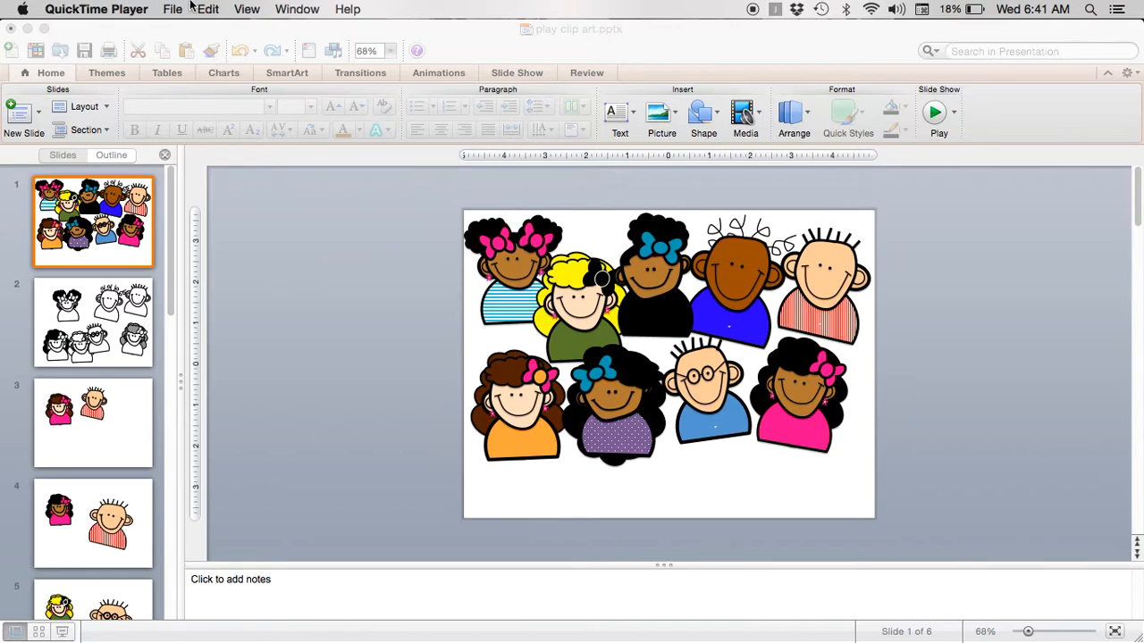
Create a new presentation and delete the title and subtitle placeholders from its first slide
{"action": "left_click", "coordinate": [225, 217]}
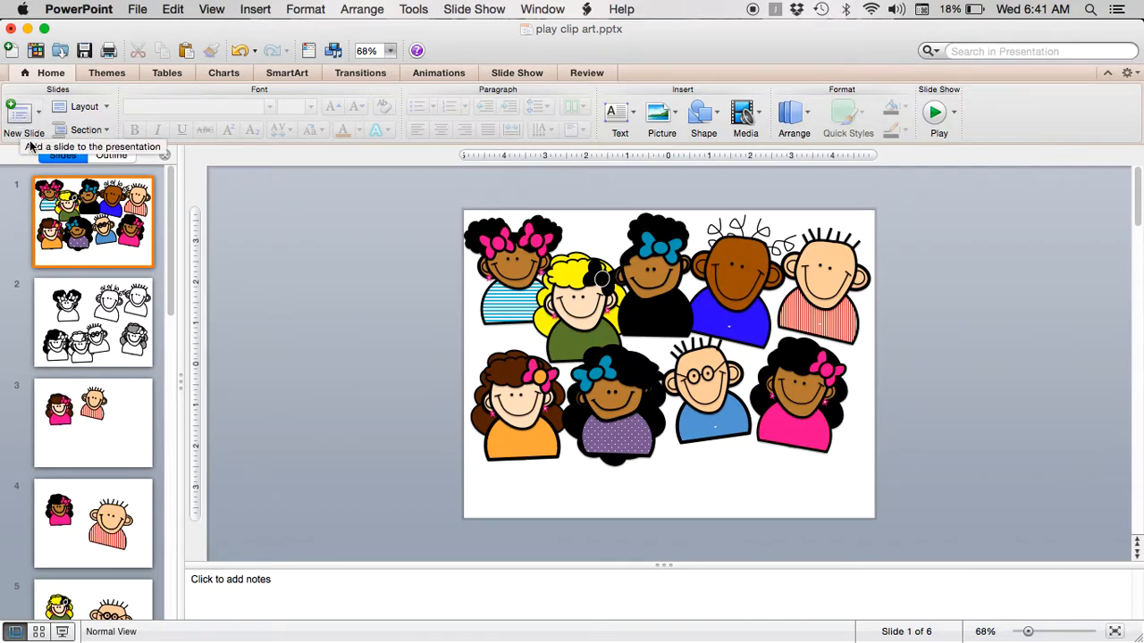
{"action": "left_click", "coordinate": [18, 54]}
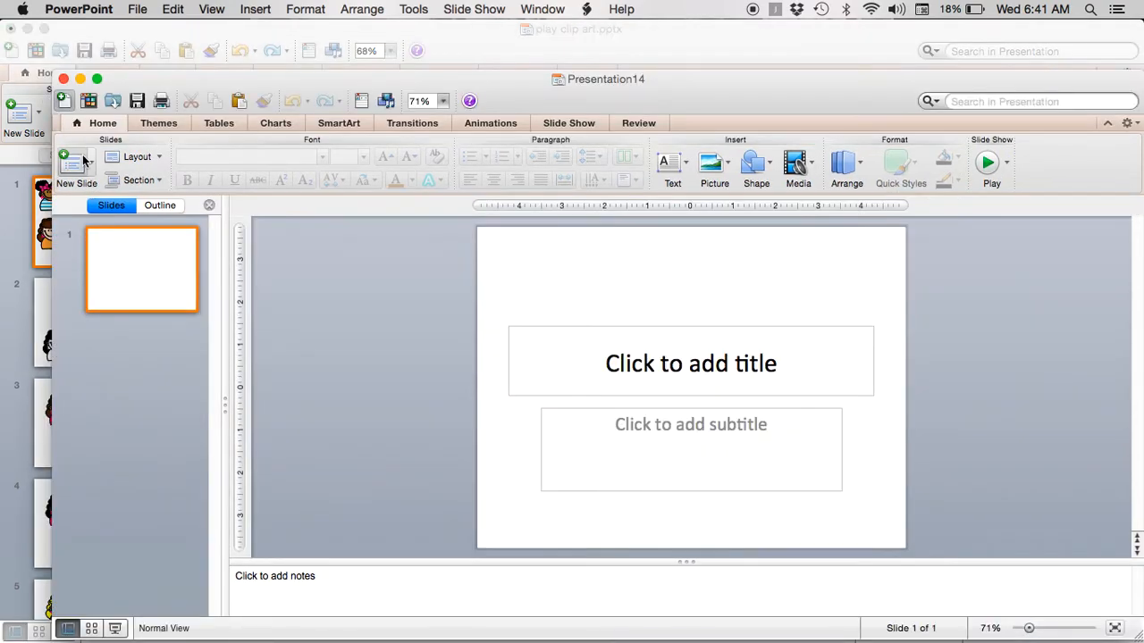
{"action": "left_click_drag", "start_coordinate": [407, 275], "coordinate": [999, 541]}
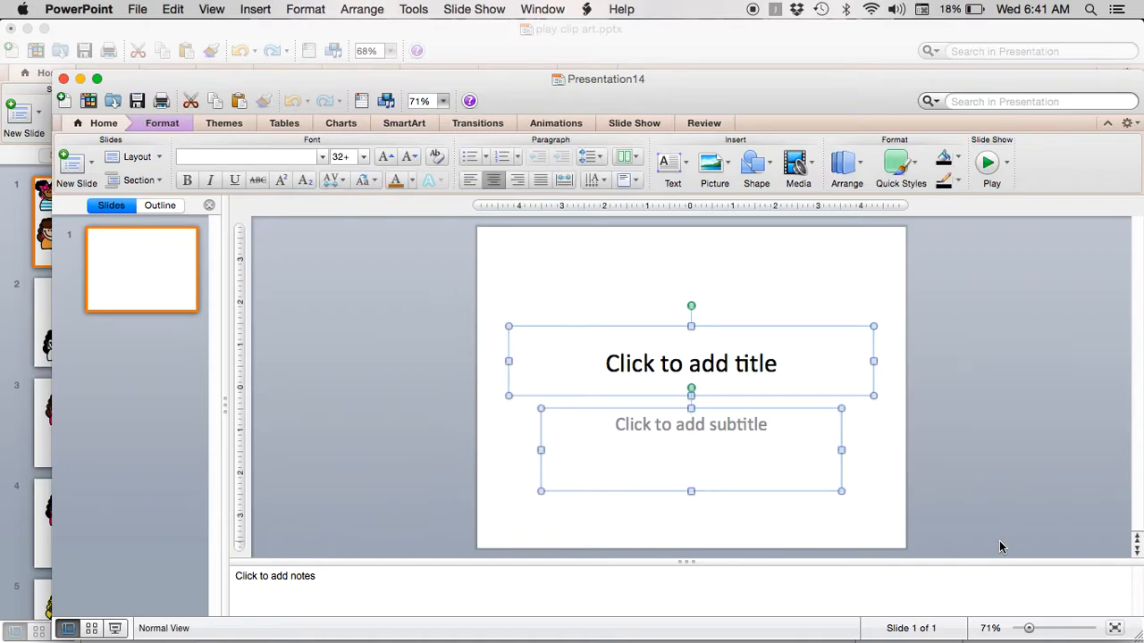
{"action": "key", "text": "Delete"}
Copy the girl with the blue bow and black shirt from play clip art.pptx, and minimize that presentation
{"action": "left_click", "coordinate": [635, 48]}
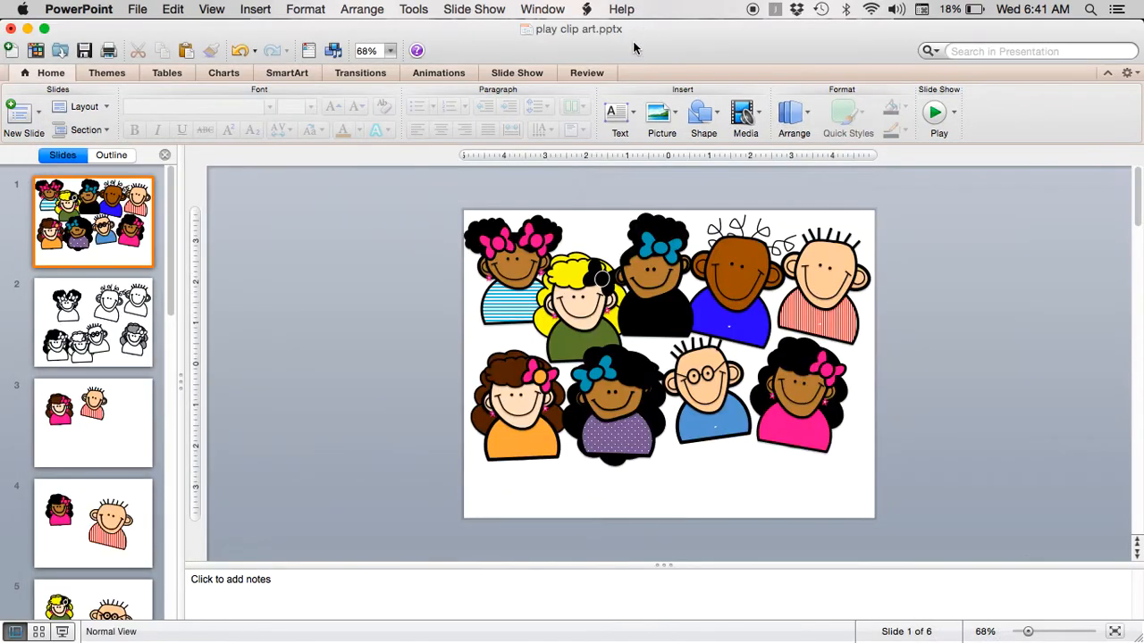
{"action": "left_click", "coordinate": [660, 259]}
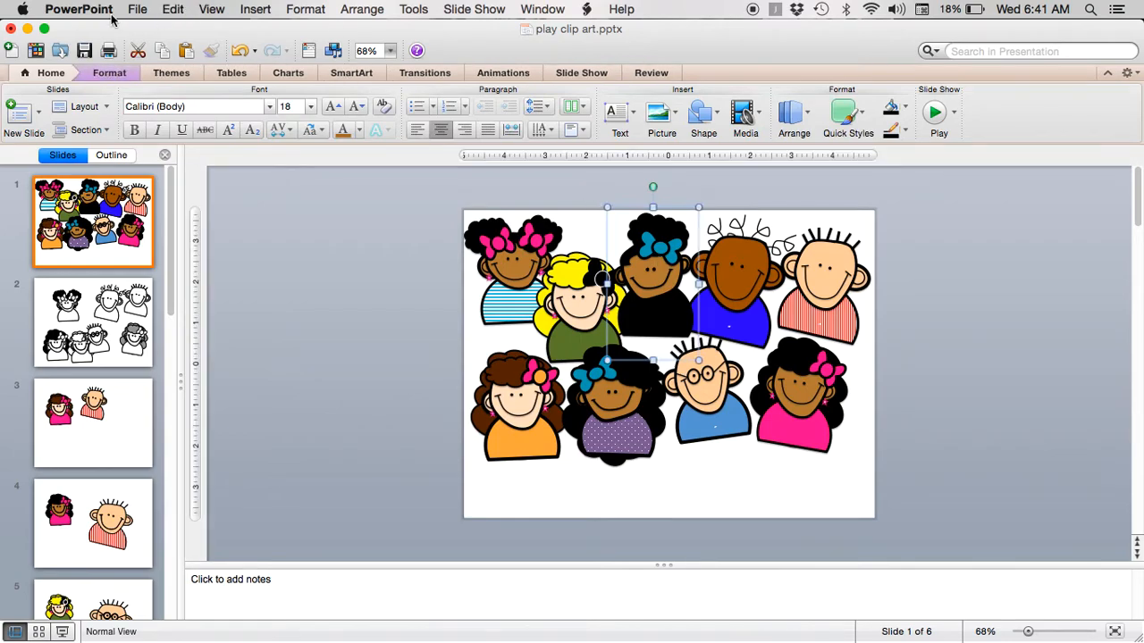
{"action": "left_click", "coordinate": [28, 28]}
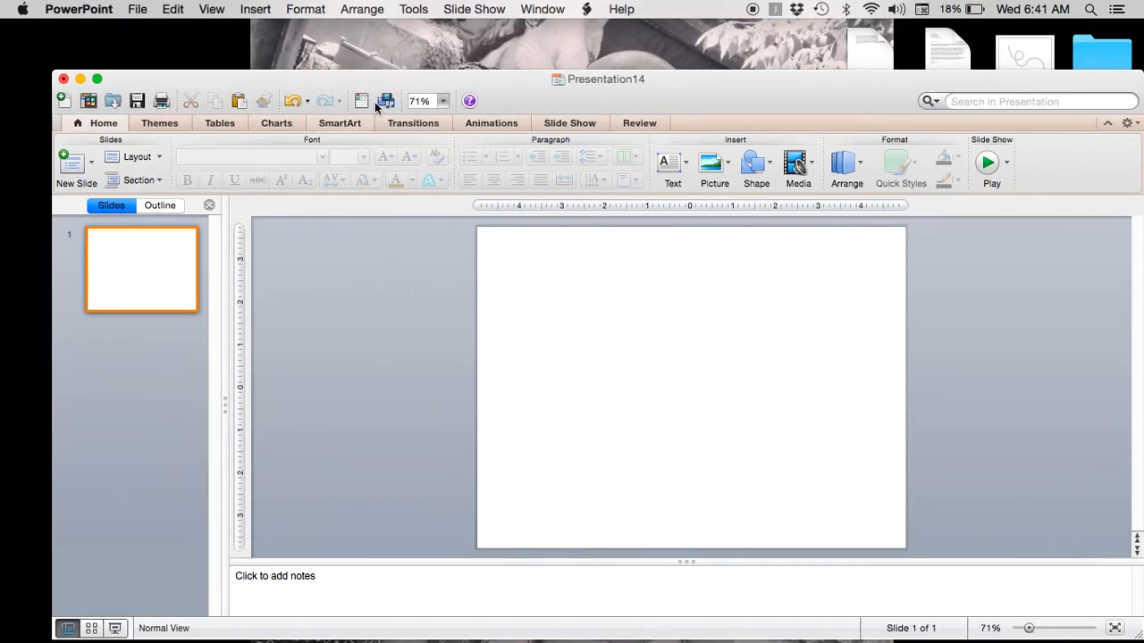
Enlarge the new presentation's window to fill the screen and place the copied girl on the left side of the blank slide
{"action": "left_click_drag", "start_coordinate": [496, 88], "coordinate": [453, 42]}
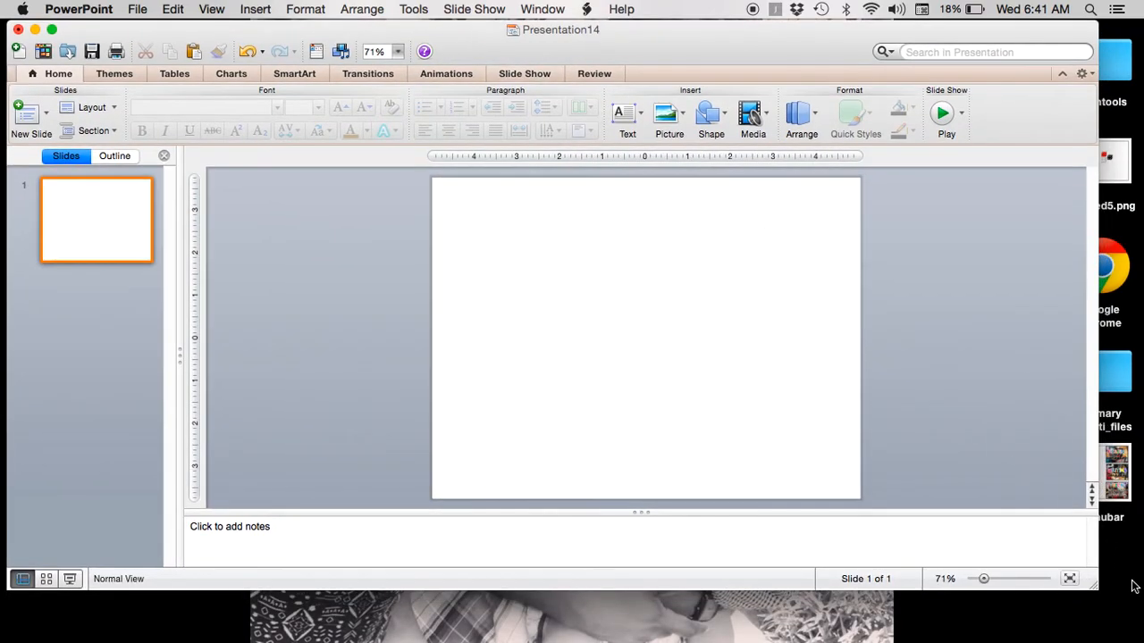
{"action": "left_click_drag", "start_coordinate": [1101, 590], "coordinate": [1142, 642]}
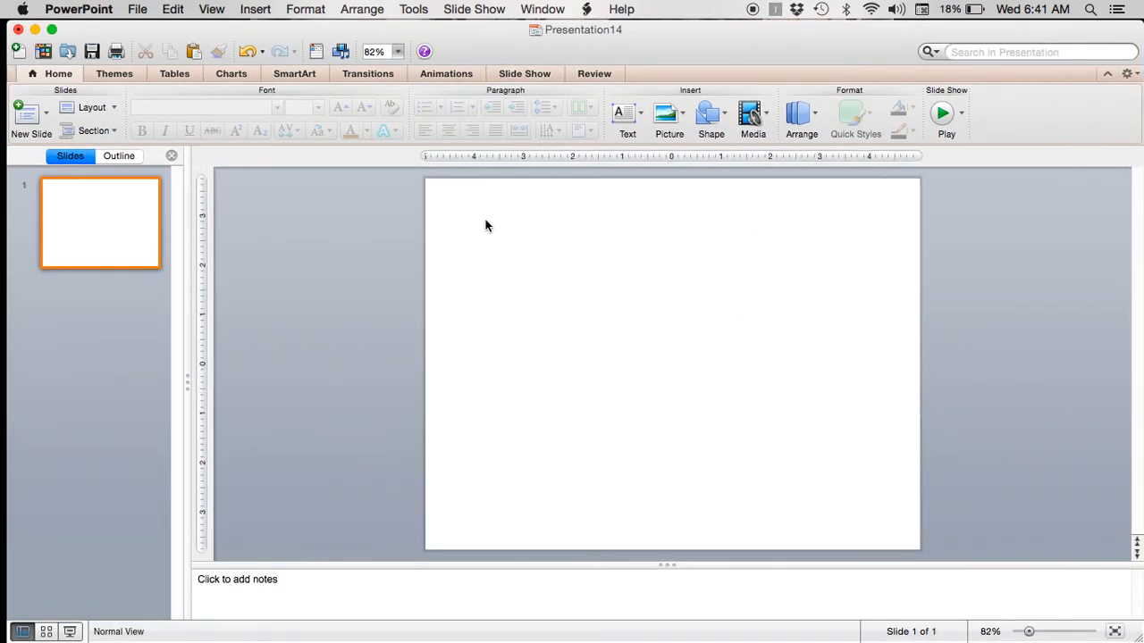
{"action": "key", "text": "super+v"}
{"action": "left_click_drag", "start_coordinate": [645, 236], "coordinate": [487, 304]}
{"action": "left_click", "coordinate": [365, 305]}
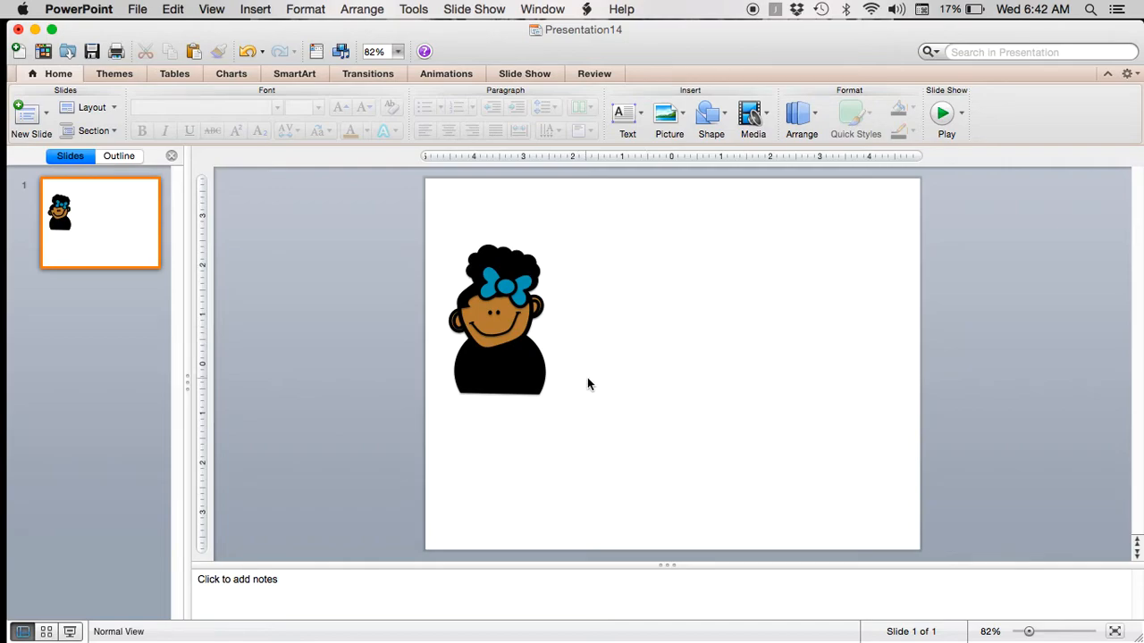
Draw a circle from the basic shapes in the upper-right area of the slide
{"action": "left_click", "coordinate": [716, 111]}
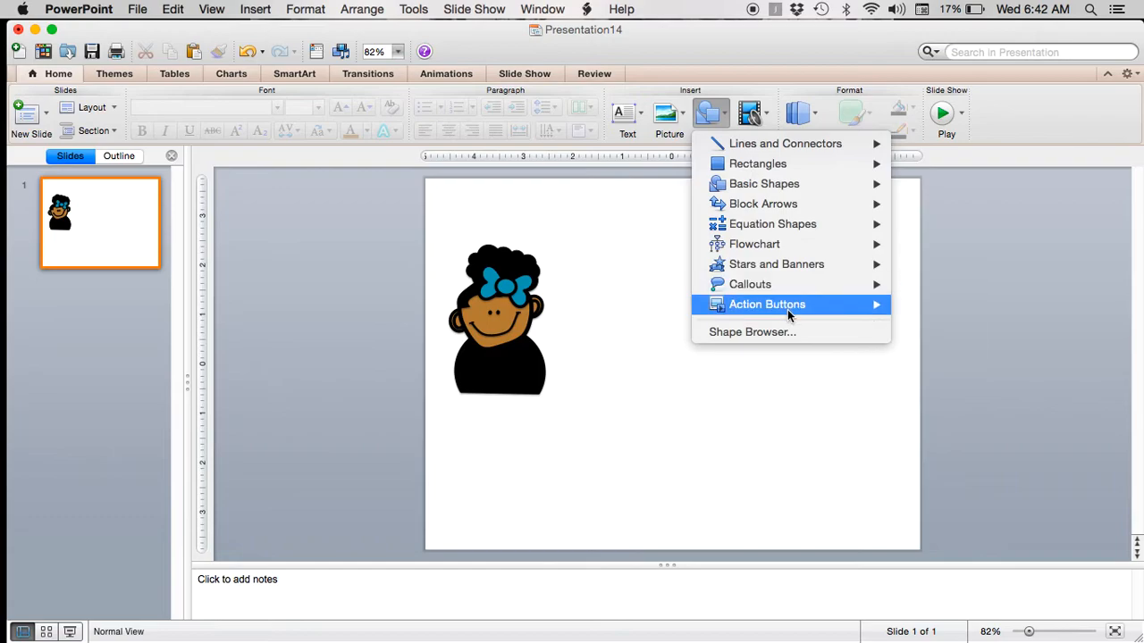
{"action": "mouse_move", "coordinate": [776, 153]}
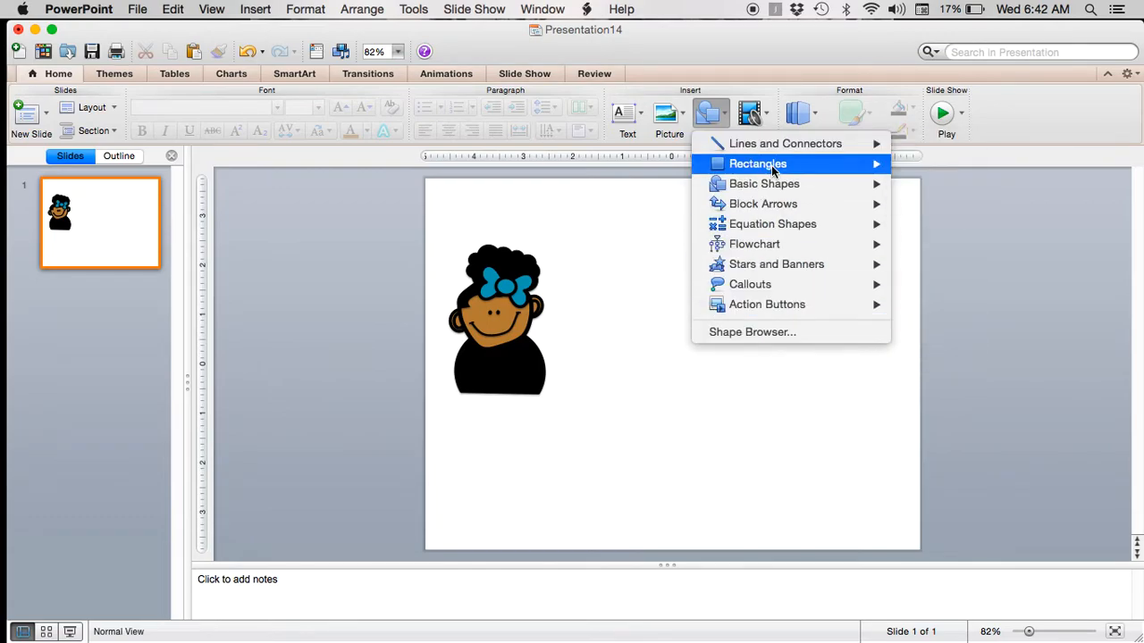
{"action": "mouse_move", "coordinate": [776, 185]}
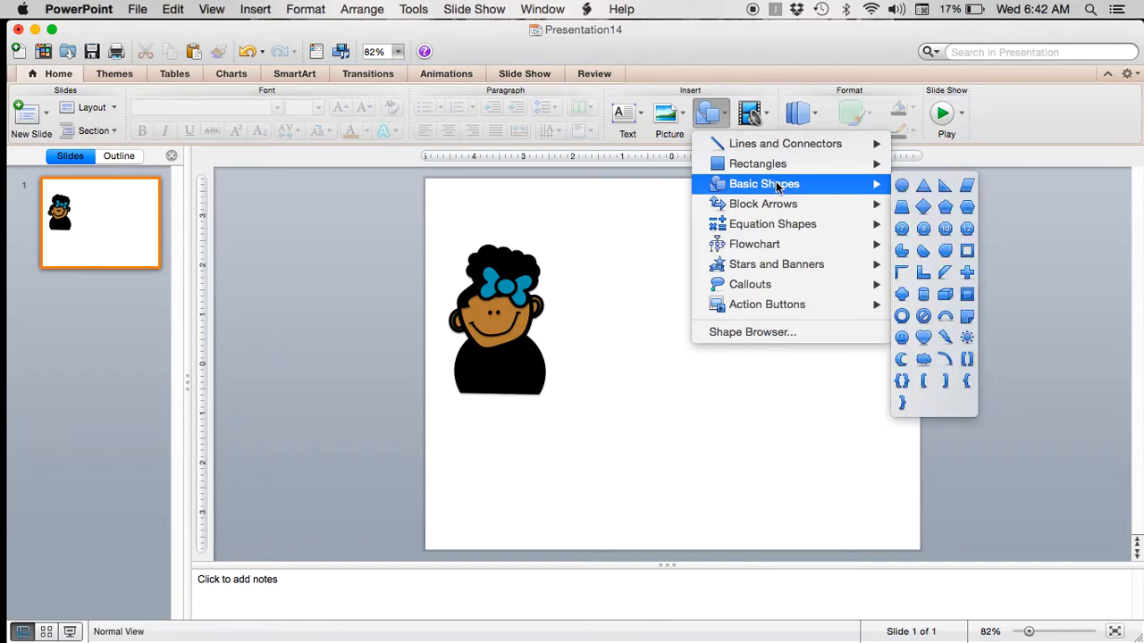
{"action": "left_click", "coordinate": [902, 185]}
{"action": "mouse_move", "coordinate": [674, 249]}
{"action": "left_mouse_down"}
{"action": "mouse_move", "coordinate": [776, 353]}
{"action": "mouse_move", "coordinate": [833, 275]}
{"action": "left_mouse_up"}
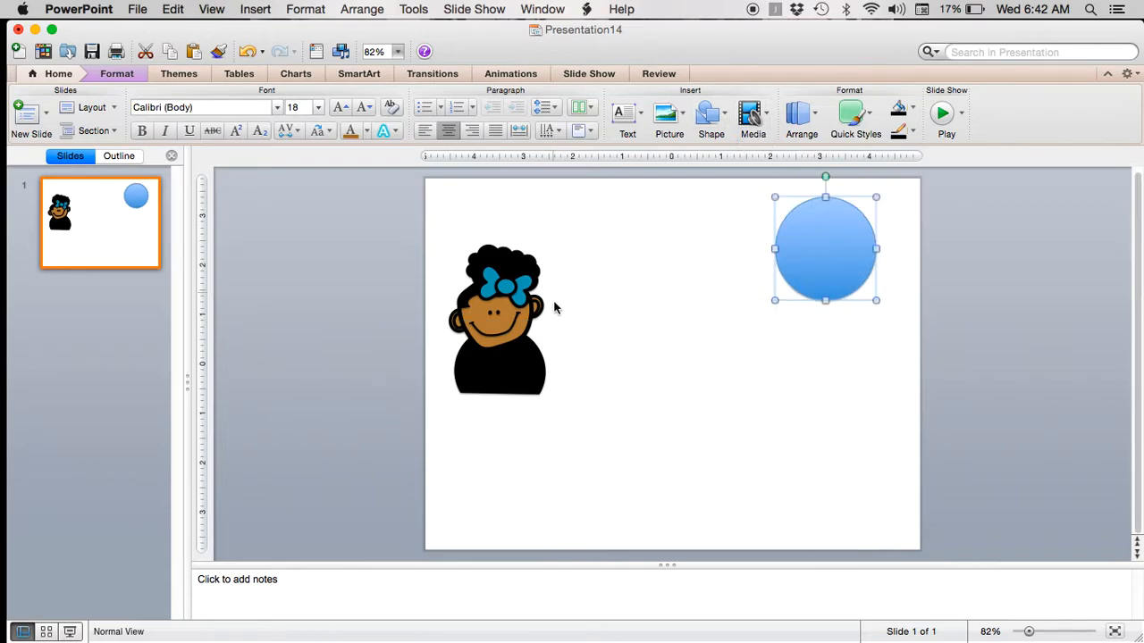
Draw a closed, rounded head shape with the Curve tool beside the girl, and make it narrower and taller
{"action": "left_click", "coordinate": [710, 113]}
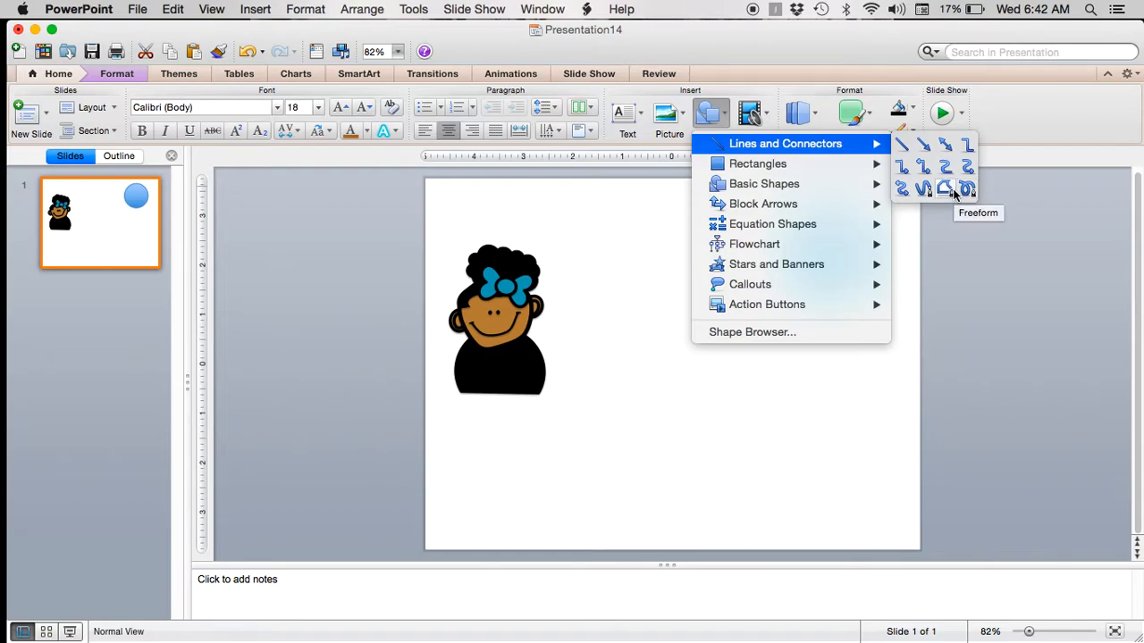
{"action": "left_click", "coordinate": [923, 190]}
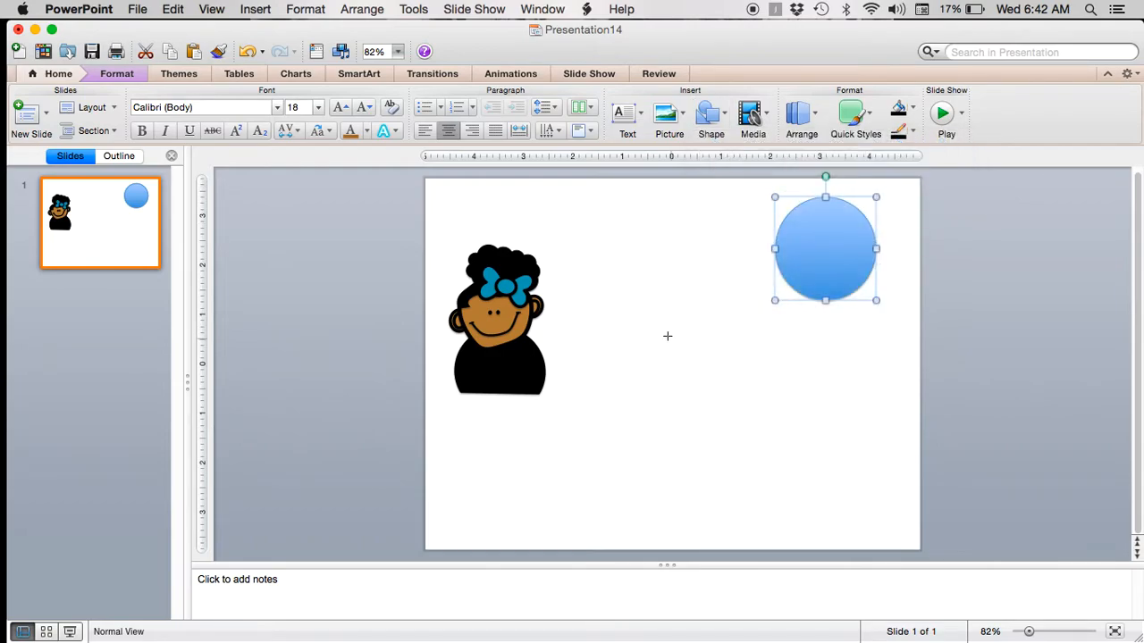
{"action": "left_click", "coordinate": [691, 308]}
{"action": "left_click", "coordinate": [638, 337]}
{"action": "left_click", "coordinate": [647, 390]}
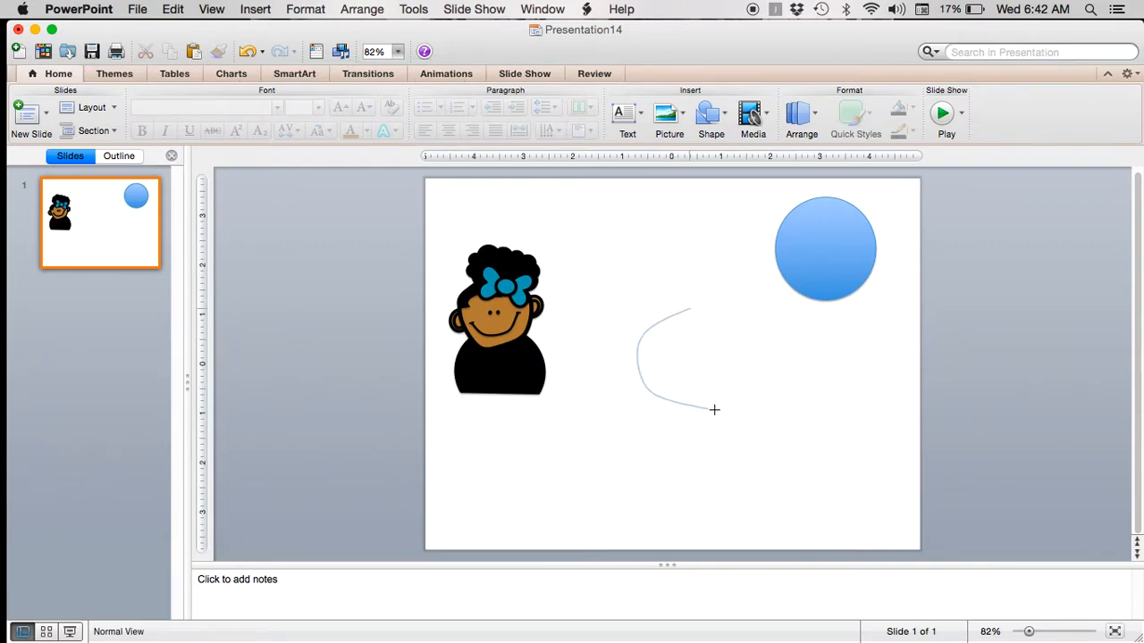
{"action": "left_click", "coordinate": [773, 344]}
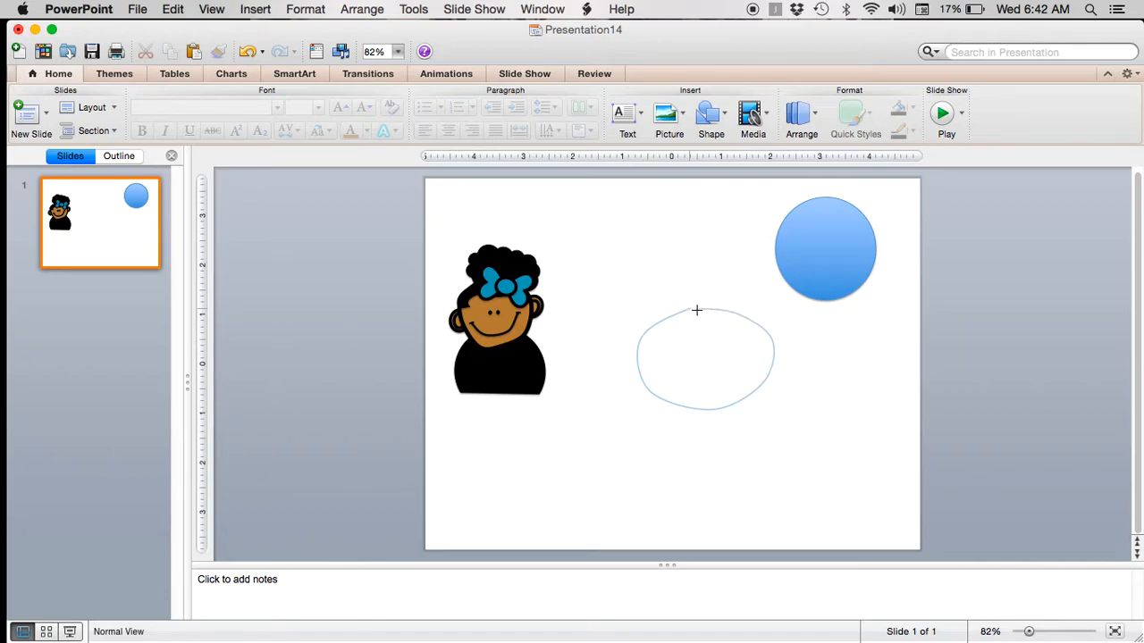
{"action": "left_click", "coordinate": [692, 309]}
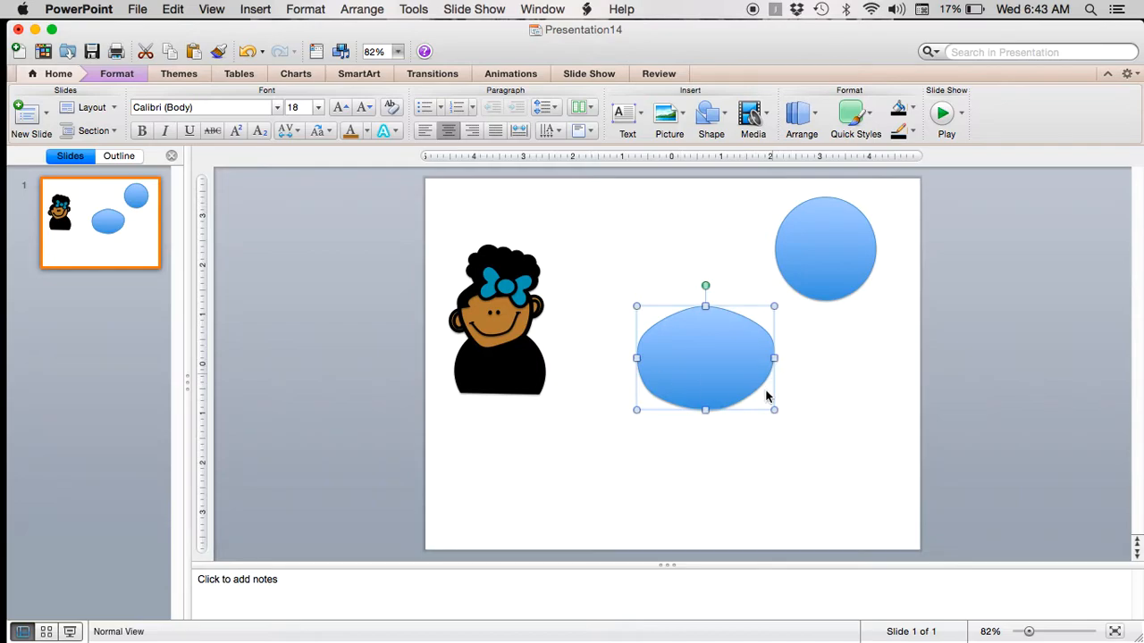
{"action": "left_click_drag", "start_coordinate": [774, 411], "coordinate": [754, 426]}
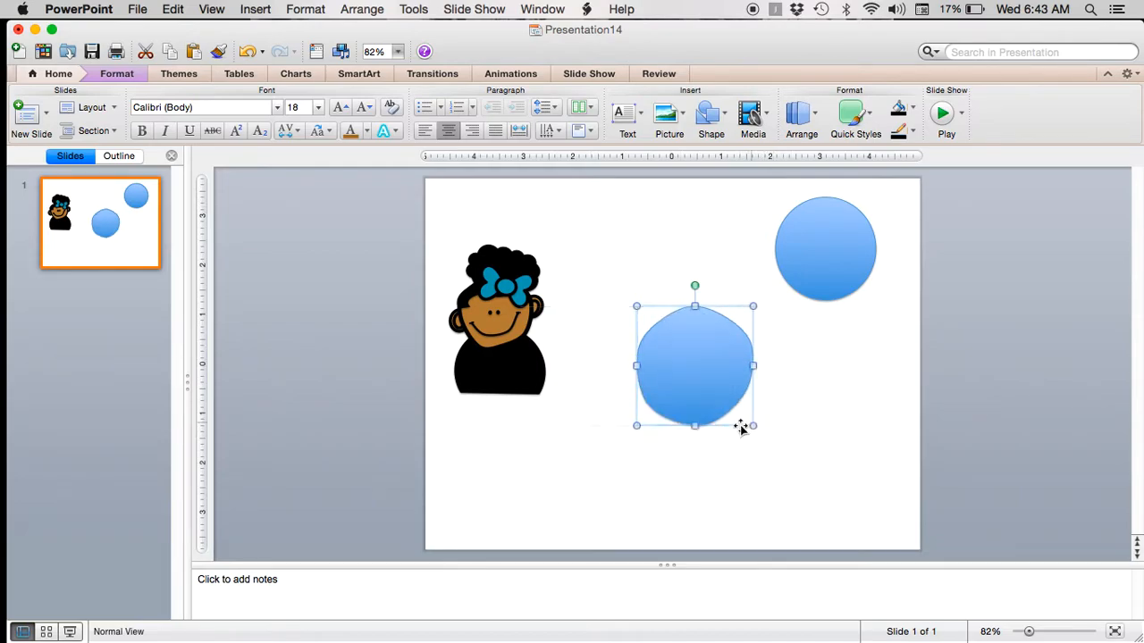
{"action": "left_click", "coordinate": [784, 390]}
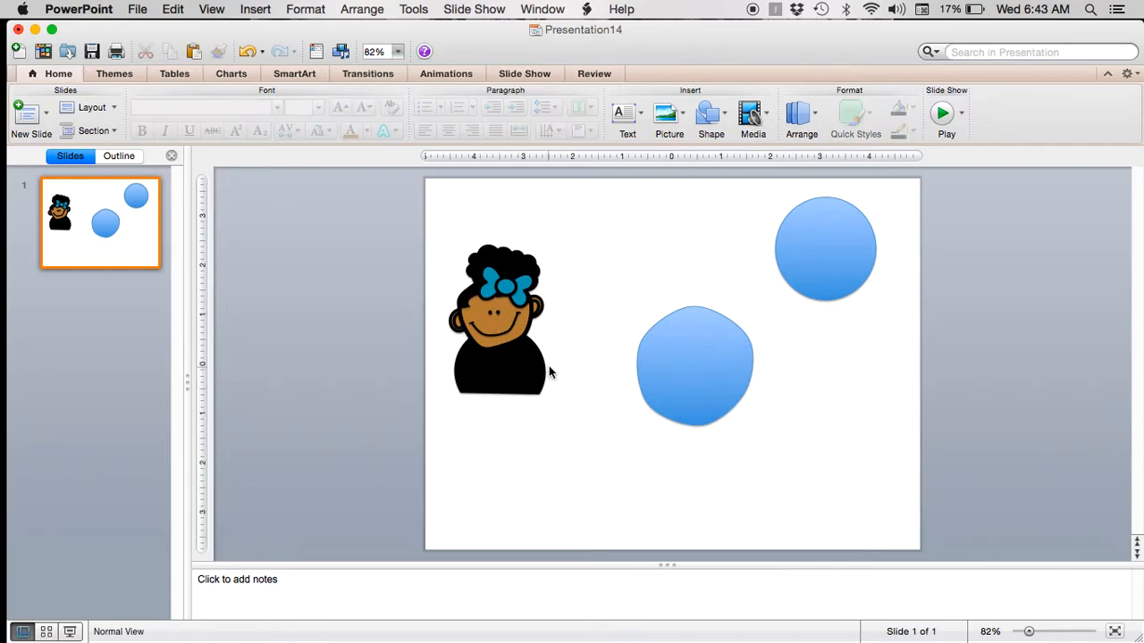
Delete the perfect circle and move the hand-drawn head shape up and to the right on the slide
{"action": "left_click_drag", "start_coordinate": [834, 260], "coordinate": [835, 373]}
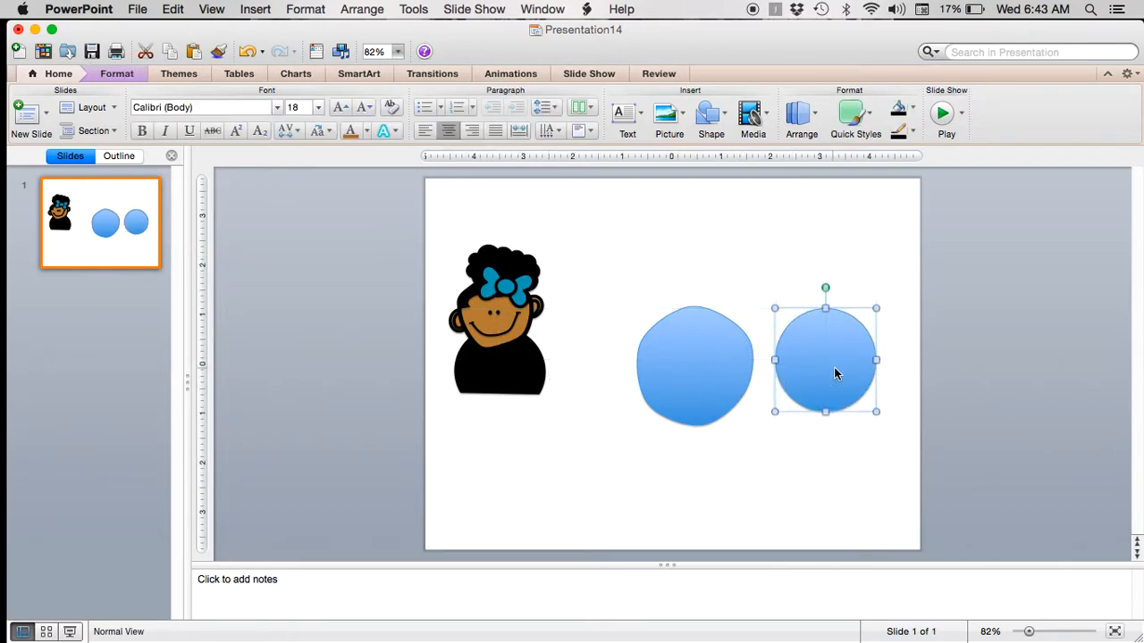
{"action": "key", "text": "BackSpace"}
{"action": "left_click_drag", "start_coordinate": [694, 383], "coordinate": [747, 321]}
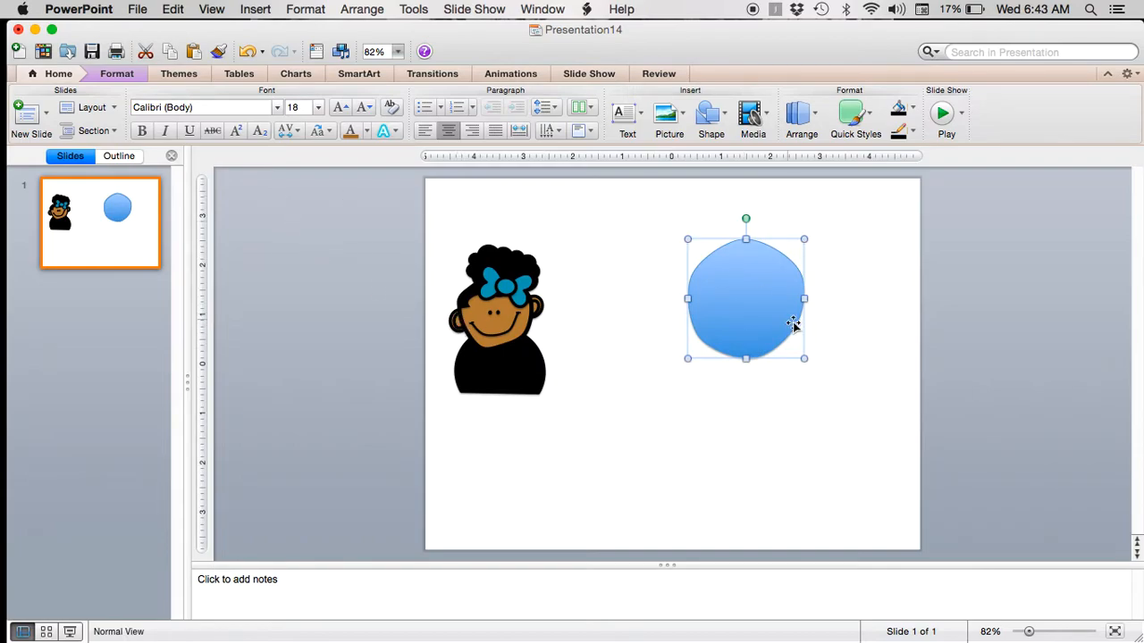
{"action": "left_click", "coordinate": [848, 286]}
Add a small chord shape, rotate it and attach it to the head's right side as an ear
{"action": "left_click", "coordinate": [714, 119]}
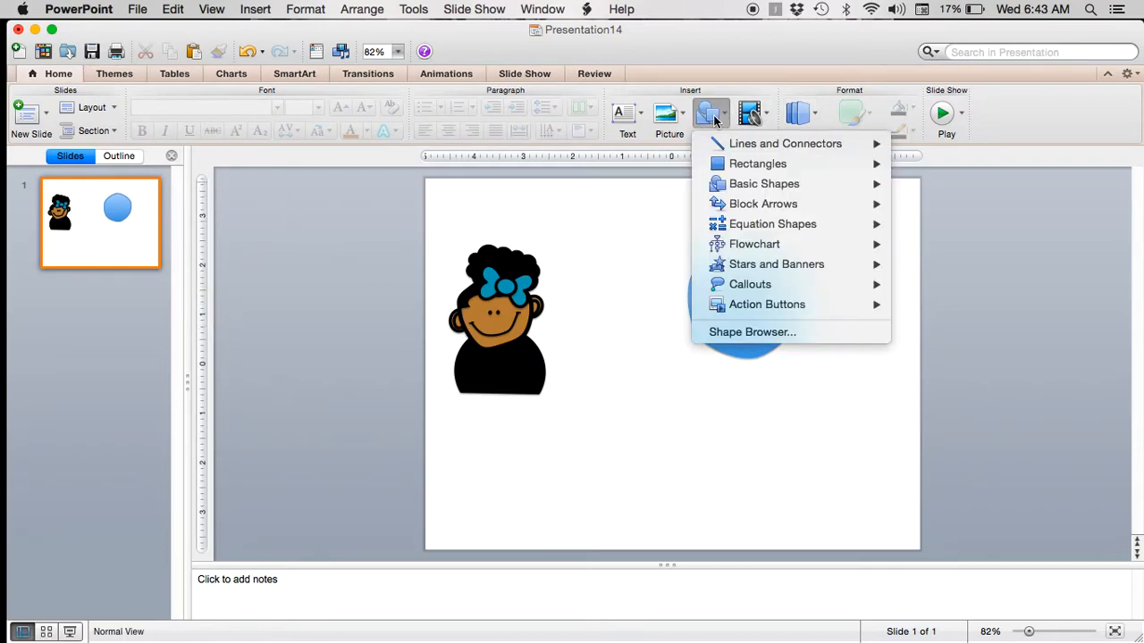
{"action": "mouse_move", "coordinate": [780, 185]}
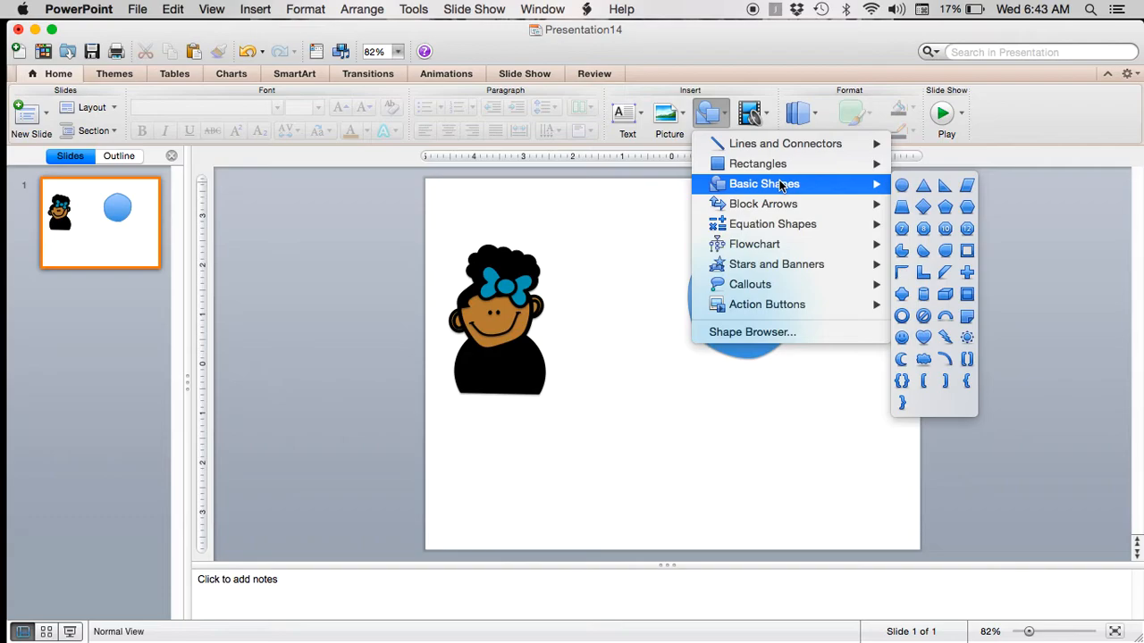
{"action": "left_click", "coordinate": [924, 250]}
{"action": "mouse_move", "coordinate": [828, 240]}
{"action": "left_mouse_down"}
{"action": "mouse_move", "coordinate": [835, 283]}
{"action": "mouse_move", "coordinate": [856, 271]}
{"action": "left_mouse_up"}
{"action": "mouse_move", "coordinate": [842, 218]}
{"action": "left_mouse_down"}
{"action": "mouse_move", "coordinate": [809, 289]}
{"action": "mouse_move", "coordinate": [833, 307]}
{"action": "left_mouse_up"}
{"action": "left_click_drag", "start_coordinate": [846, 256], "coordinate": [810, 289]}
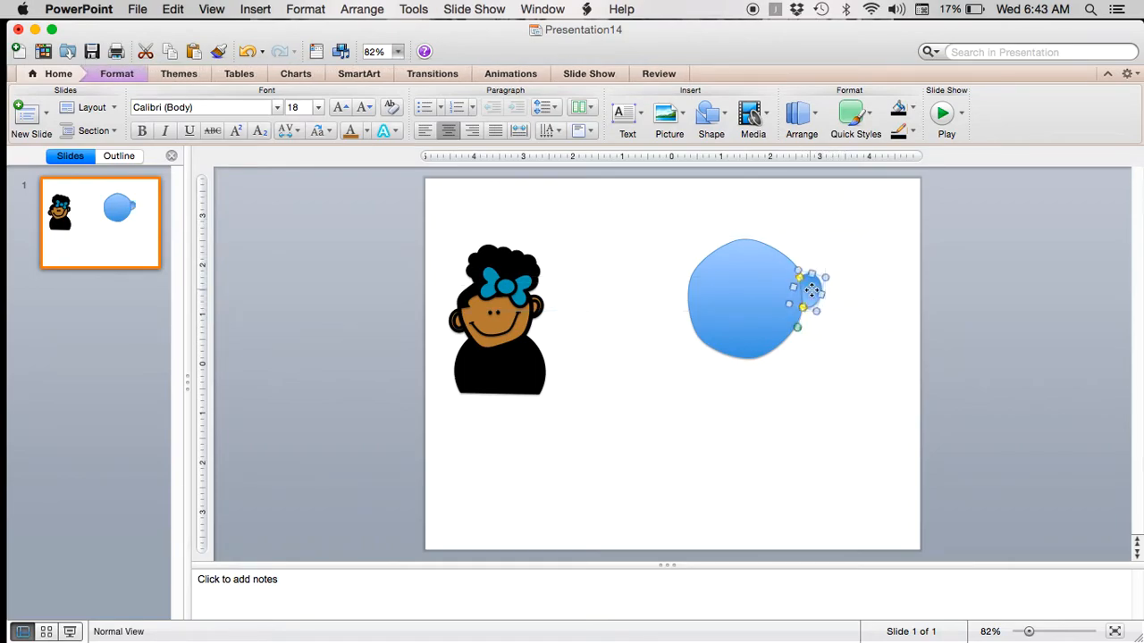
Duplicate the ear, rotate the copy to face the other way, and attach it to the head's left side
{"action": "left_click", "coordinate": [1047, 632]}
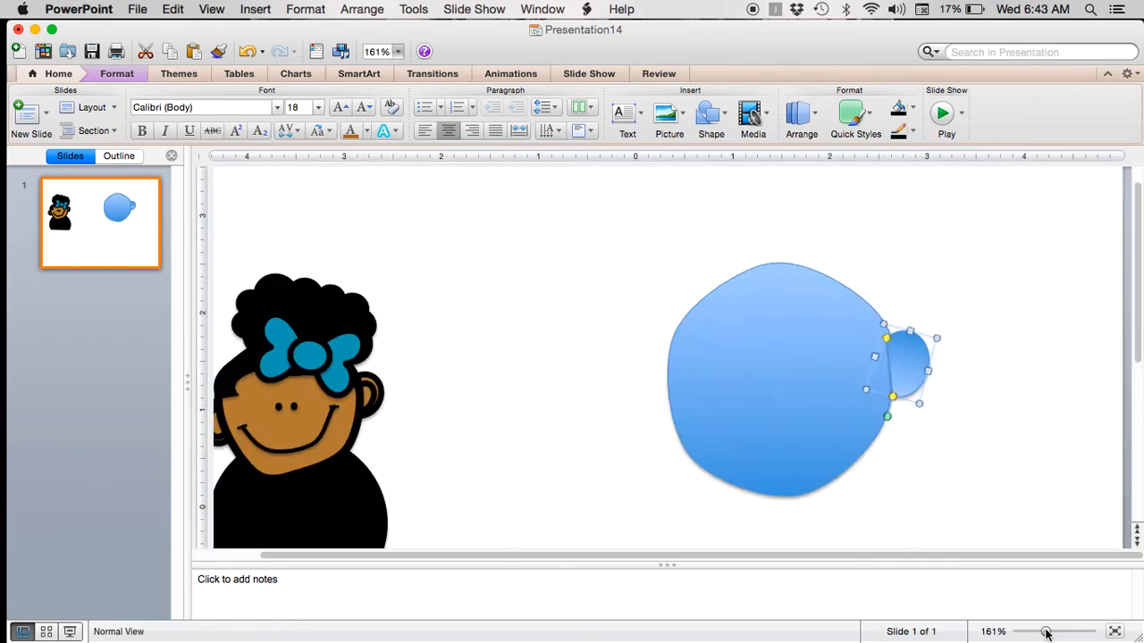
{"action": "left_click", "coordinate": [907, 358]}
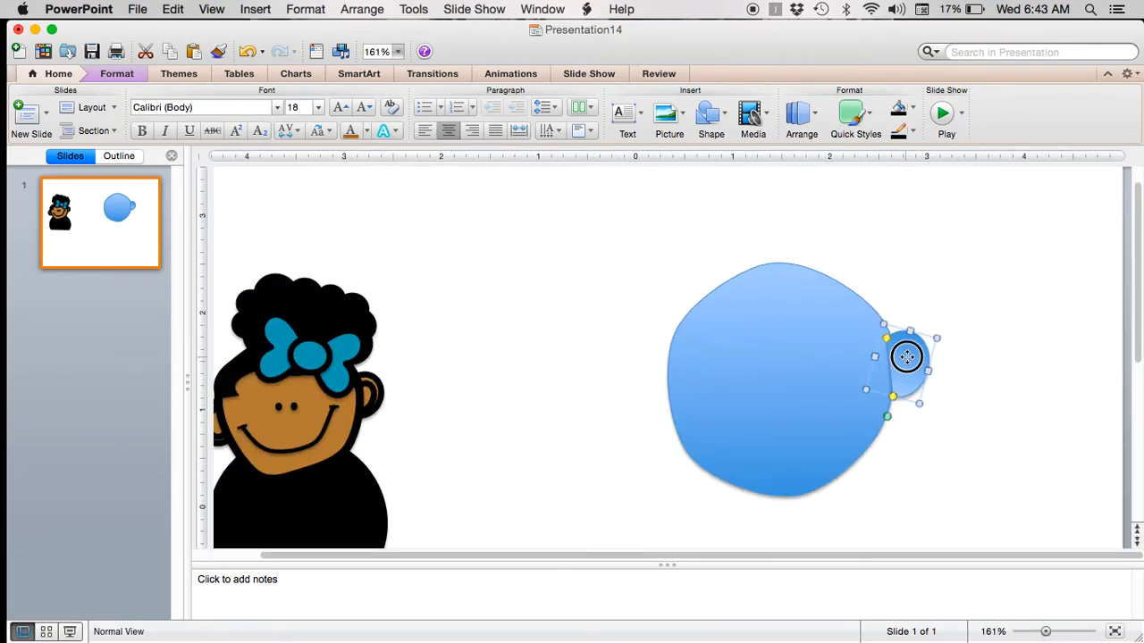
{"action": "key", "text": "super+d"}
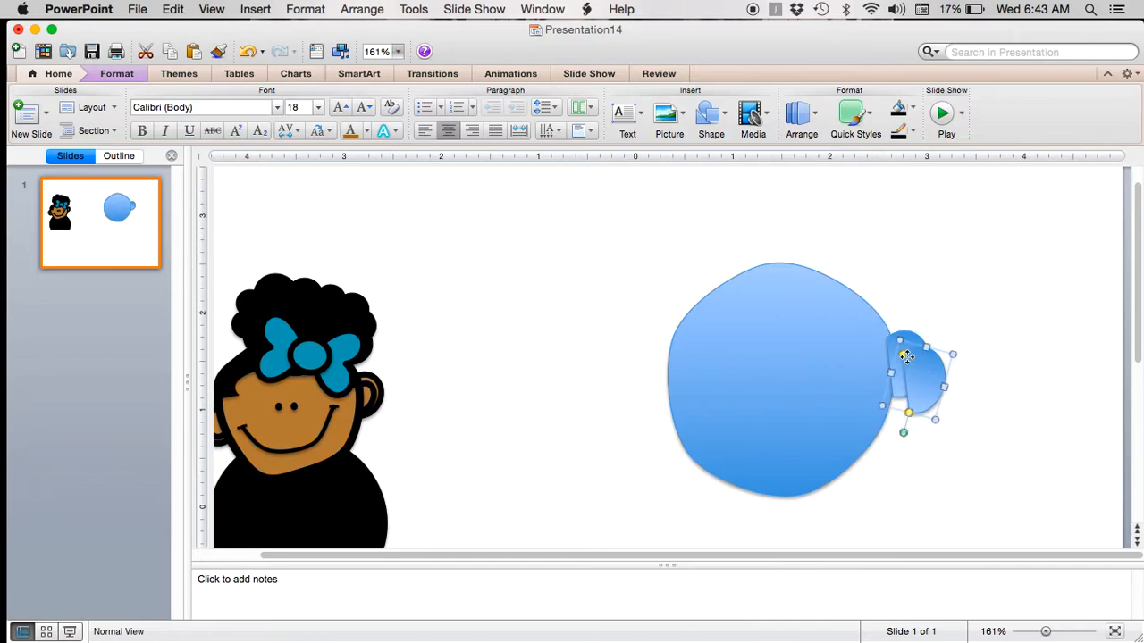
{"action": "left_click_drag", "start_coordinate": [937, 369], "coordinate": [646, 380]}
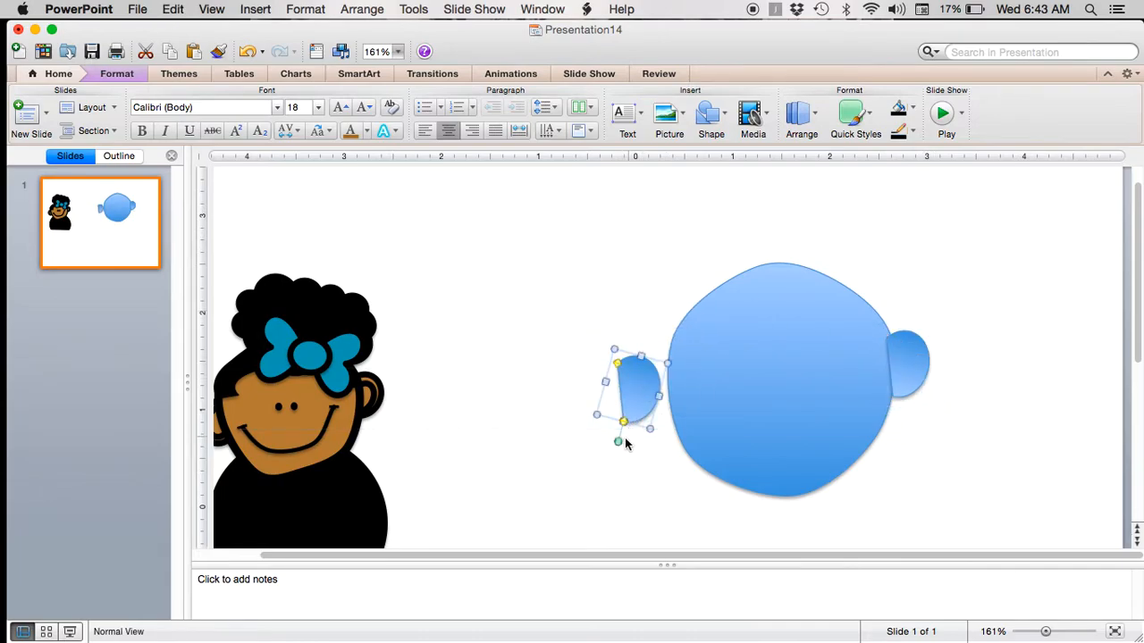
{"action": "left_click_drag", "start_coordinate": [621, 438], "coordinate": [657, 328]}
{"action": "left_click_drag", "start_coordinate": [636, 388], "coordinate": [649, 414]}
{"action": "left_click", "coordinate": [565, 305]}
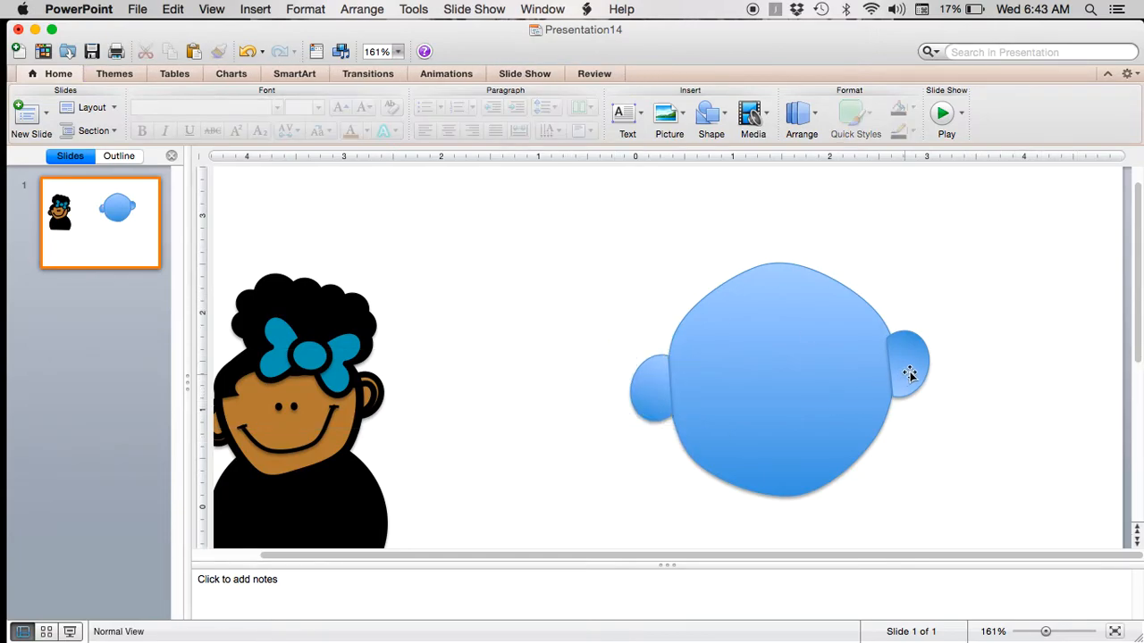
Fill the head and both ears with a light orange skin tone from the theme colors
{"action": "left_click", "coordinate": [651, 406]}
{"action": "left_click_drag", "start_coordinate": [515, 200], "coordinate": [1066, 579]}
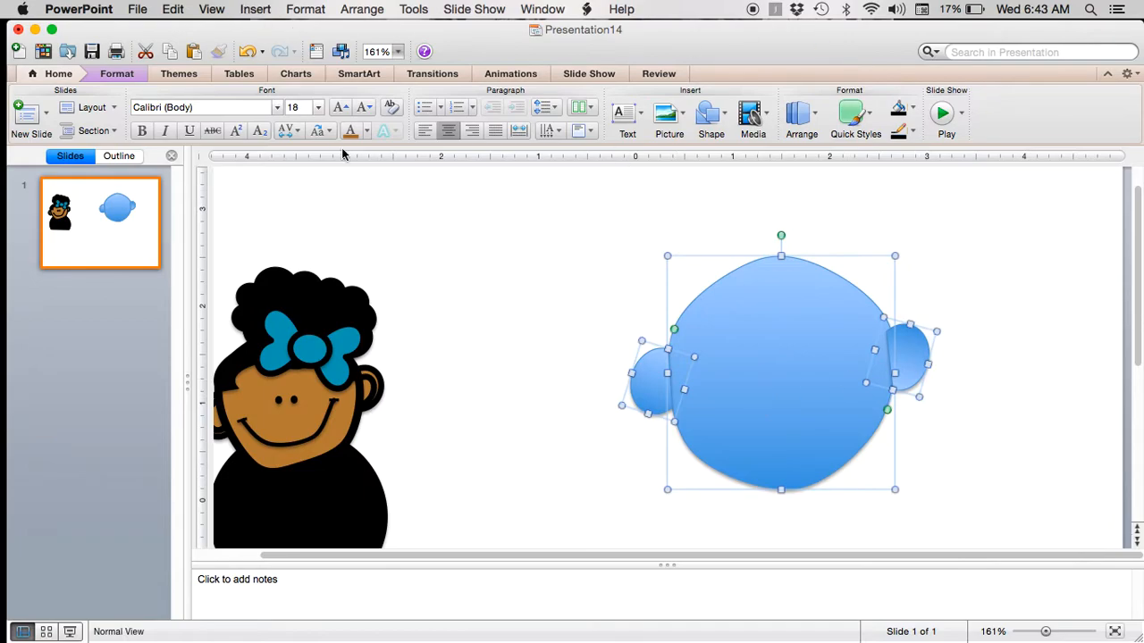
{"action": "left_click", "coordinate": [139, 75]}
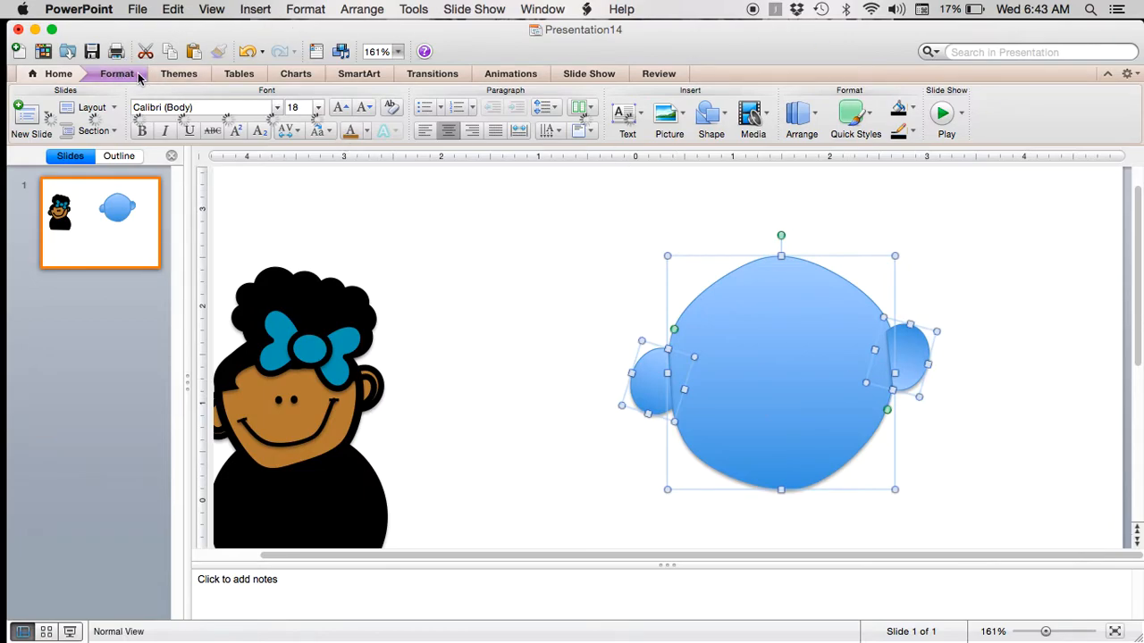
{"action": "left_click", "coordinate": [409, 110]}
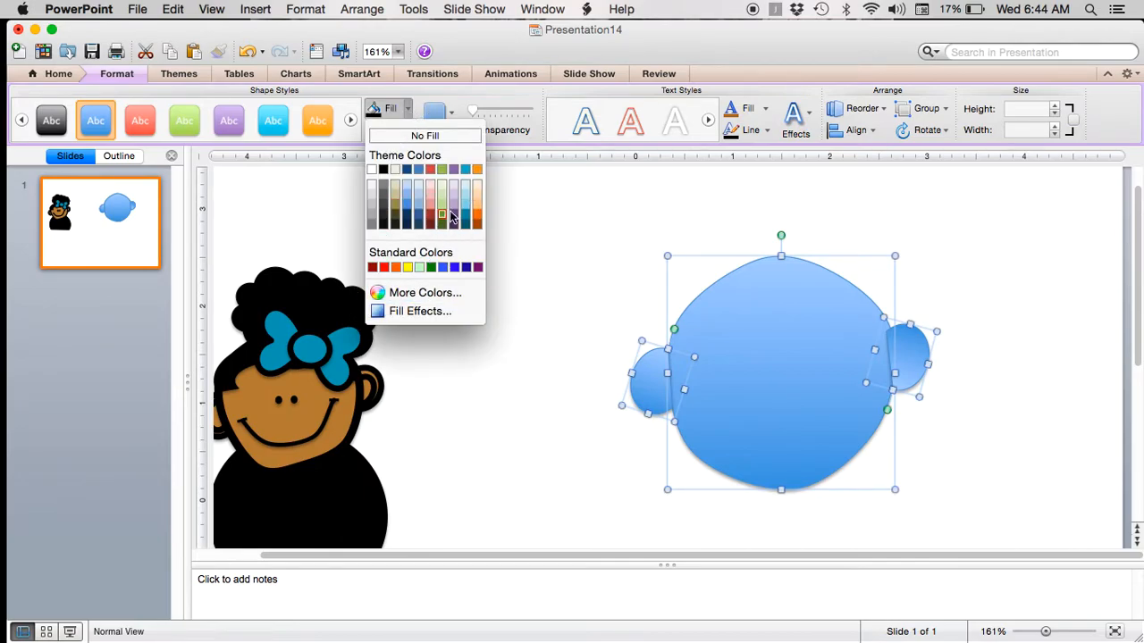
{"action": "left_click", "coordinate": [479, 205]}
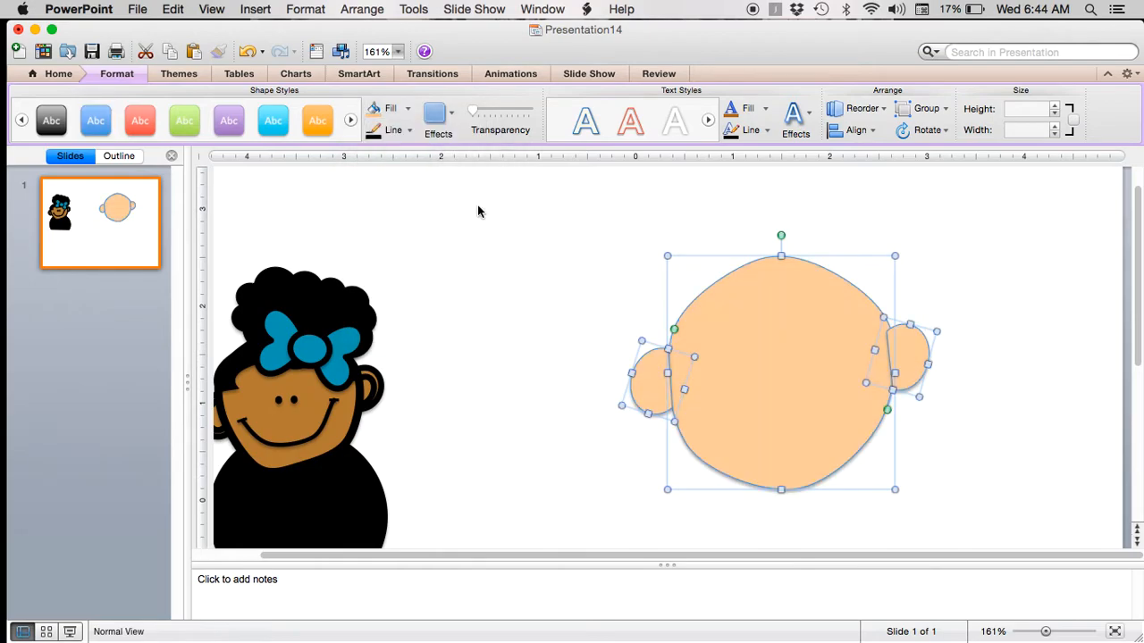
Give the head and both ears a black outline with a 6 pt line weight
{"action": "left_click", "coordinate": [409, 132]}
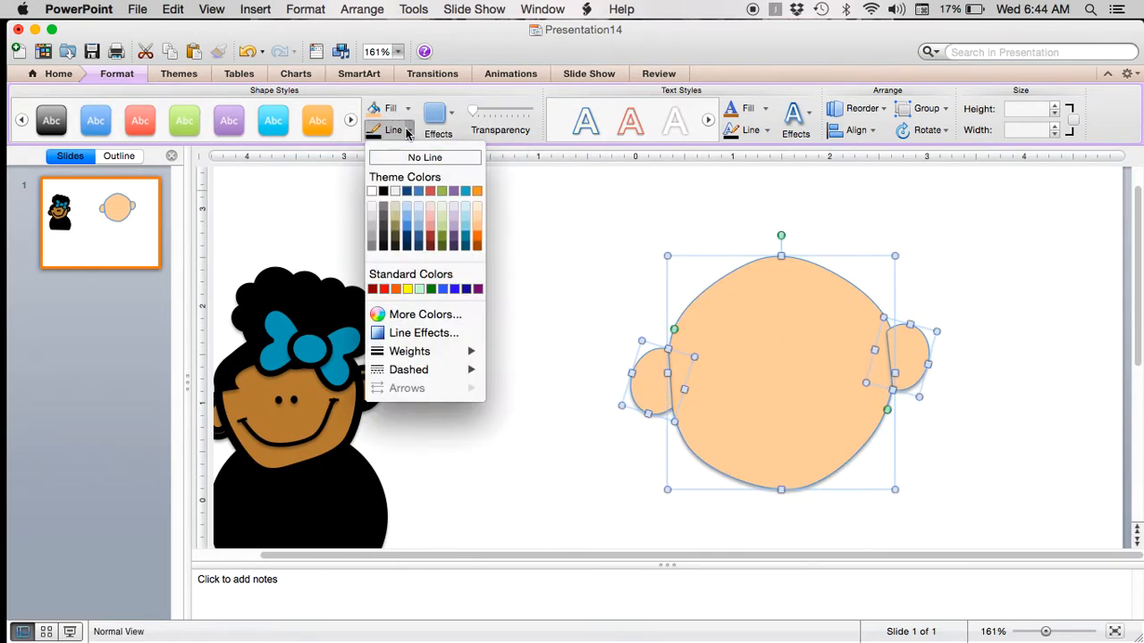
{"action": "left_click", "coordinate": [406, 132]}
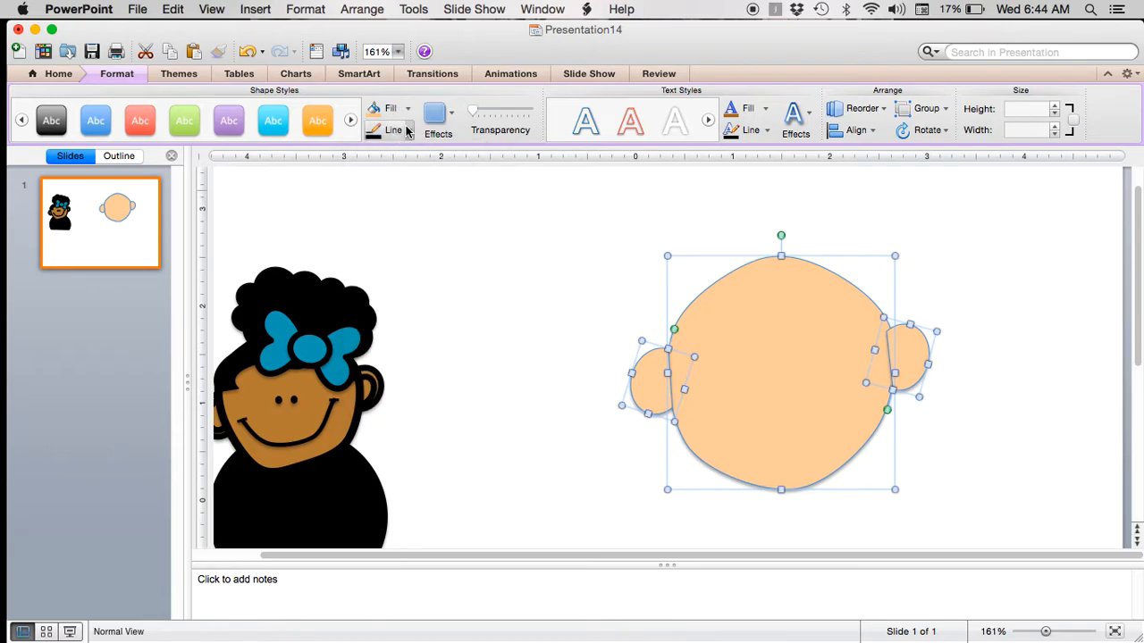
{"action": "left_click", "coordinate": [407, 131]}
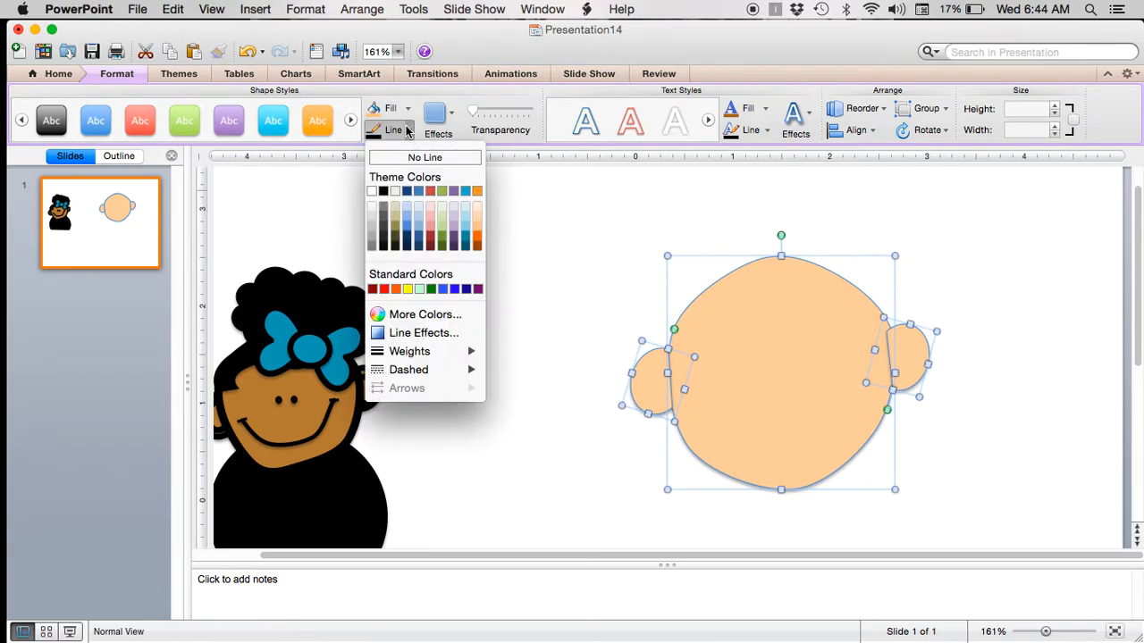
{"action": "mouse_move", "coordinate": [426, 351]}
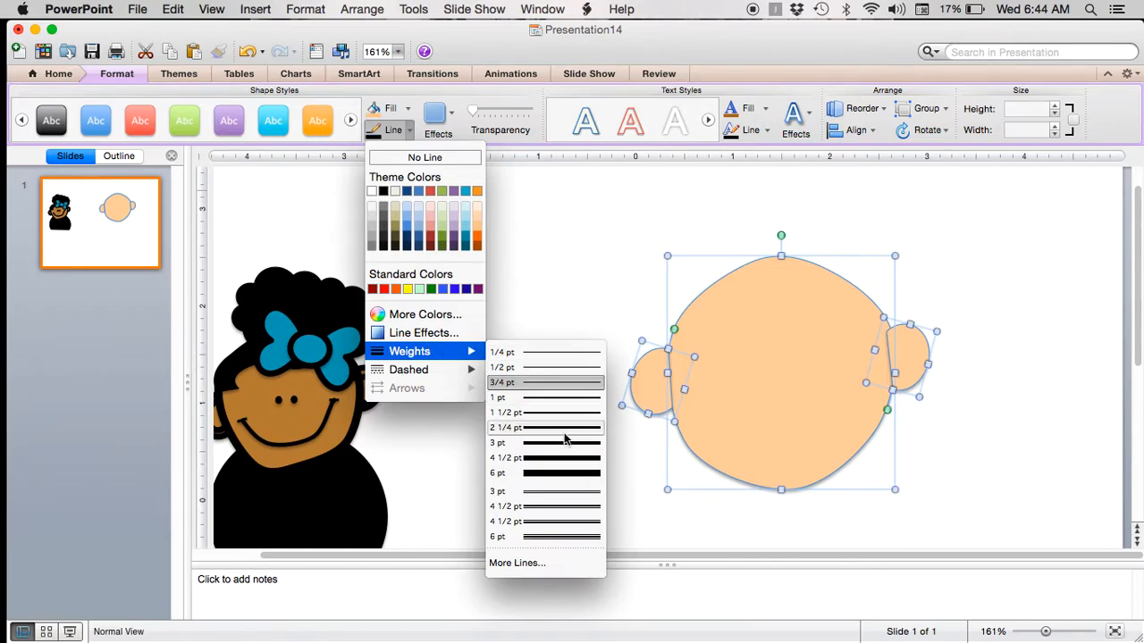
{"action": "left_click", "coordinate": [564, 475]}
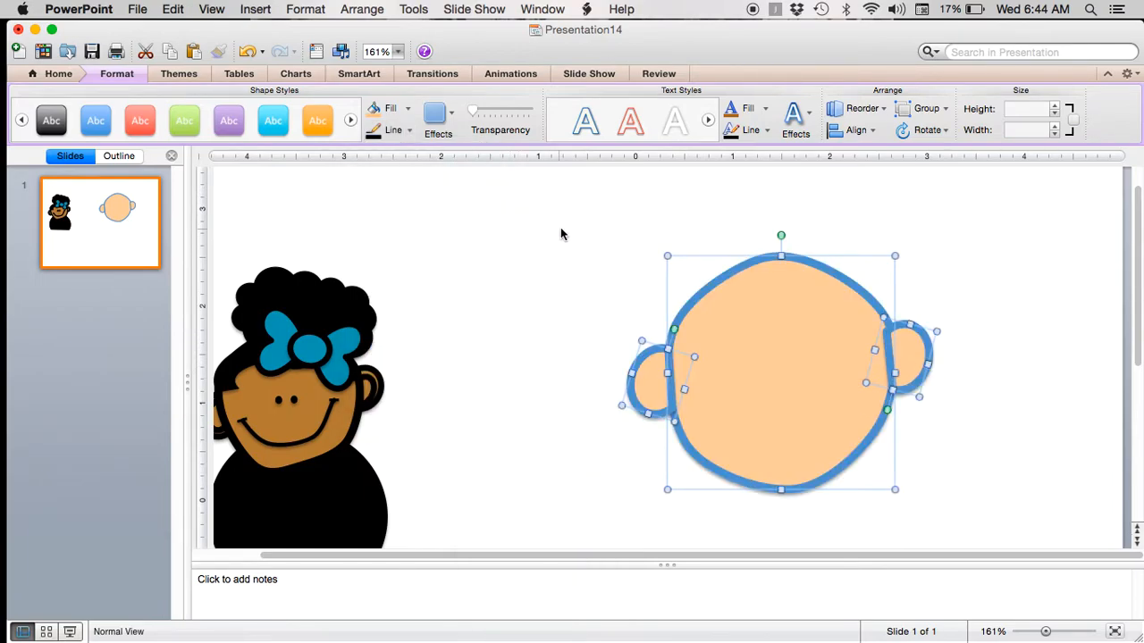
{"action": "left_click", "coordinate": [386, 130]}
{"action": "left_click", "coordinate": [530, 311]}
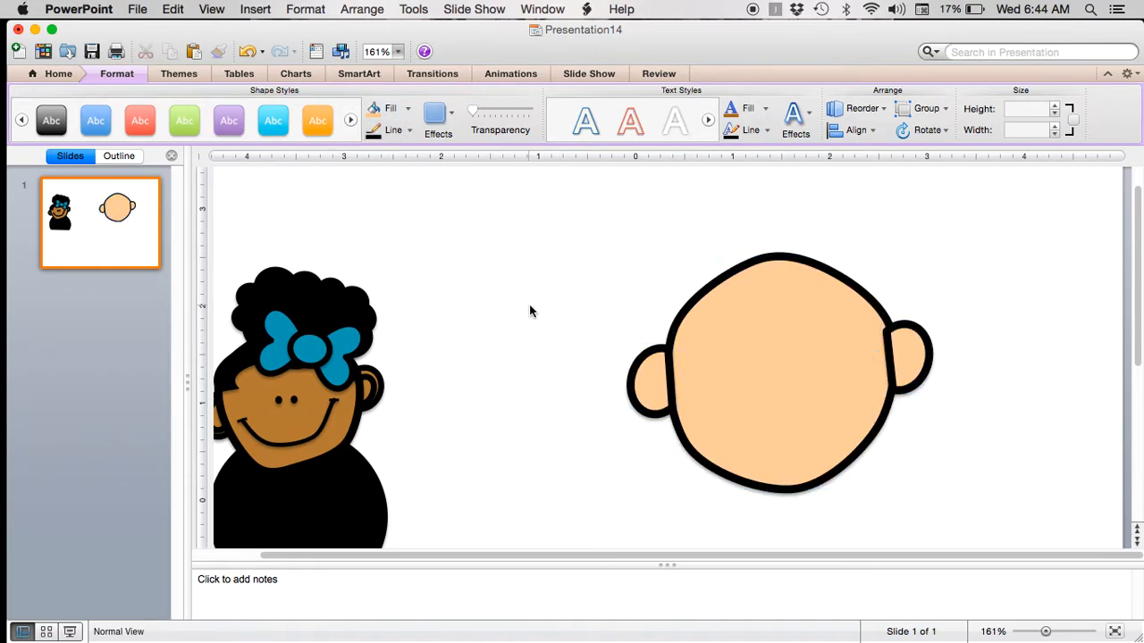
Duplicate the left ear and shrink the copy to about 0.38" by 0.37" as an inner ear within the original
{"action": "left_click", "coordinate": [649, 401]}
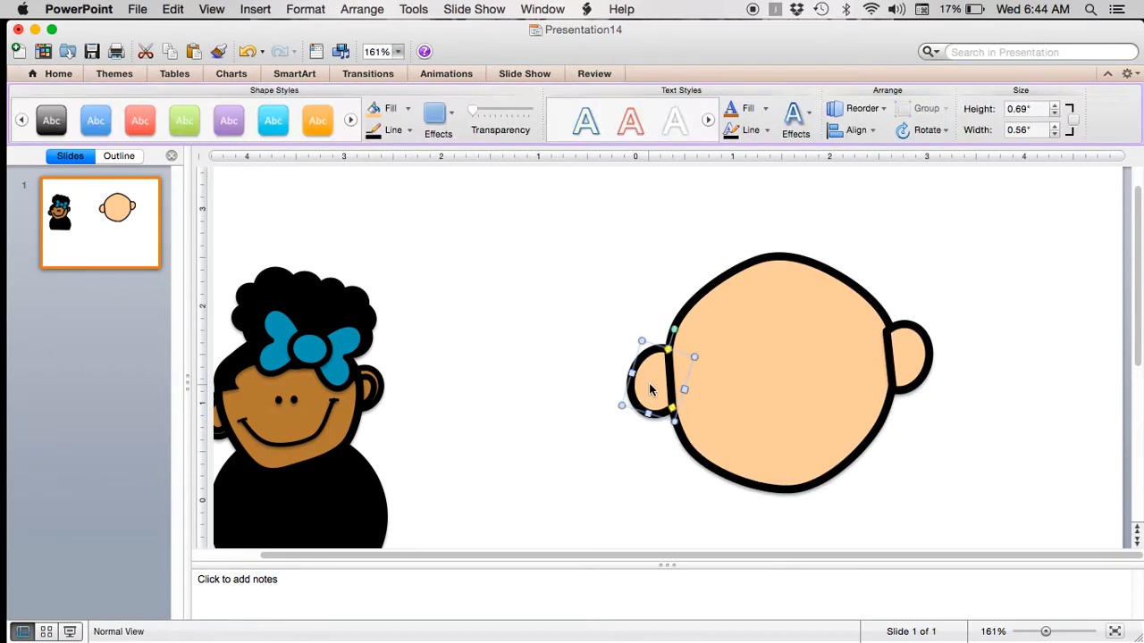
{"action": "key", "text": "super+d"}
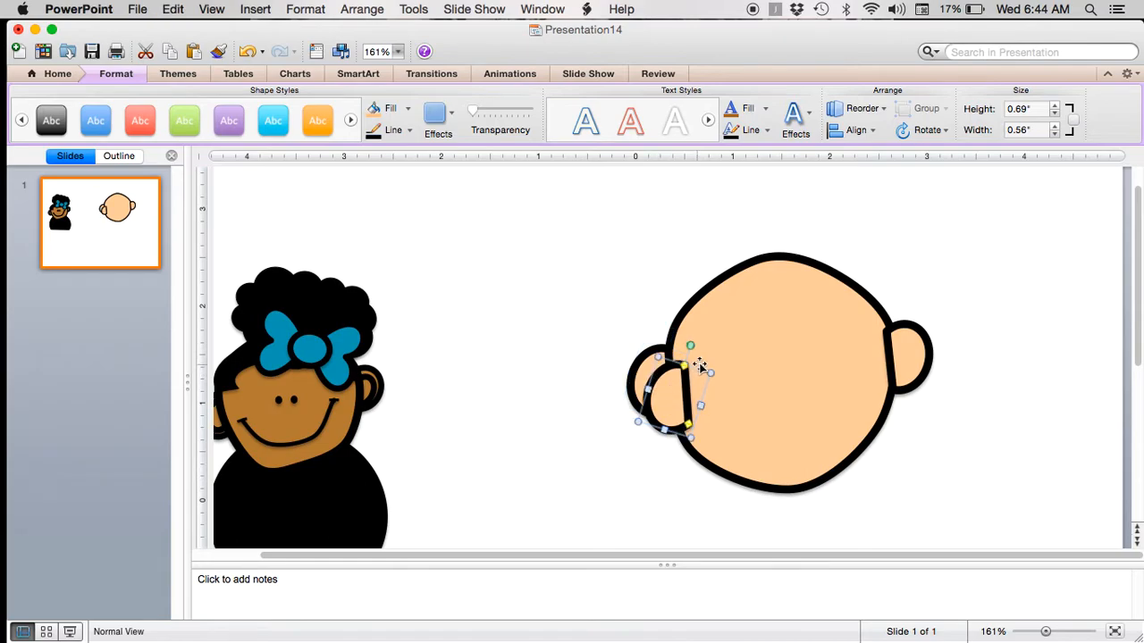
{"action": "mouse_move", "coordinate": [659, 357]}
{"action": "left_mouse_down"}
{"action": "mouse_move", "coordinate": [670, 391]}
{"action": "mouse_move", "coordinate": [664, 374]}
{"action": "left_mouse_up"}
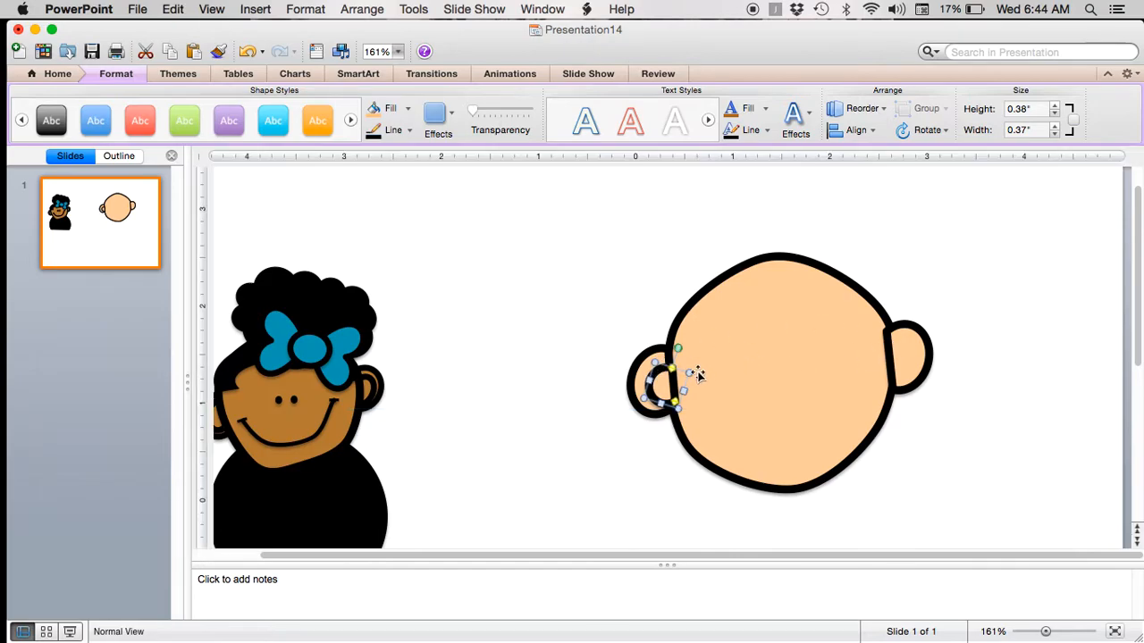
Duplicate the small inner ear, rotate the copy to face the other way, and place it inside the right ear
{"action": "key", "text": "super+d"}
{"action": "scroll", "coordinate": [686, 386], "scroll_direction": "left", "scroll_amount": 2}
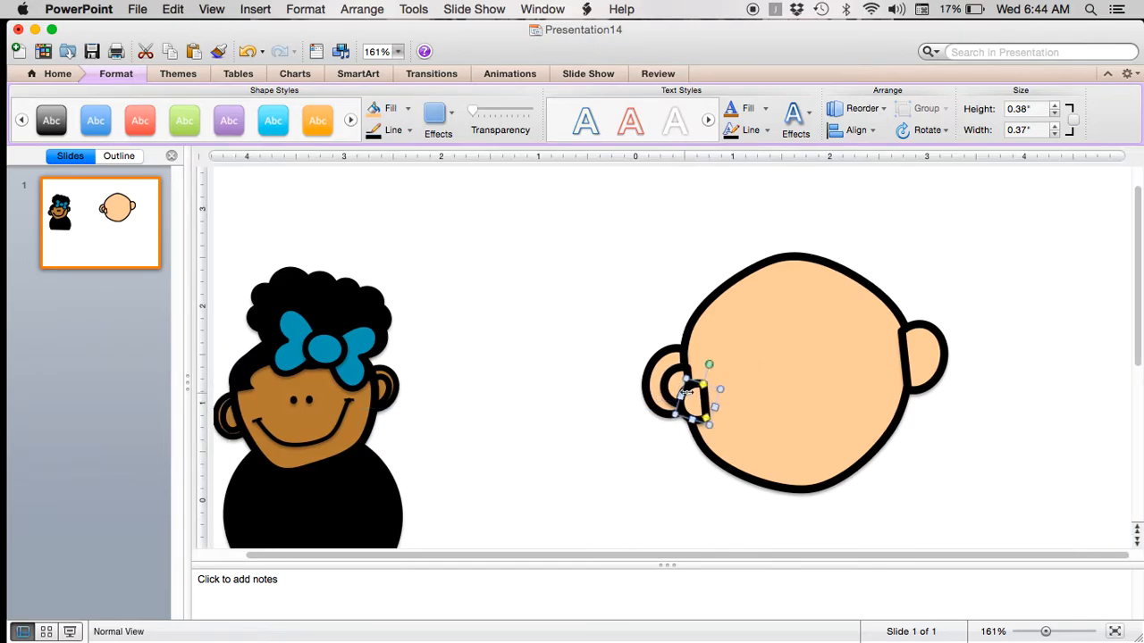
{"action": "left_click_drag", "start_coordinate": [697, 391], "coordinate": [907, 394]}
{"action": "left_click_drag", "start_coordinate": [918, 350], "coordinate": [912, 356]}
{"action": "left_click", "coordinate": [982, 362]}
{"action": "left_click", "coordinate": [917, 339]}
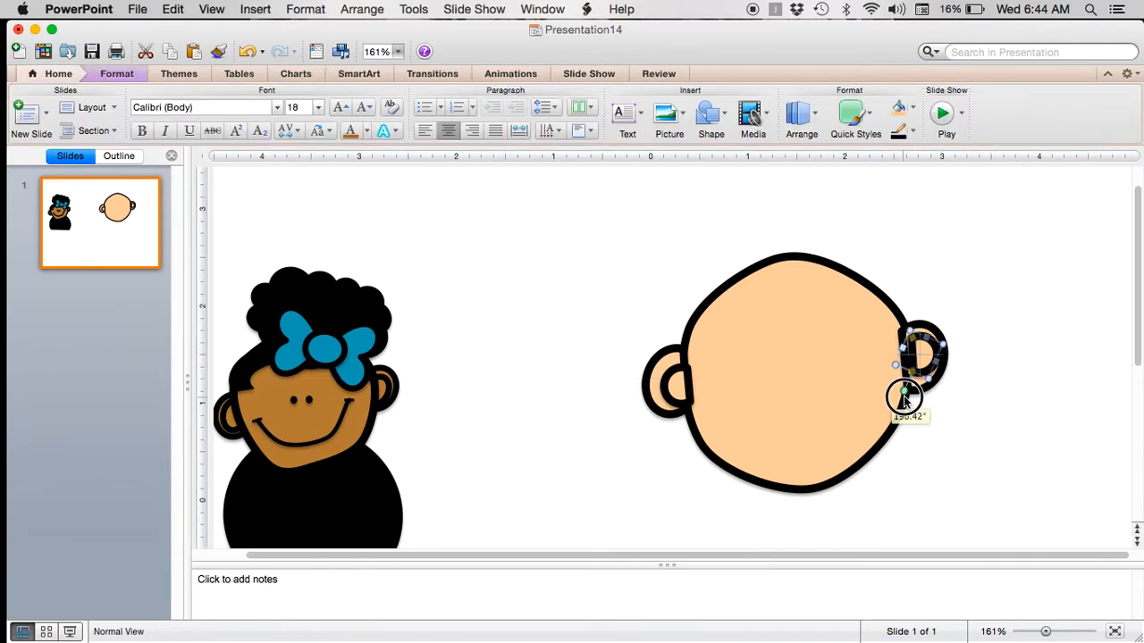
{"action": "left_click", "coordinate": [972, 349]}
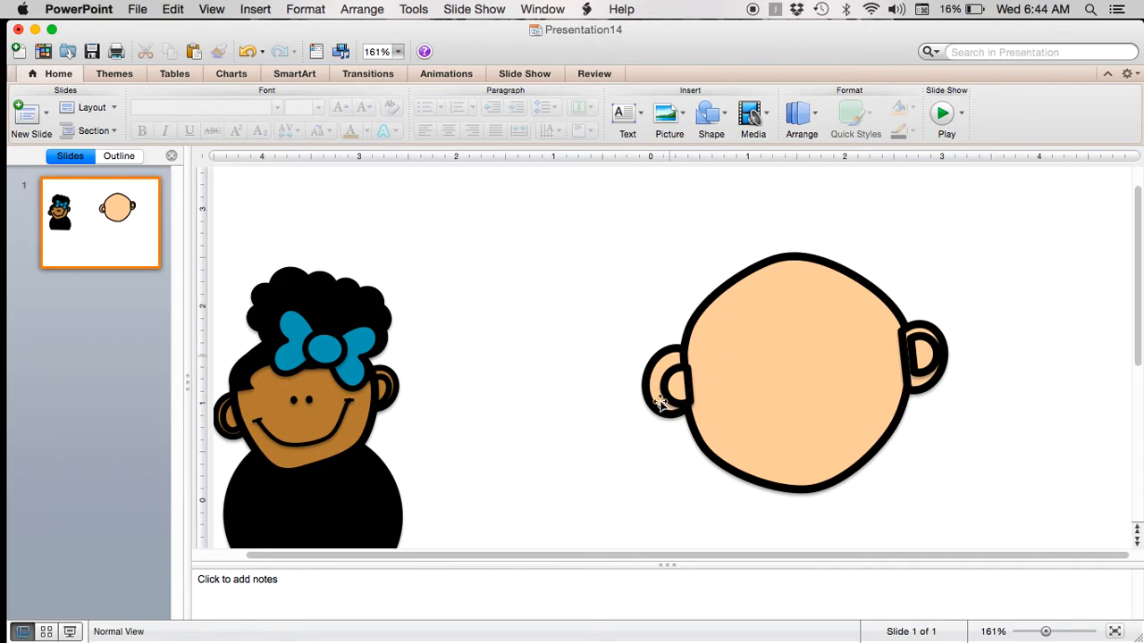
Reorder the objects so the head layer sits in front of all the ear shapes
{"action": "left_click", "coordinate": [762, 334]}
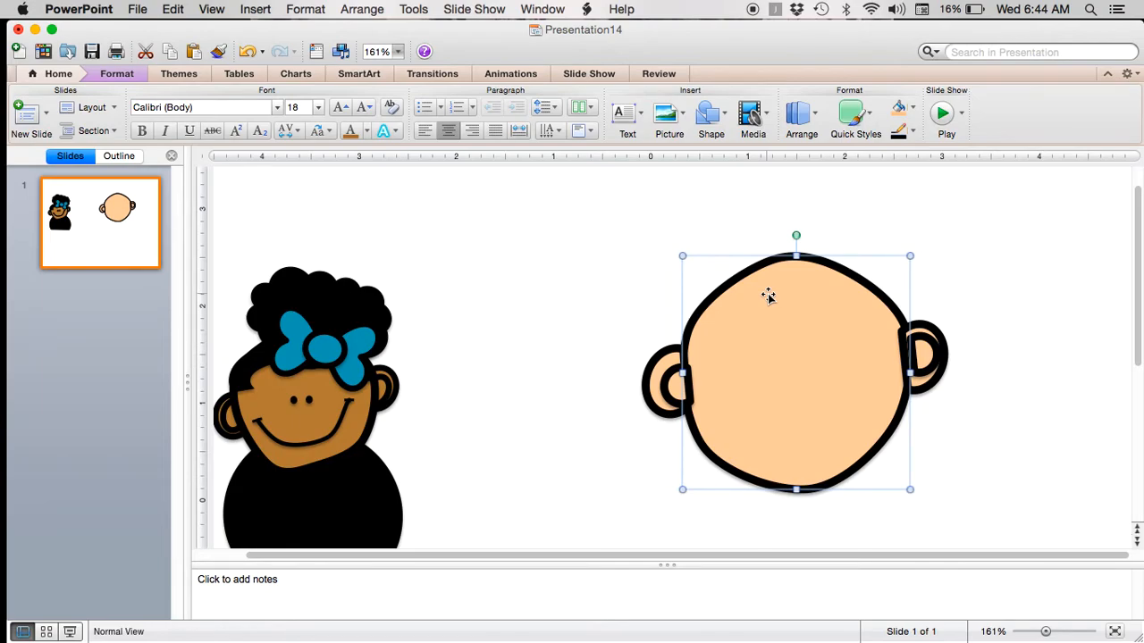
{"action": "left_click", "coordinate": [801, 125]}
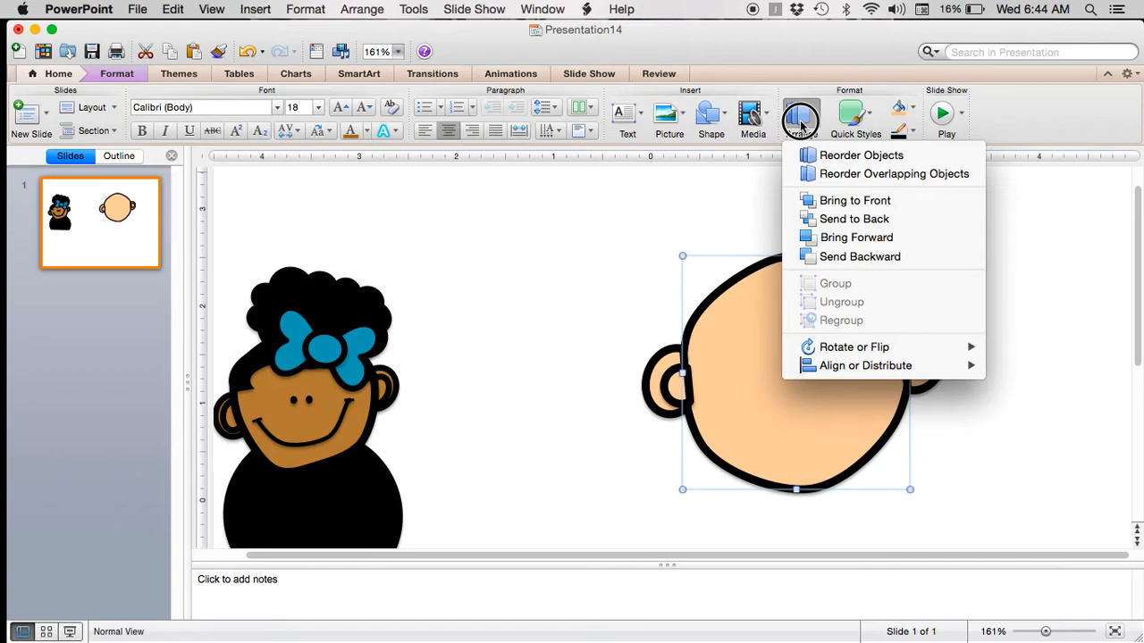
{"action": "left_click", "coordinate": [801, 125]}
{"action": "left_click", "coordinate": [799, 123]}
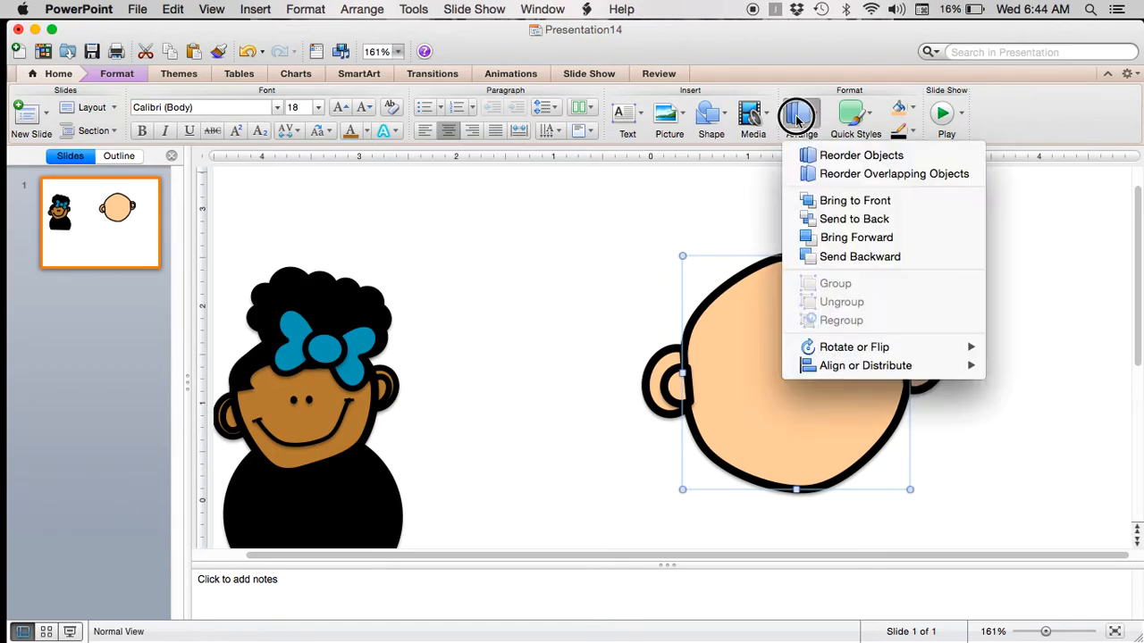
{"action": "left_click", "coordinate": [815, 155]}
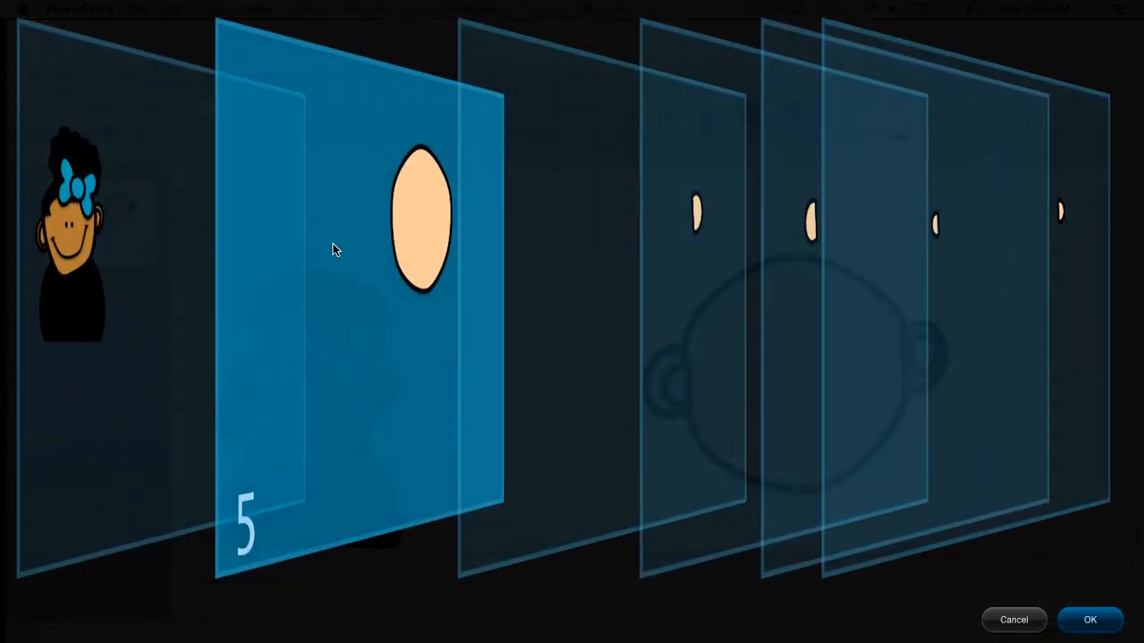
{"action": "left_click_drag", "start_coordinate": [435, 242], "coordinate": [949, 458]}
{"action": "left_click", "coordinate": [1111, 617]}
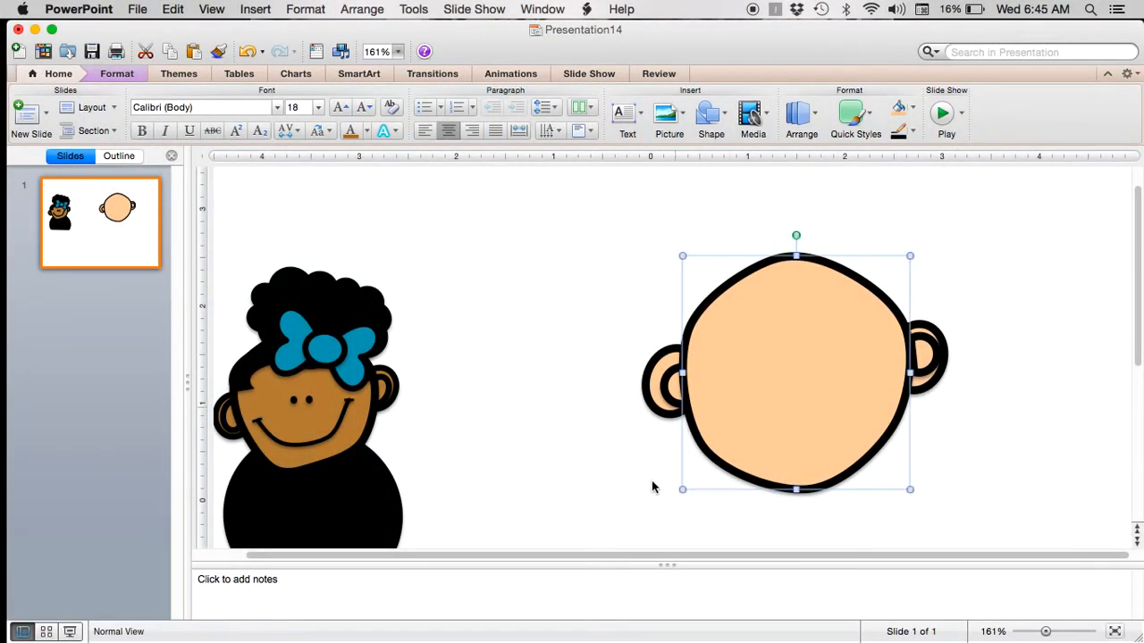
{"action": "left_click", "coordinate": [1045, 433]}
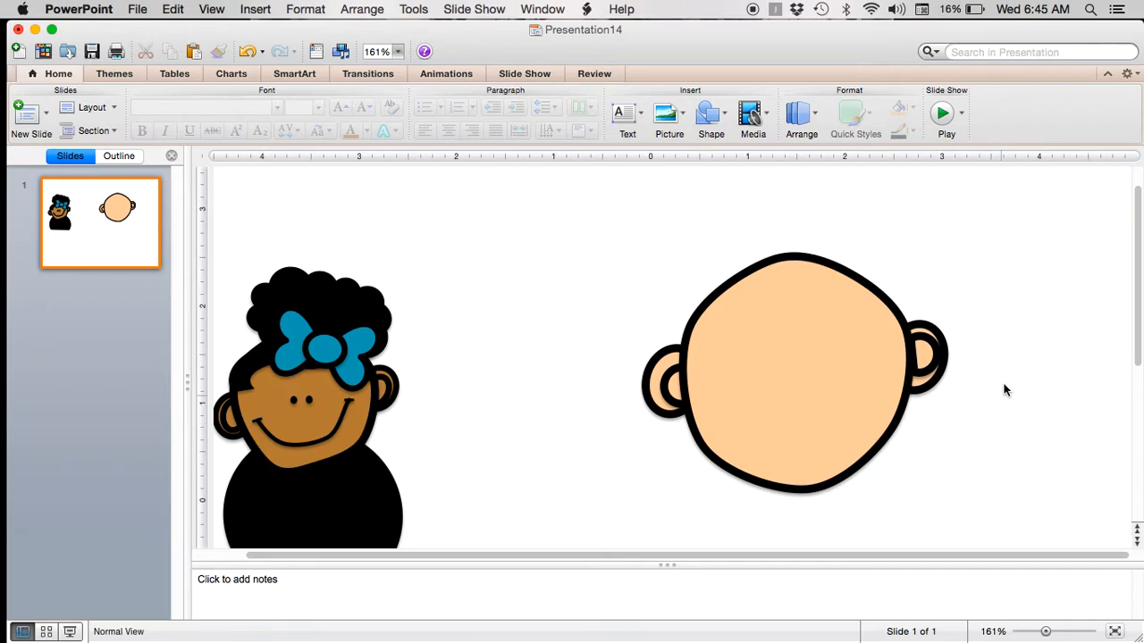
Draw a large cloud shape as hair, move it over the head and stretch it wider
{"action": "left_click", "coordinate": [713, 115]}
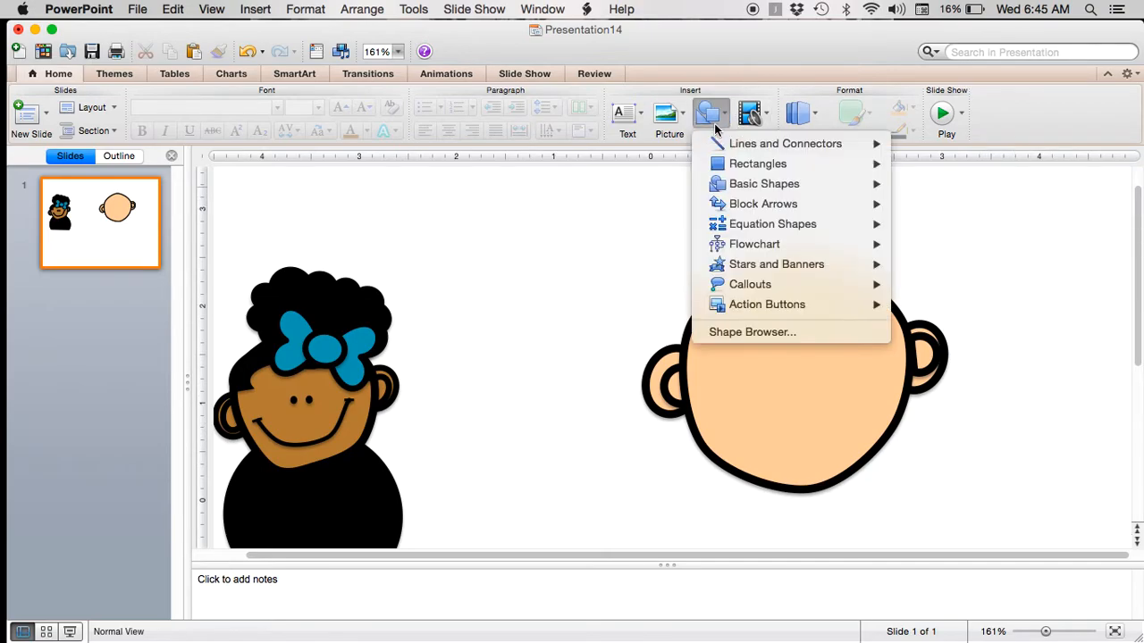
{"action": "mouse_move", "coordinate": [752, 160]}
{"action": "mouse_move", "coordinate": [826, 184]}
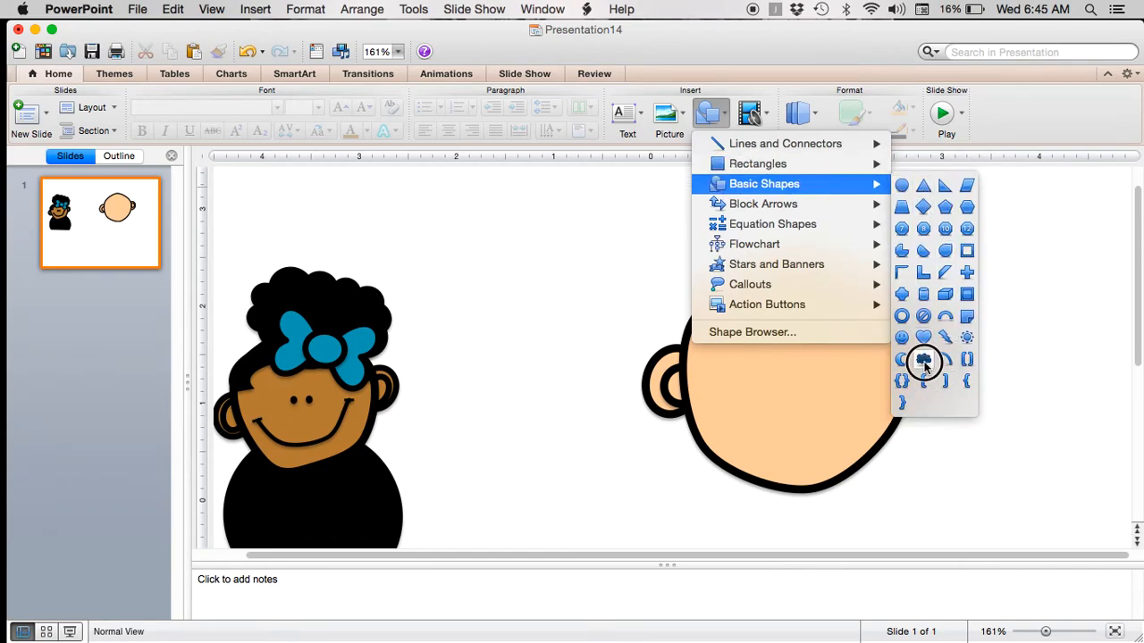
{"action": "left_click", "coordinate": [924, 361]}
{"action": "left_click_drag", "start_coordinate": [882, 196], "coordinate": [1137, 543]}
{"action": "left_click_drag", "start_coordinate": [1063, 340], "coordinate": [787, 265]}
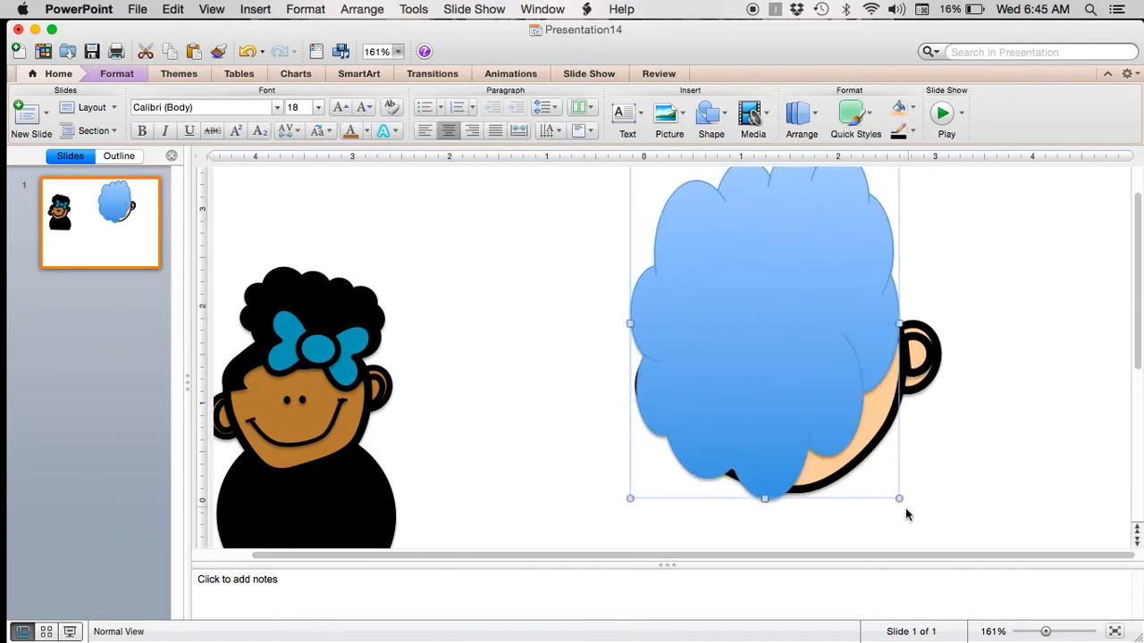
{"action": "left_click_drag", "start_coordinate": [906, 503], "coordinate": [991, 440]}
Shrink the cloud to about 3.69" high by 2.81" wide and move it off the head, down to the right
{"action": "left_click", "coordinate": [1024, 632]}
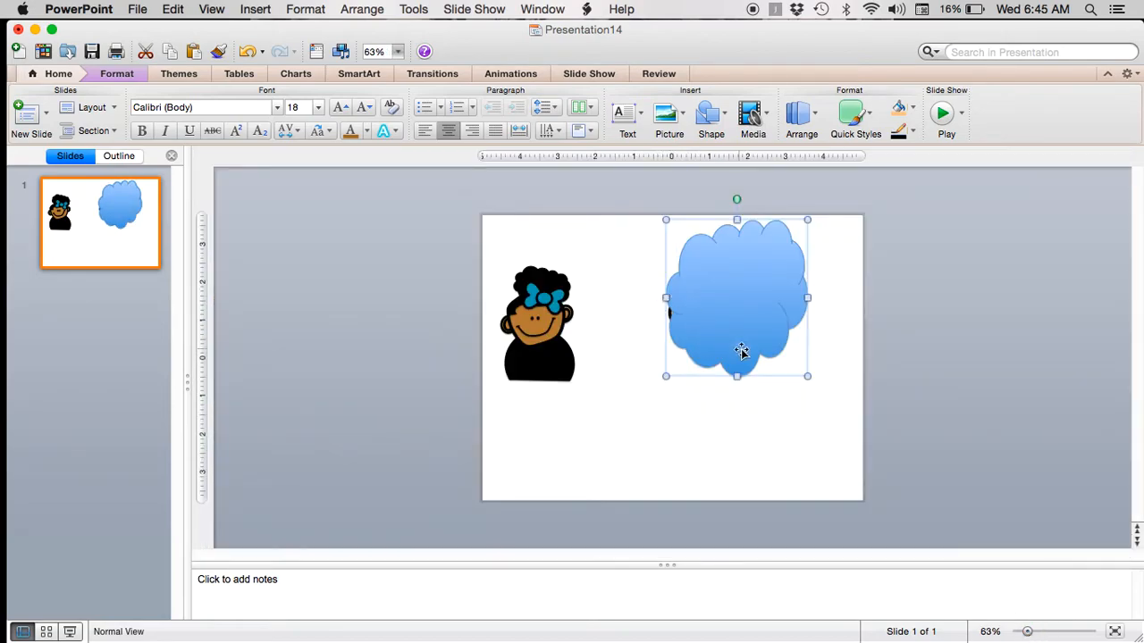
{"action": "left_click_drag", "start_coordinate": [806, 379], "coordinate": [773, 360]}
{"action": "left_click_drag", "start_coordinate": [730, 320], "coordinate": [811, 406]}
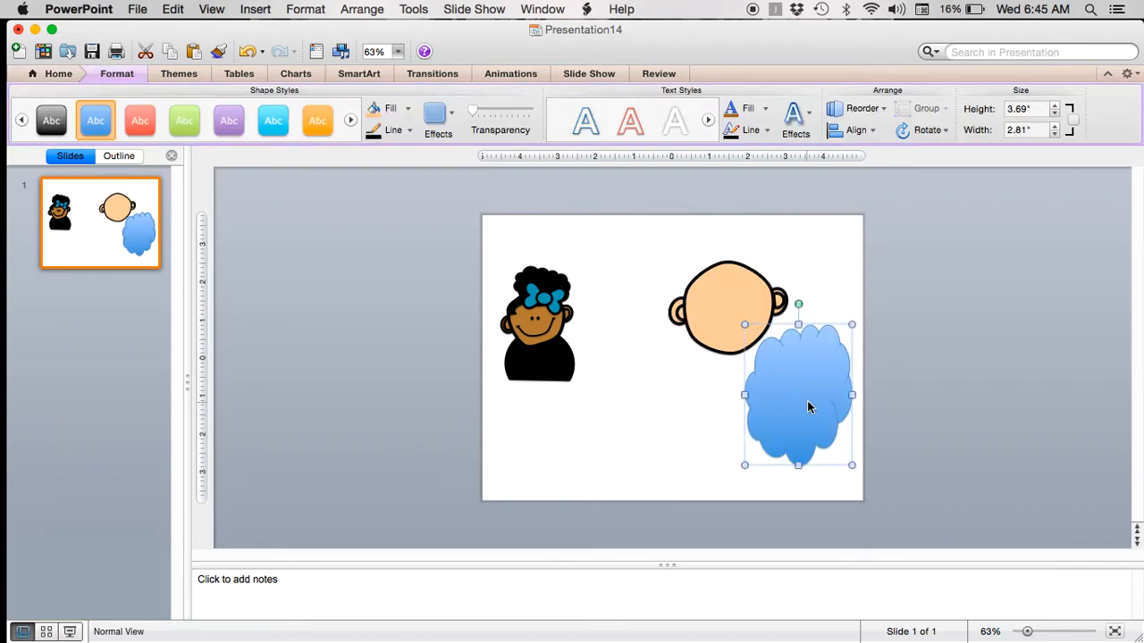
Fill the cloud with a custom dark brown by picking orange on the color wheel and lowering its brightness
{"action": "left_click", "coordinate": [408, 110]}
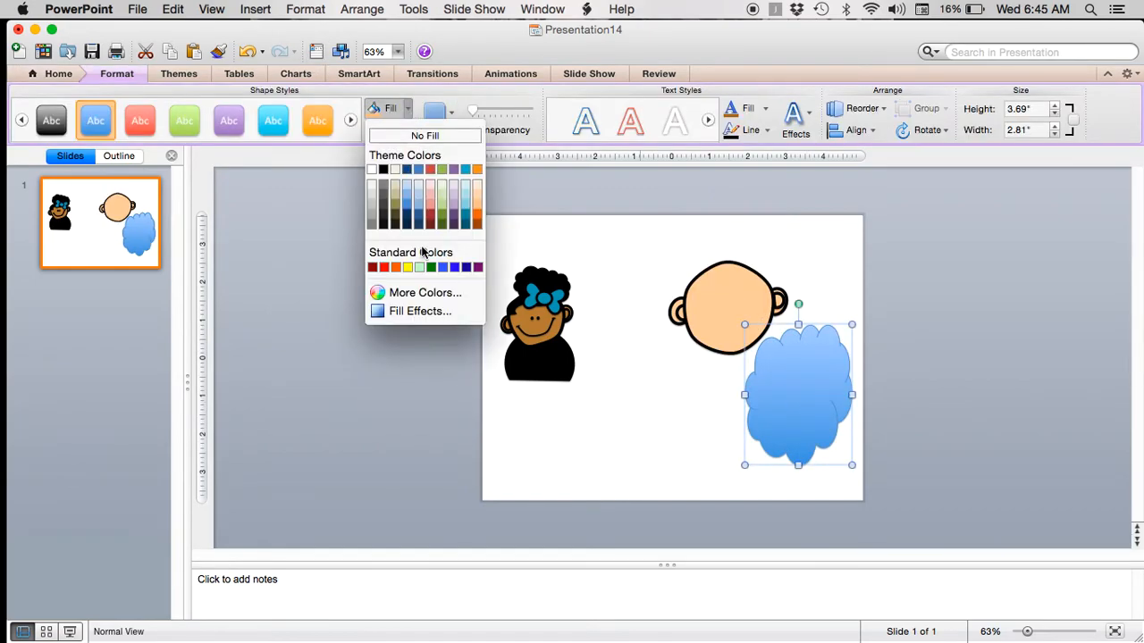
{"action": "left_click", "coordinate": [427, 292]}
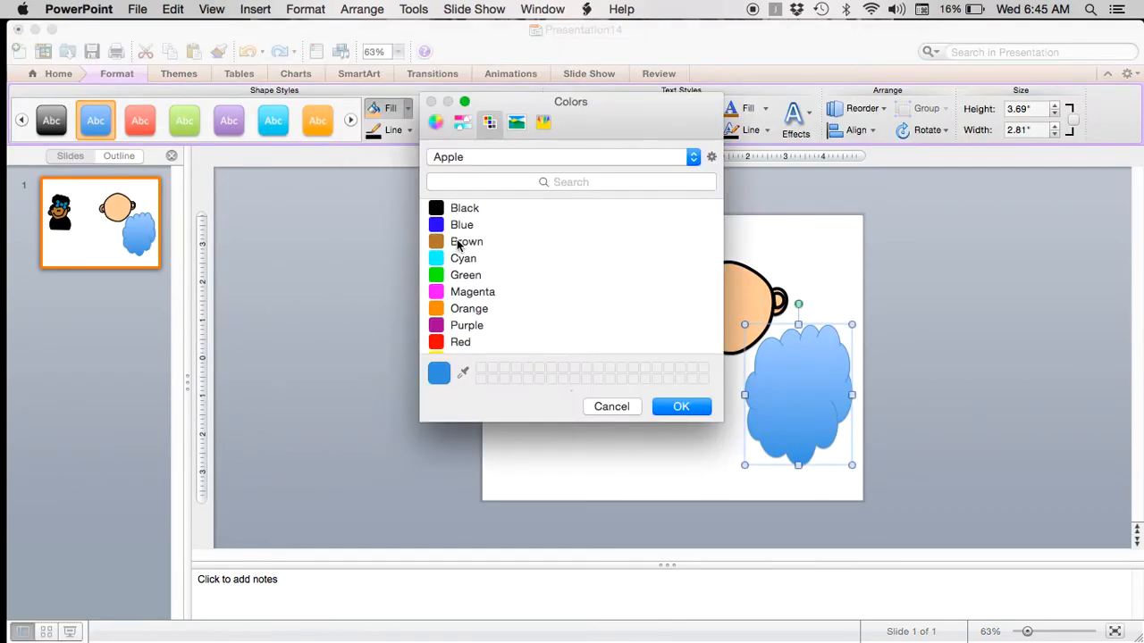
{"action": "left_click", "coordinate": [436, 122]}
{"action": "left_click_drag", "start_coordinate": [623, 266], "coordinate": [625, 218]}
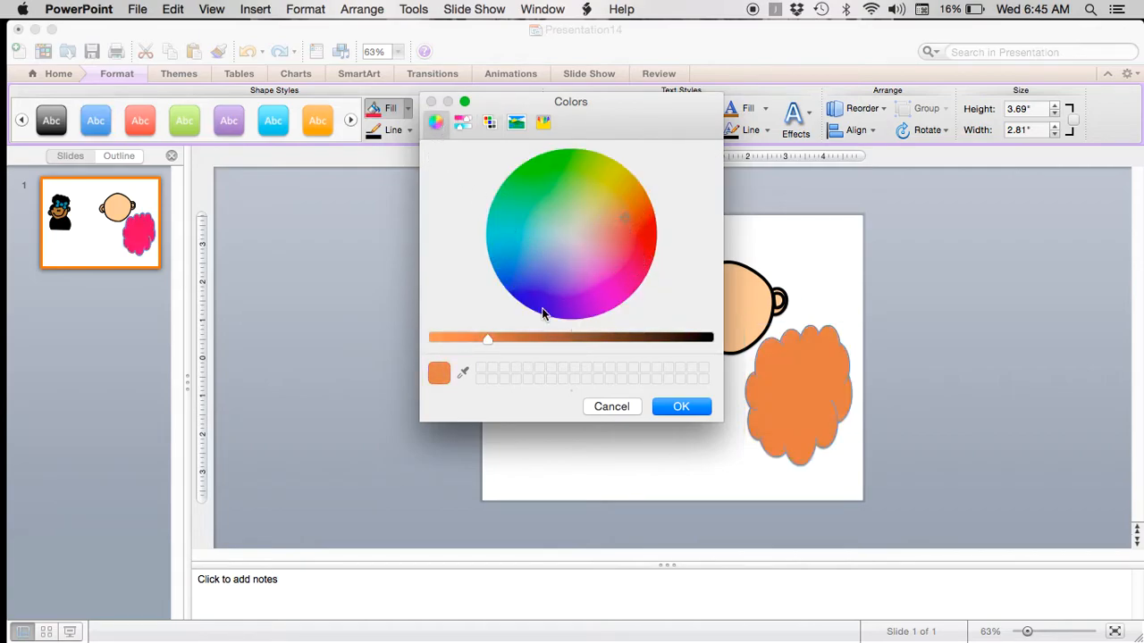
{"action": "left_click_drag", "start_coordinate": [490, 342], "coordinate": [598, 340]}
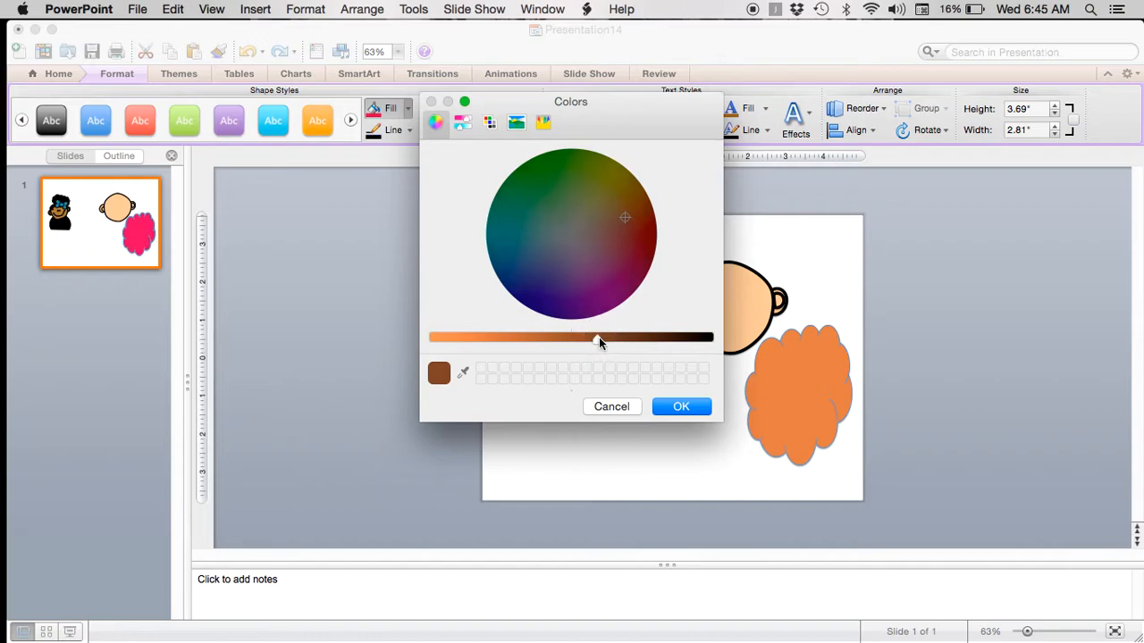
{"action": "left_click", "coordinate": [680, 408]}
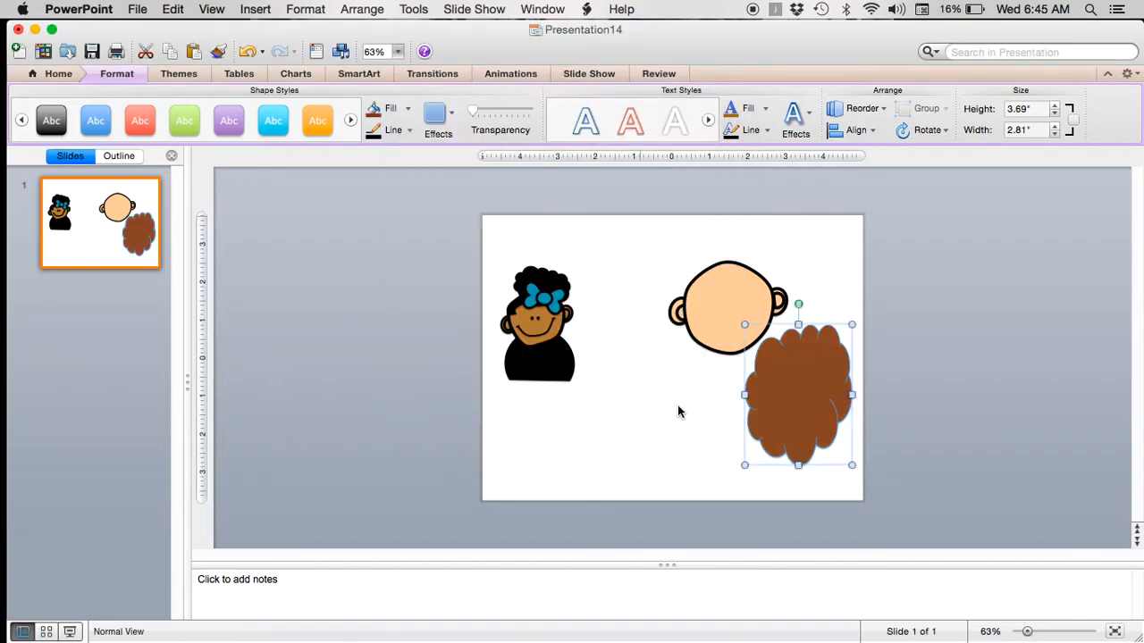
Give the brown cloud a black outline with a 6 pt line weight
{"action": "left_click", "coordinate": [410, 131]}
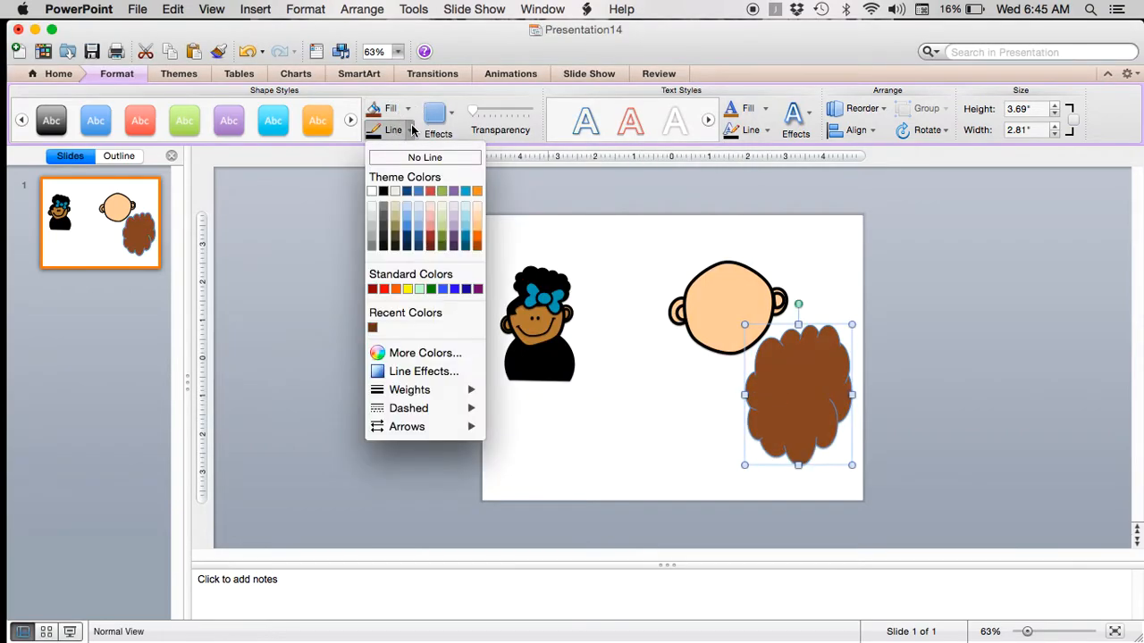
{"action": "left_click", "coordinate": [384, 193]}
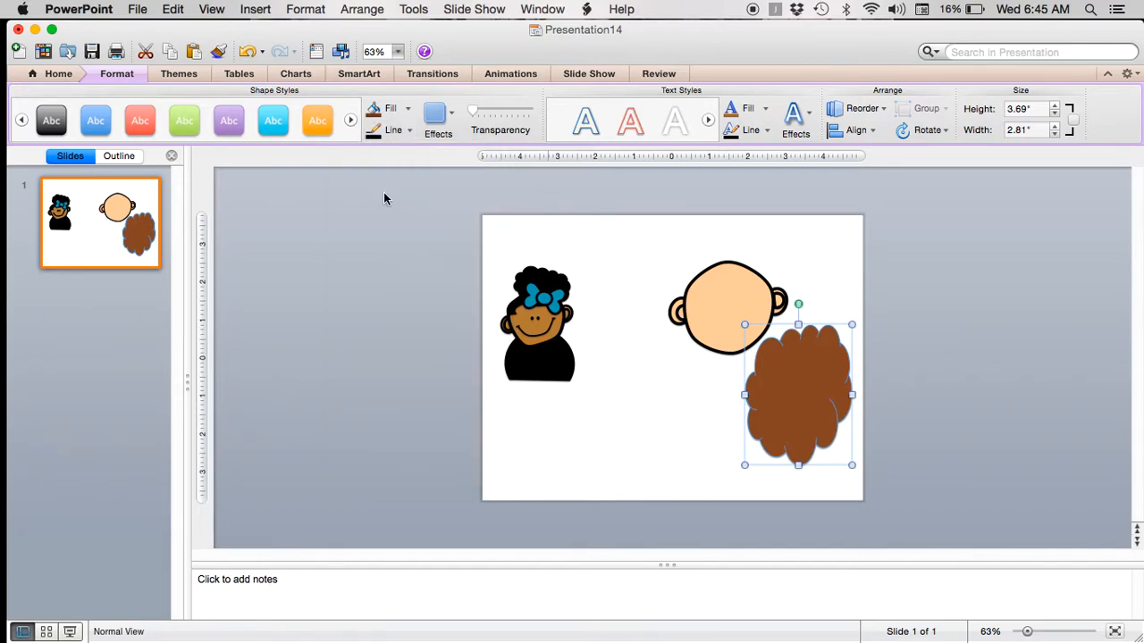
{"action": "left_click", "coordinate": [409, 133]}
{"action": "mouse_move", "coordinate": [422, 396]}
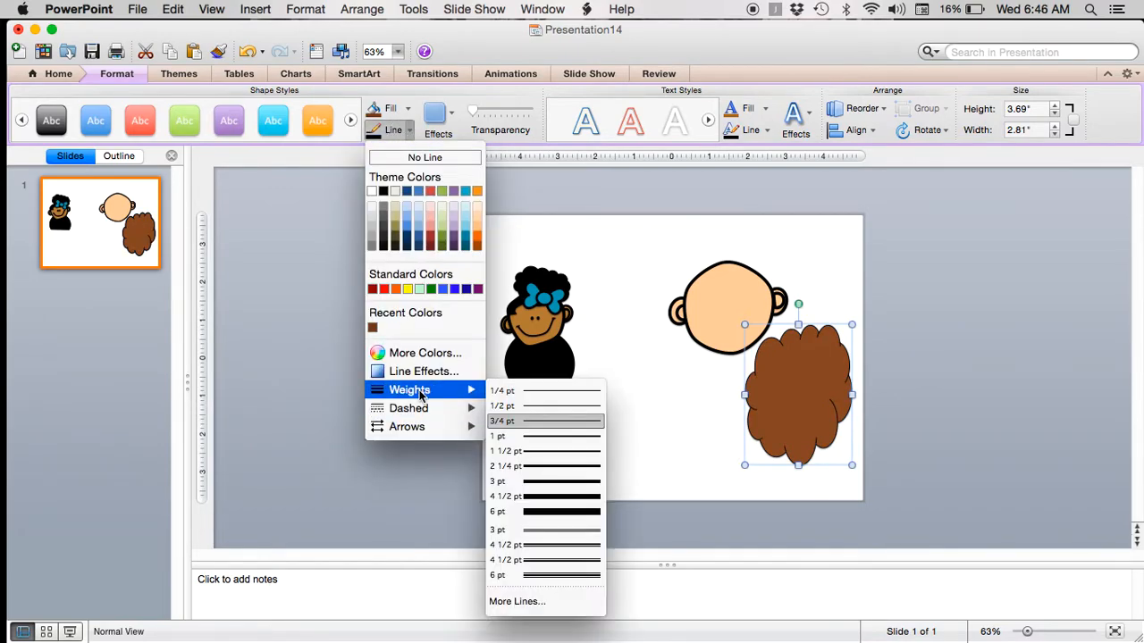
{"action": "left_click", "coordinate": [541, 512]}
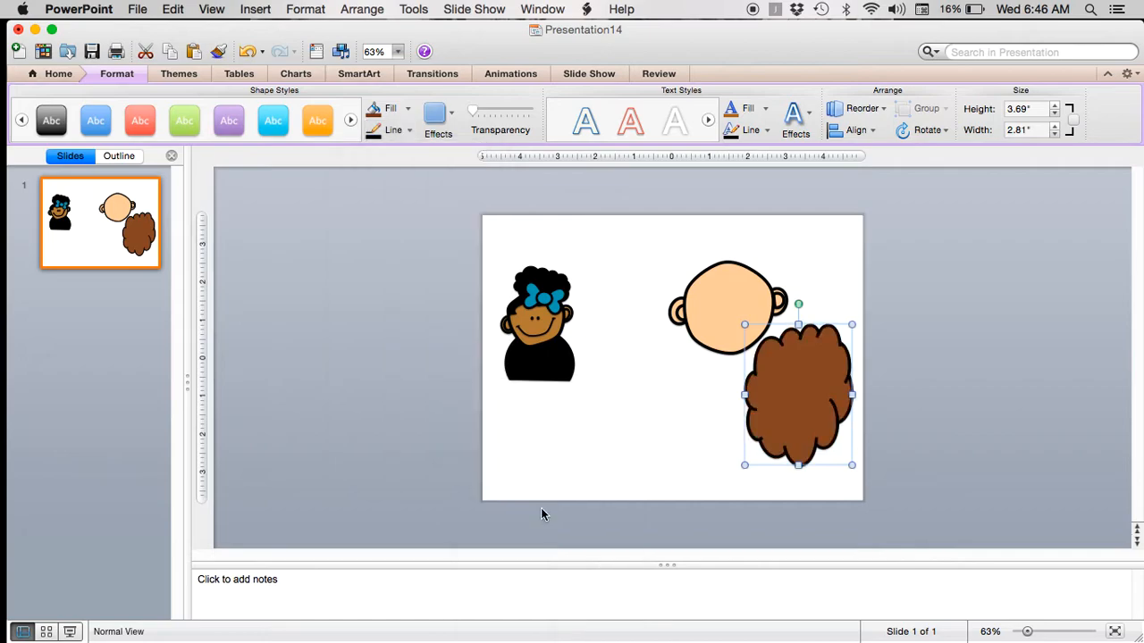
Move the brown cloud over the head and widen it to 3.28" so it covers both ears
{"action": "left_click_drag", "start_coordinate": [756, 430], "coordinate": [687, 350]}
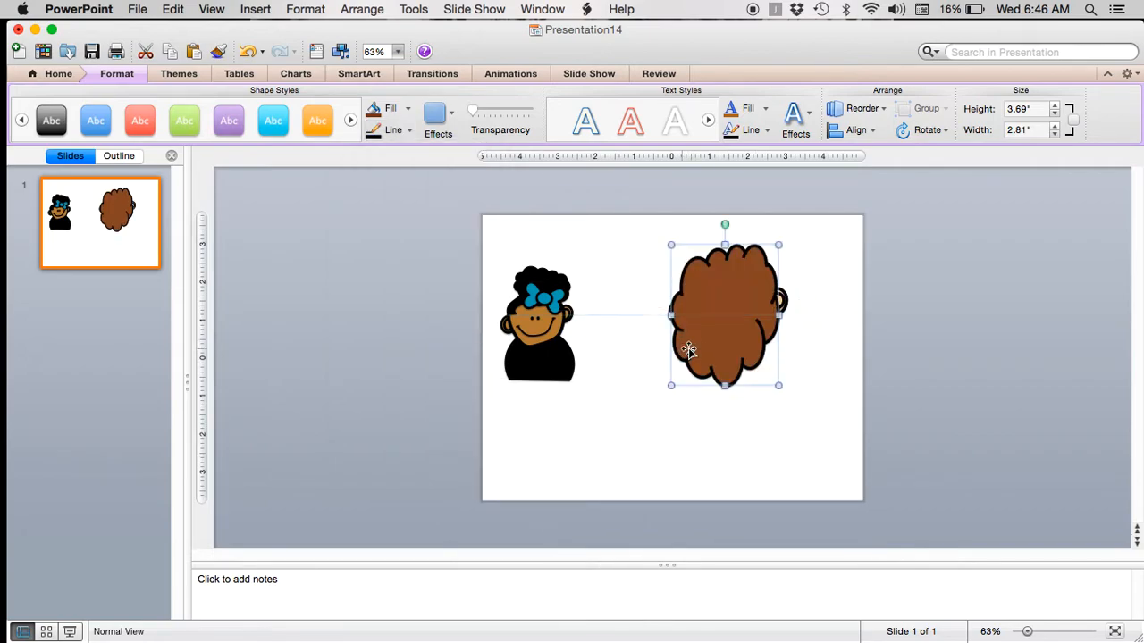
{"action": "left_click_drag", "start_coordinate": [782, 316], "coordinate": [796, 317]}
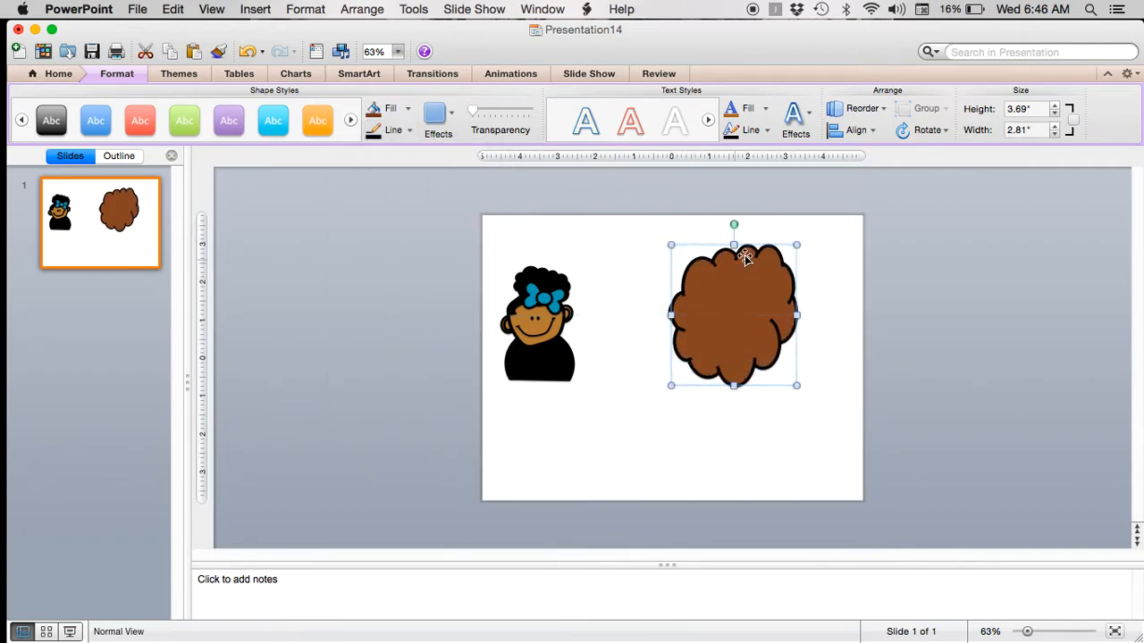
{"action": "left_click", "coordinate": [672, 245]}
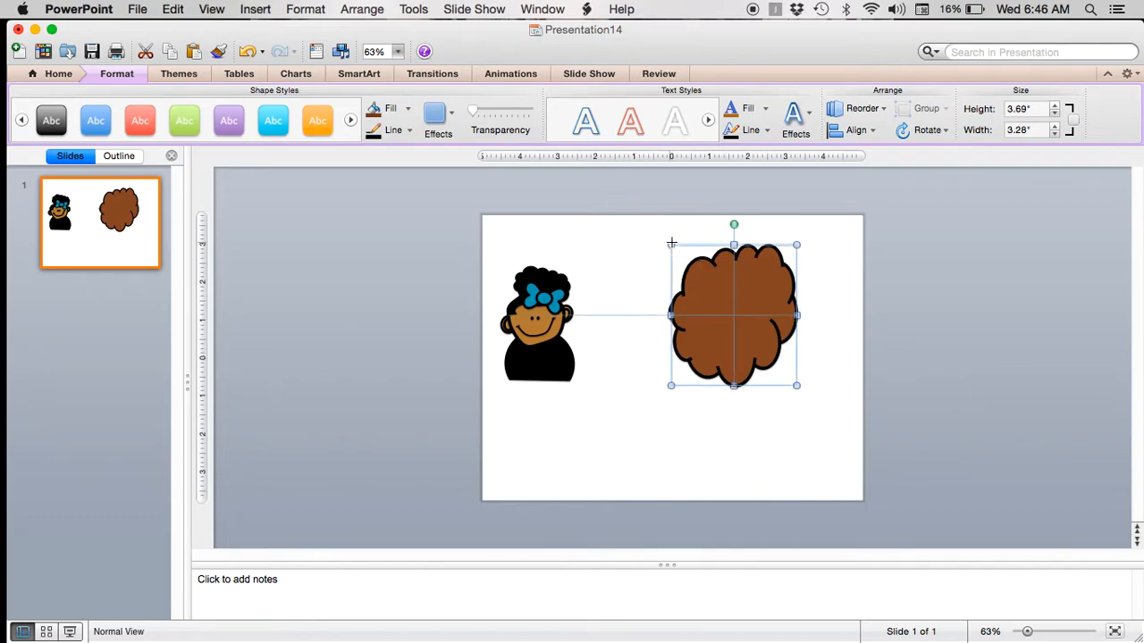
Send the brown cloud to the back, behind the face and ears, and shift it slightly left
{"action": "right_click", "coordinate": [729, 307]}
{"action": "mouse_move", "coordinate": [794, 484]}
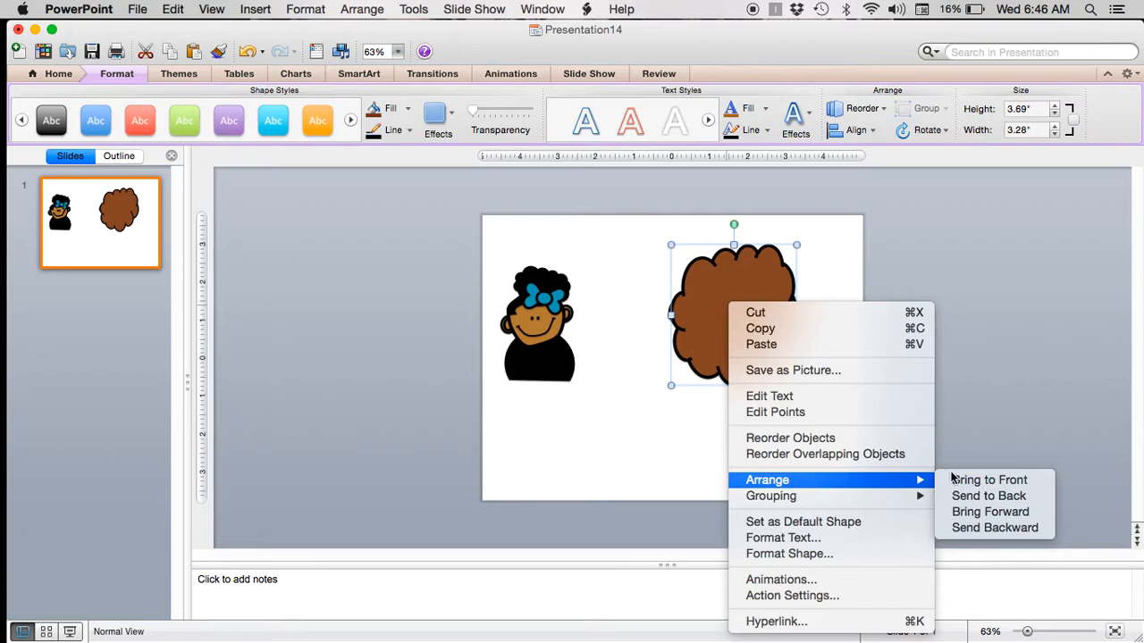
{"action": "left_click", "coordinate": [1022, 499]}
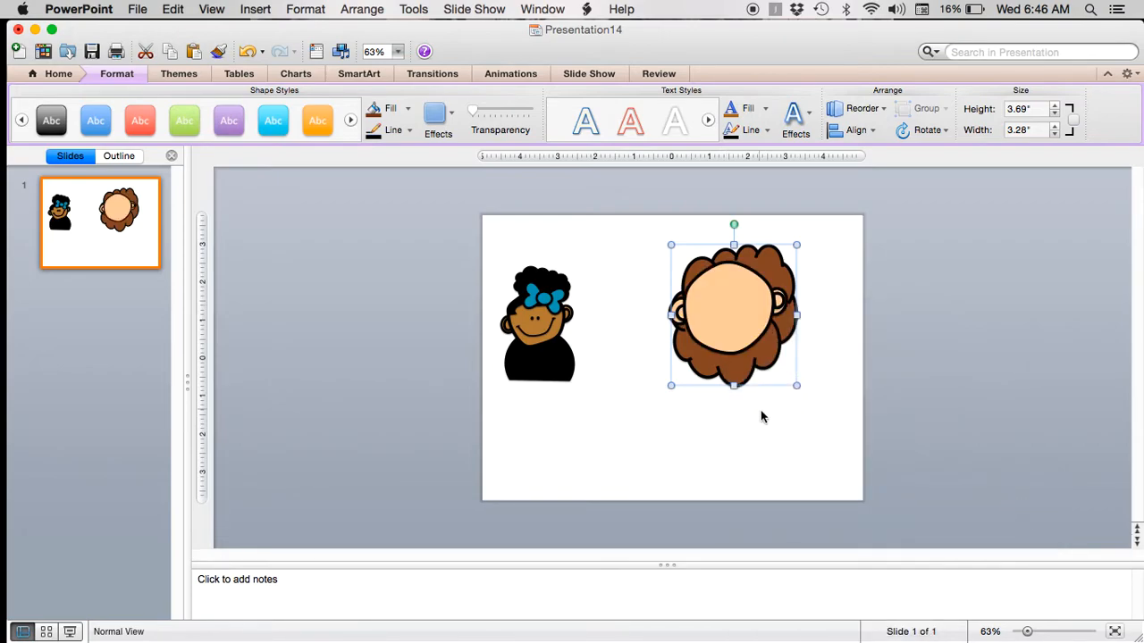
{"action": "left_click", "coordinate": [776, 444]}
{"action": "left_click_drag", "start_coordinate": [738, 367], "coordinate": [728, 367]}
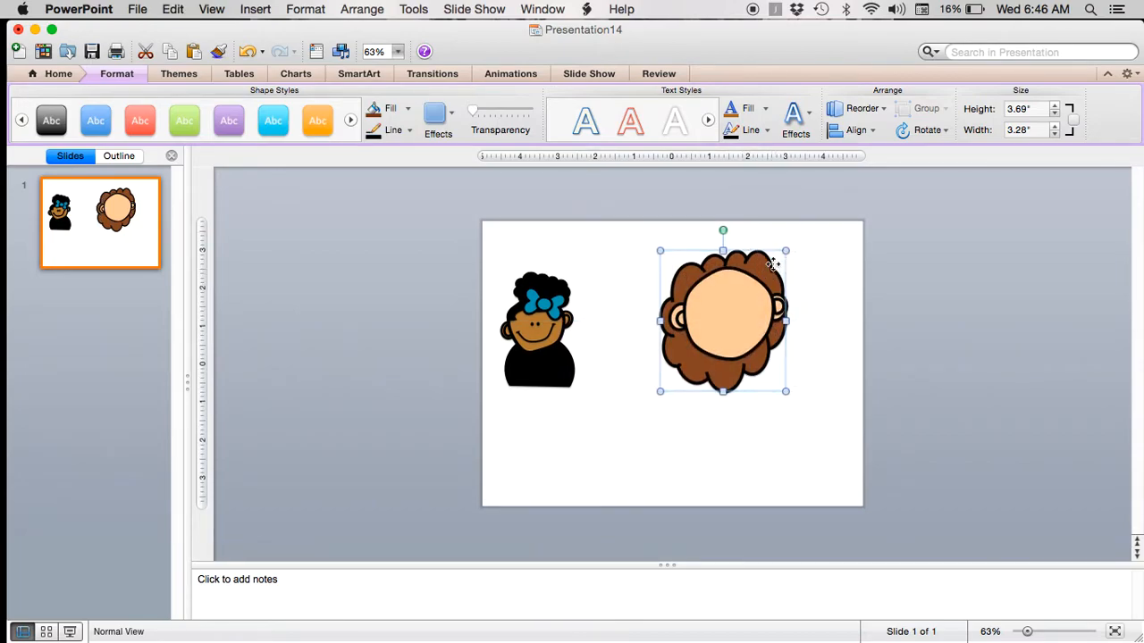
Duplicate the hair cloud, shrink the copy to about 1.36" by 2.08" and place it on the forehead as bangs
{"action": "key", "text": "super+d"}
{"action": "left_click_drag", "start_coordinate": [792, 398], "coordinate": [740, 288]}
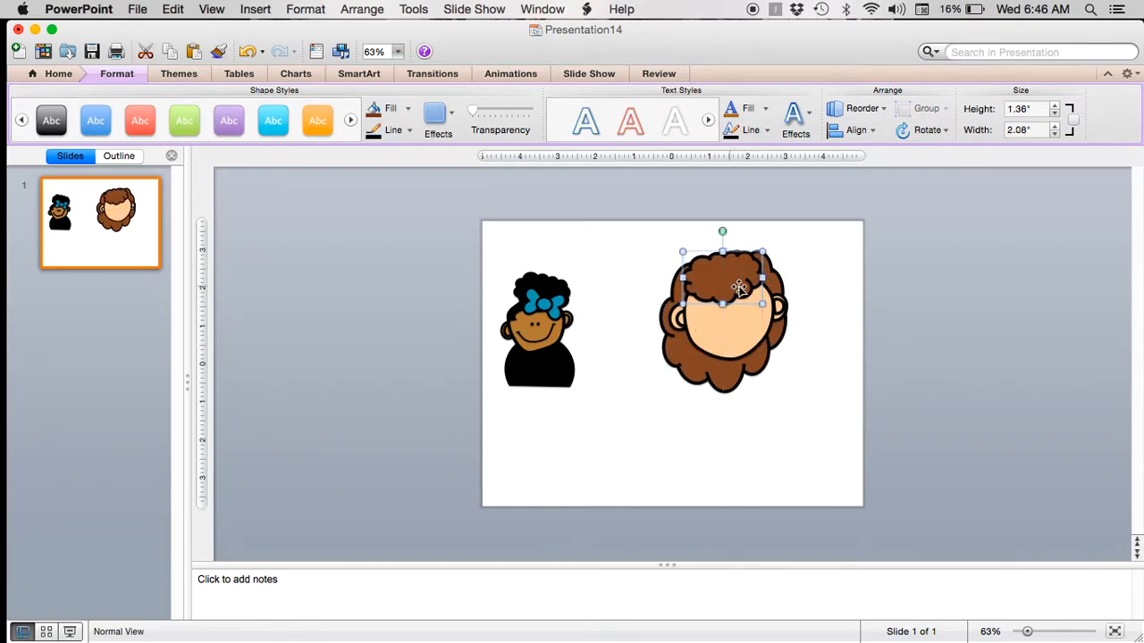
Widen the back hair cloud to 3.7", center it behind the head and rotate it slightly counterclockwise
{"action": "left_click", "coordinate": [742, 377]}
{"action": "left_click_drag", "start_coordinate": [786, 322], "coordinate": [802, 321]}
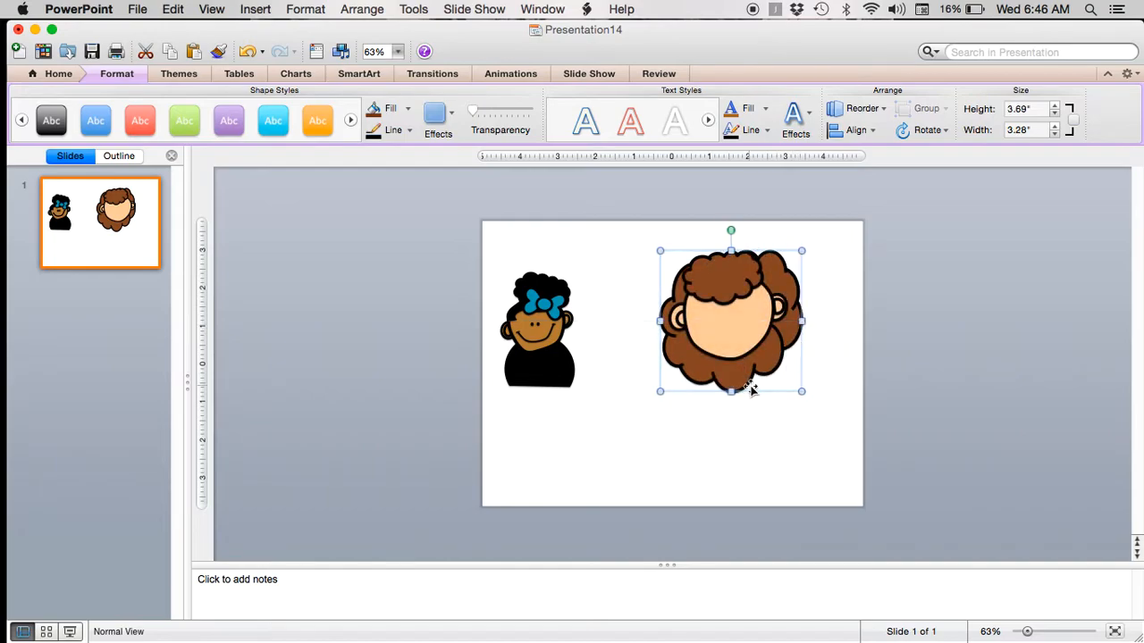
{"action": "left_click_drag", "start_coordinate": [783, 359], "coordinate": [776, 359]}
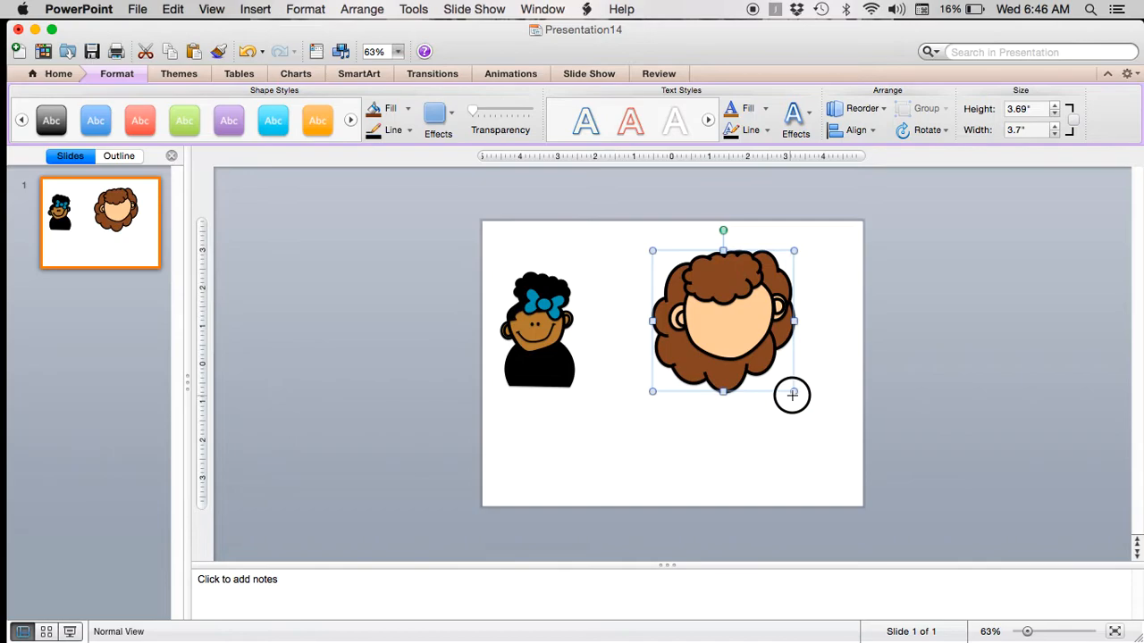
{"action": "left_click_drag", "start_coordinate": [723, 231], "coordinate": [692, 223]}
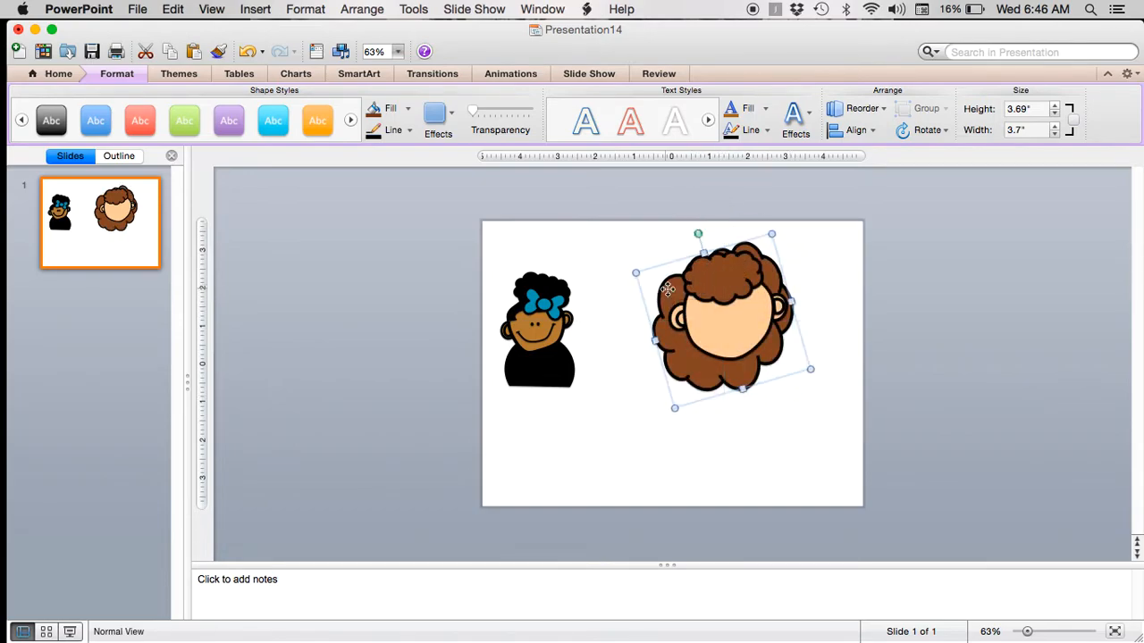
Adjust the bangs' rotation to a slight clockwise tilt and position them across the top of the face
{"action": "left_click", "coordinate": [732, 276]}
{"action": "left_click_drag", "start_coordinate": [727, 227], "coordinate": [697, 229]}
{"action": "mouse_move", "coordinate": [734, 283]}
{"action": "left_mouse_down"}
{"action": "mouse_move", "coordinate": [721, 297]}
{"action": "mouse_move", "coordinate": [725, 284]}
{"action": "left_mouse_up"}
{"action": "left_click", "coordinate": [804, 411]}
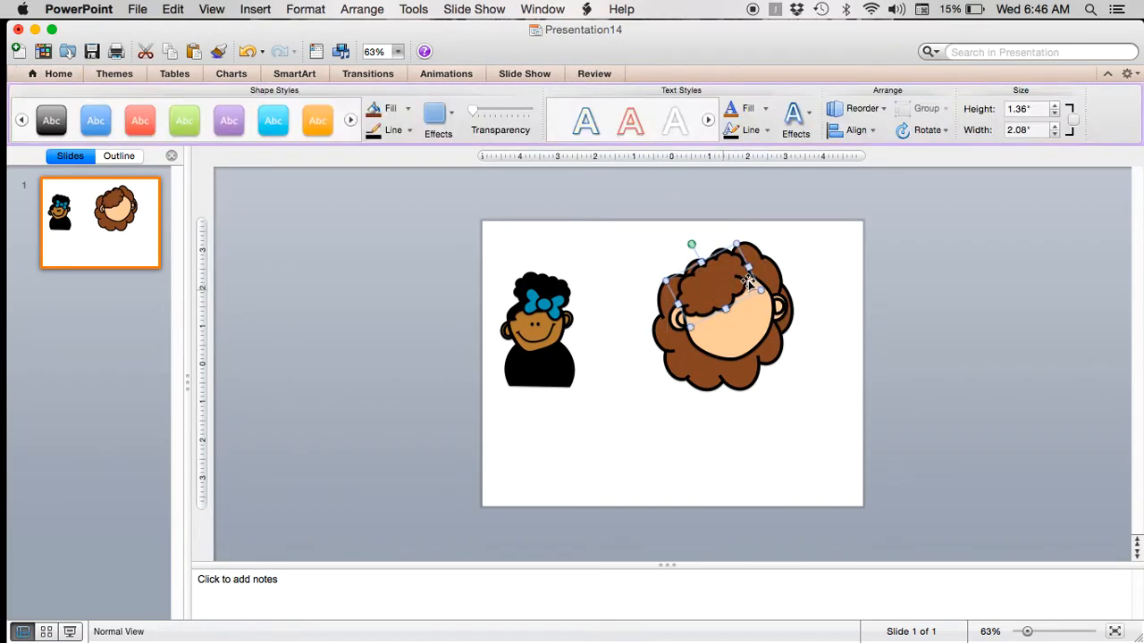
{"action": "left_click_drag", "start_coordinate": [690, 246], "coordinate": [712, 236]}
{"action": "left_click_drag", "start_coordinate": [706, 295], "coordinate": [767, 309]}
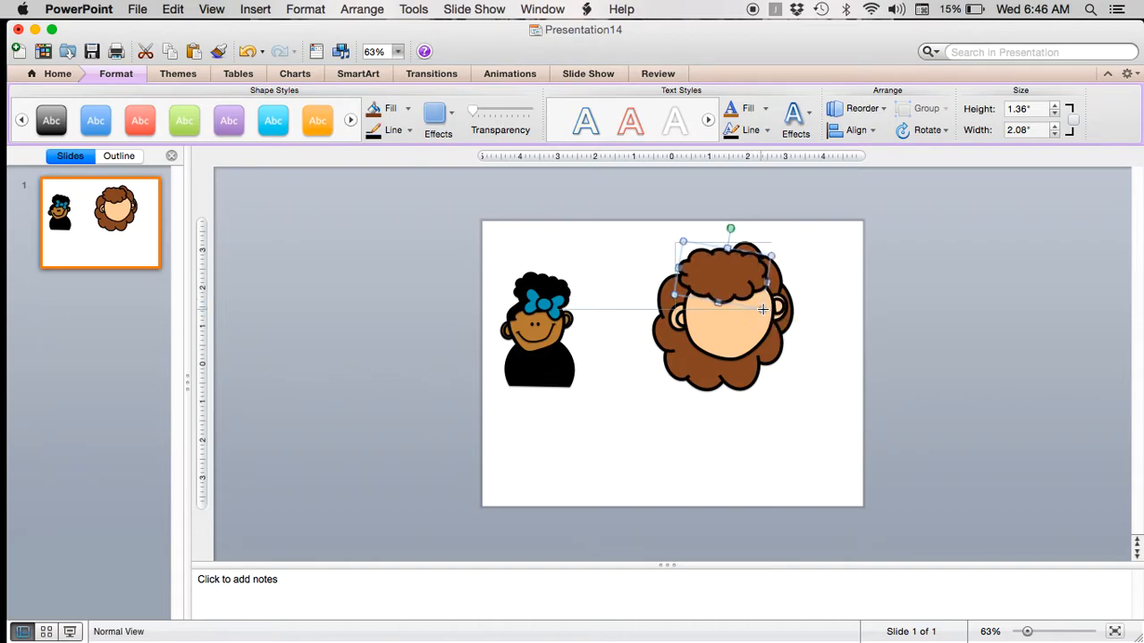
{"action": "left_click", "coordinate": [786, 439]}
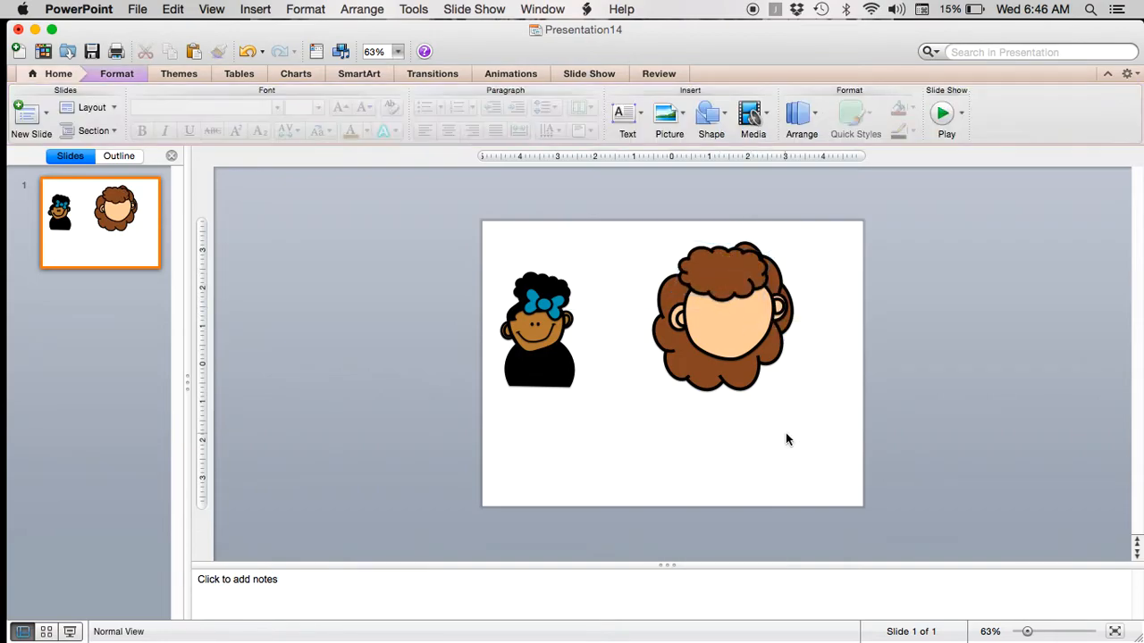
{"action": "left_click_drag", "start_coordinate": [769, 351], "coordinate": [793, 313]}
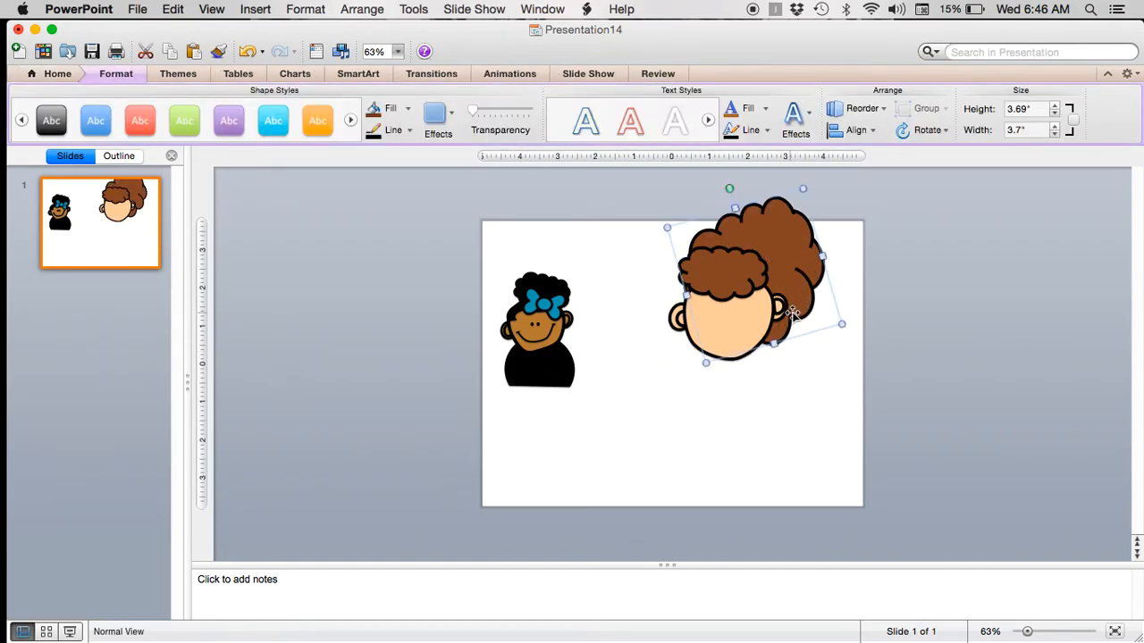
{"action": "key", "text": "super+z"}
{"action": "left_click", "coordinate": [792, 415]}
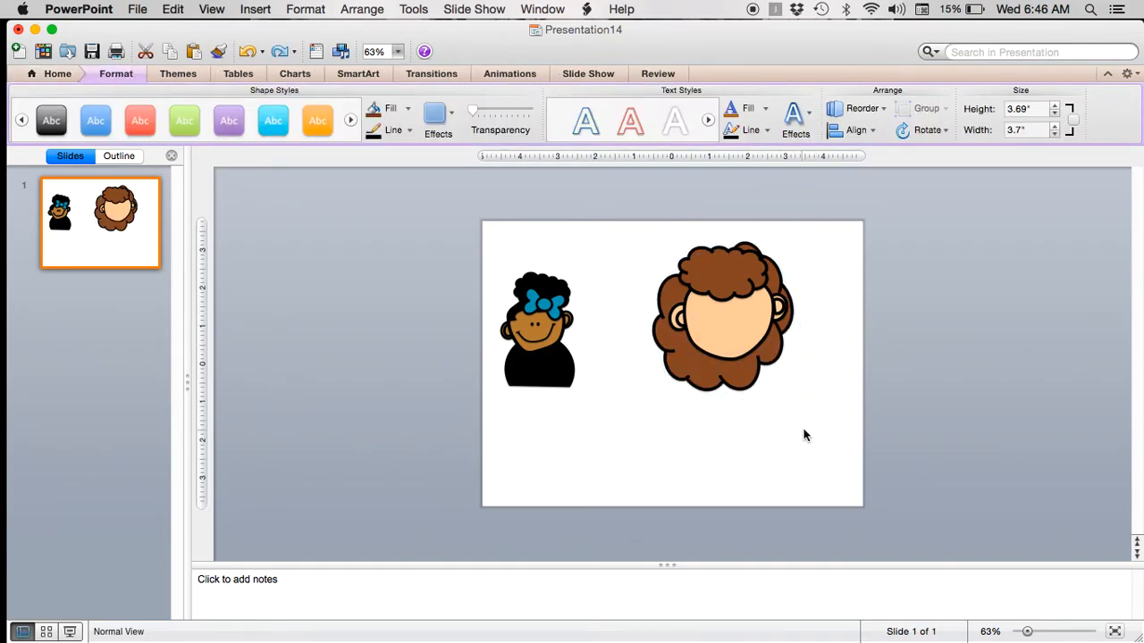
Draw a small circle about 0.7" across below the hair, at the slide's lower right, as the bow's center
{"action": "left_click", "coordinate": [711, 114]}
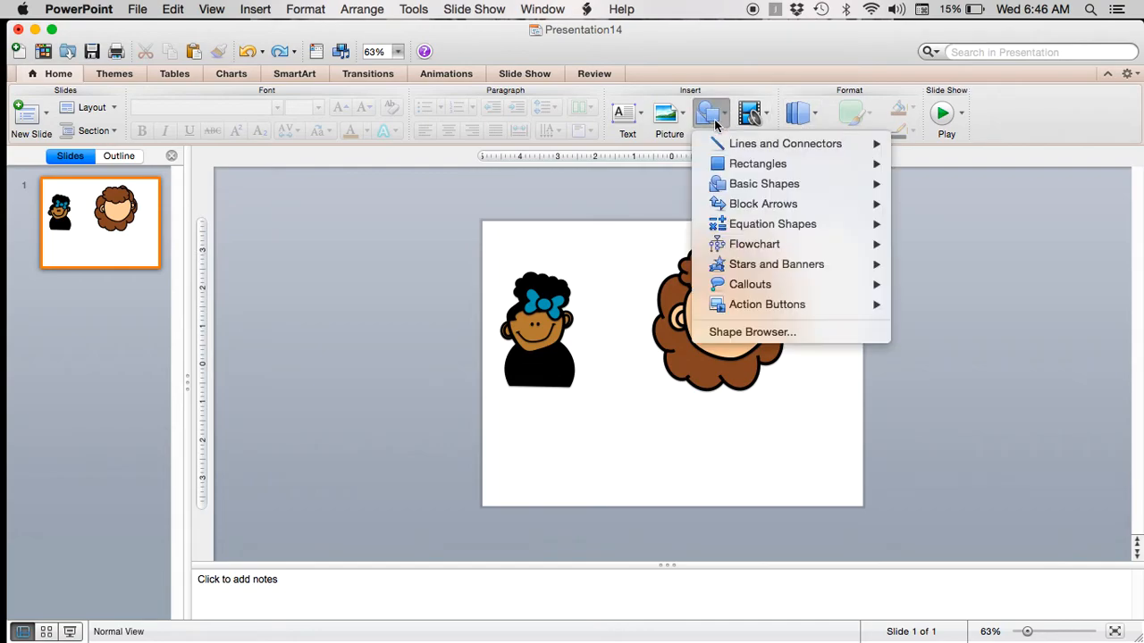
{"action": "mouse_move", "coordinate": [746, 172]}
{"action": "mouse_move", "coordinate": [856, 185]}
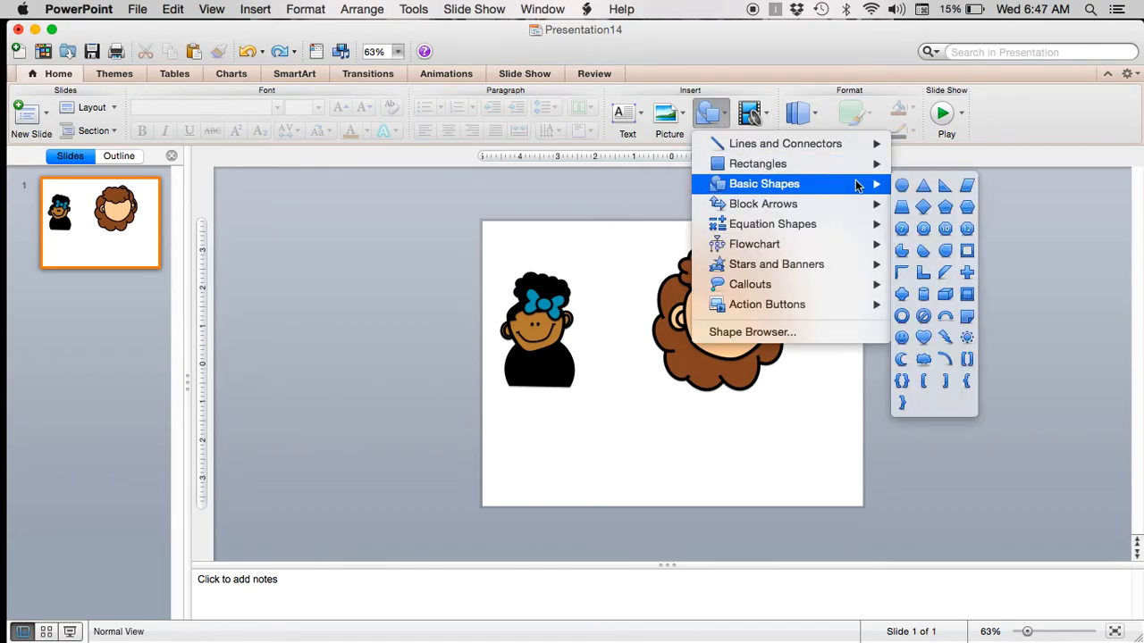
{"action": "left_click", "coordinate": [905, 191]}
{"action": "mouse_move", "coordinate": [810, 396]}
{"action": "left_mouse_down"}
{"action": "mouse_move", "coordinate": [838, 426]}
{"action": "mouse_move", "coordinate": [808, 405]}
{"action": "left_mouse_up"}
Draw a small heart, rotate it sideways beside the circle and duplicate it on the opposite side to form a bow
{"action": "left_click", "coordinate": [709, 116]}
{"action": "mouse_move", "coordinate": [742, 168]}
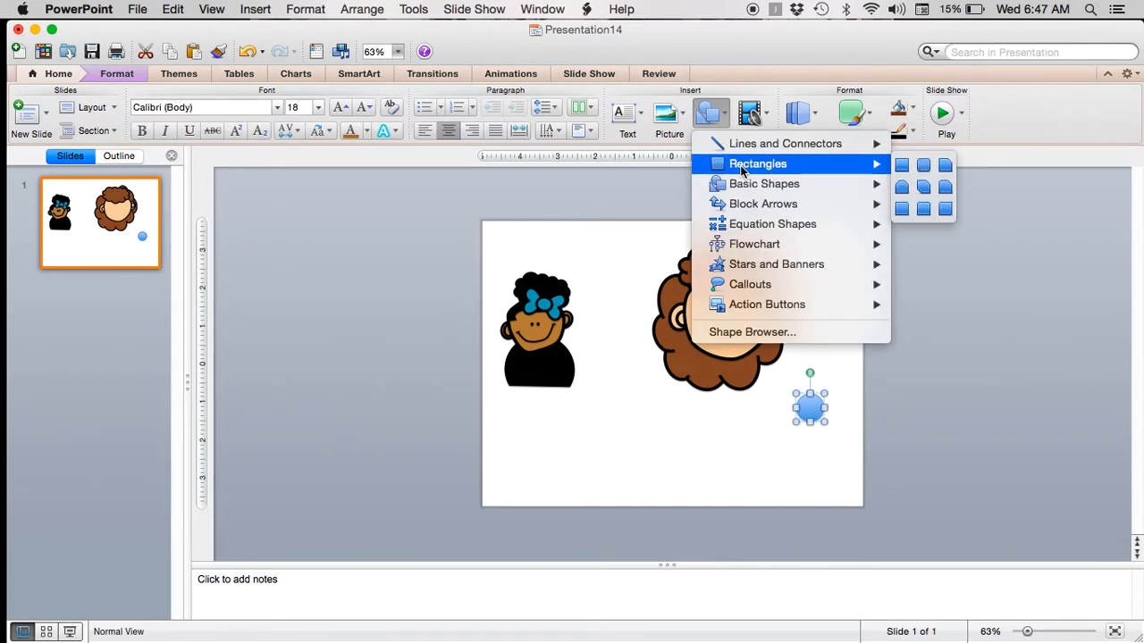
{"action": "mouse_move", "coordinate": [845, 195]}
{"action": "left_click", "coordinate": [923, 337]}
{"action": "left_click_drag", "start_coordinate": [755, 410], "coordinate": [786, 441]}
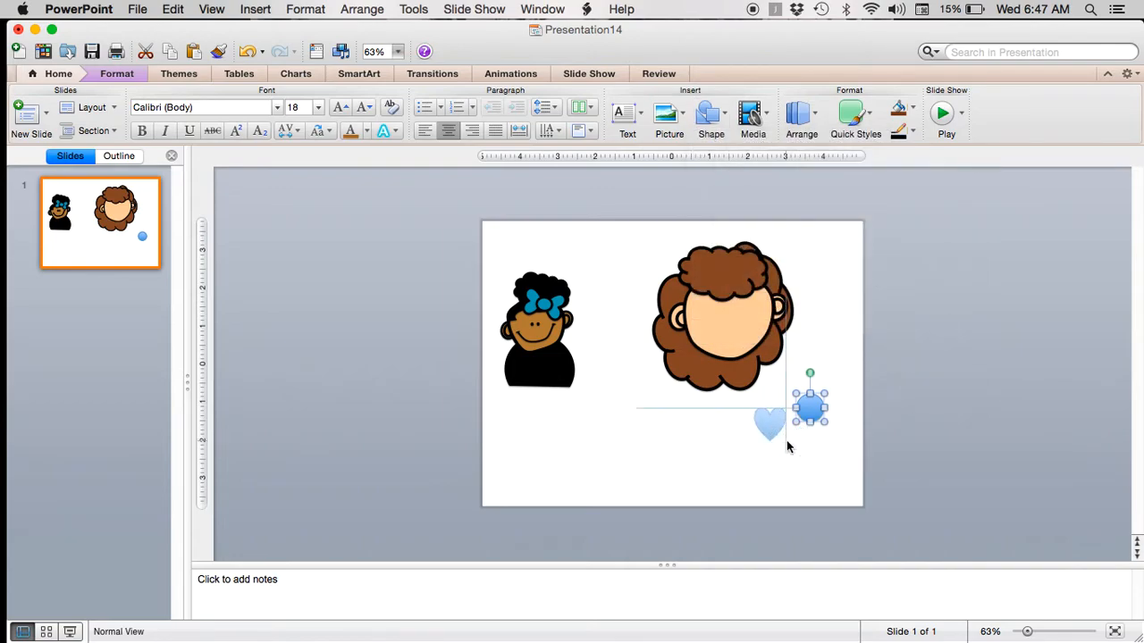
{"action": "left_click_drag", "start_coordinate": [774, 380], "coordinate": [823, 413]}
{"action": "key", "text": "super+d"}
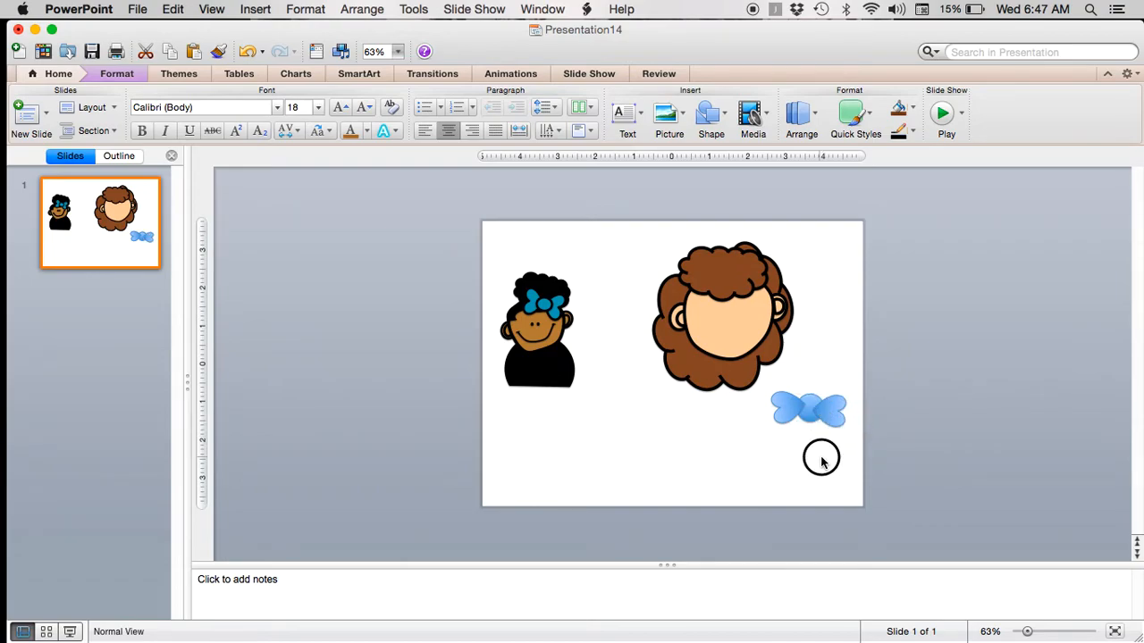
Select all three bow shapes and fill them with the standard red
{"action": "left_click", "coordinate": [855, 465]}
{"action": "left_click_drag", "start_coordinate": [890, 471], "coordinate": [738, 353]}
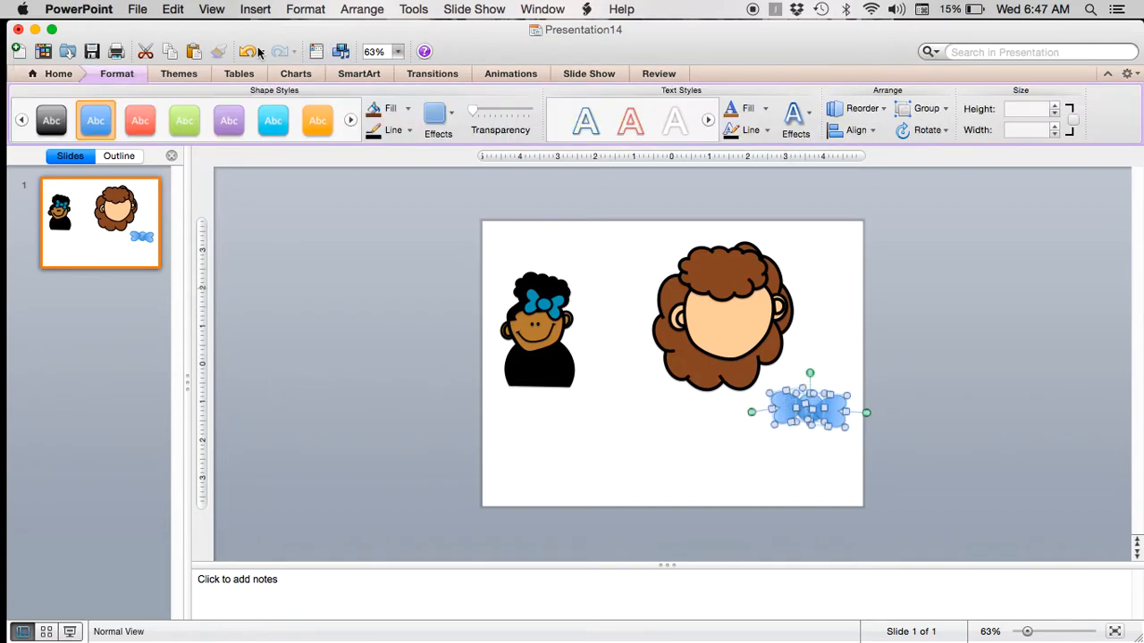
{"action": "left_click", "coordinate": [409, 108]}
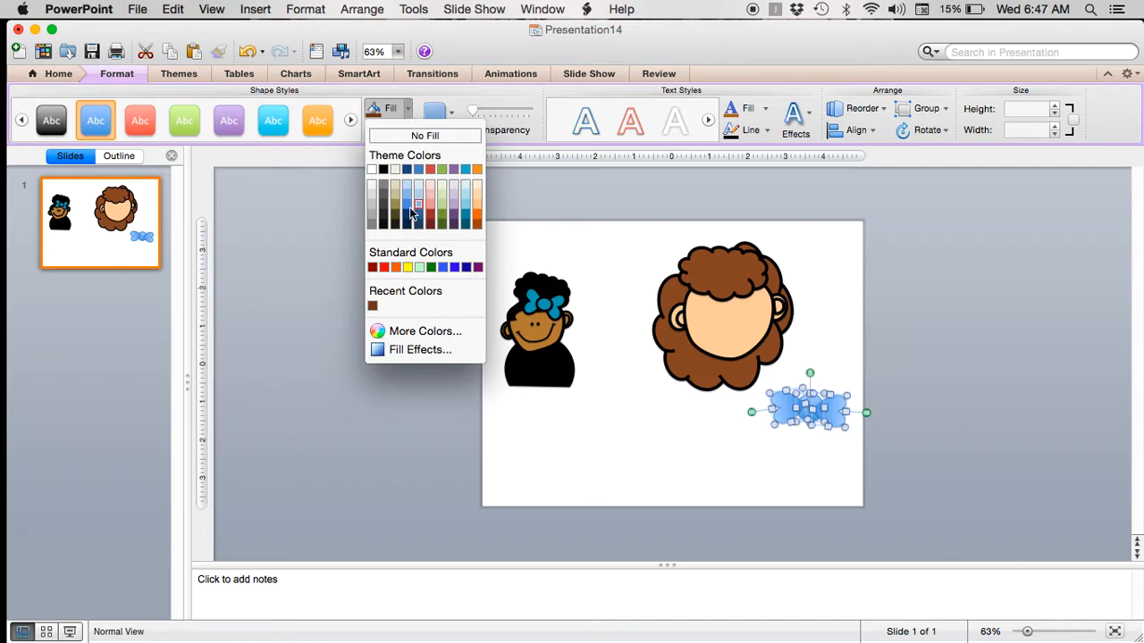
{"action": "left_click", "coordinate": [386, 268]}
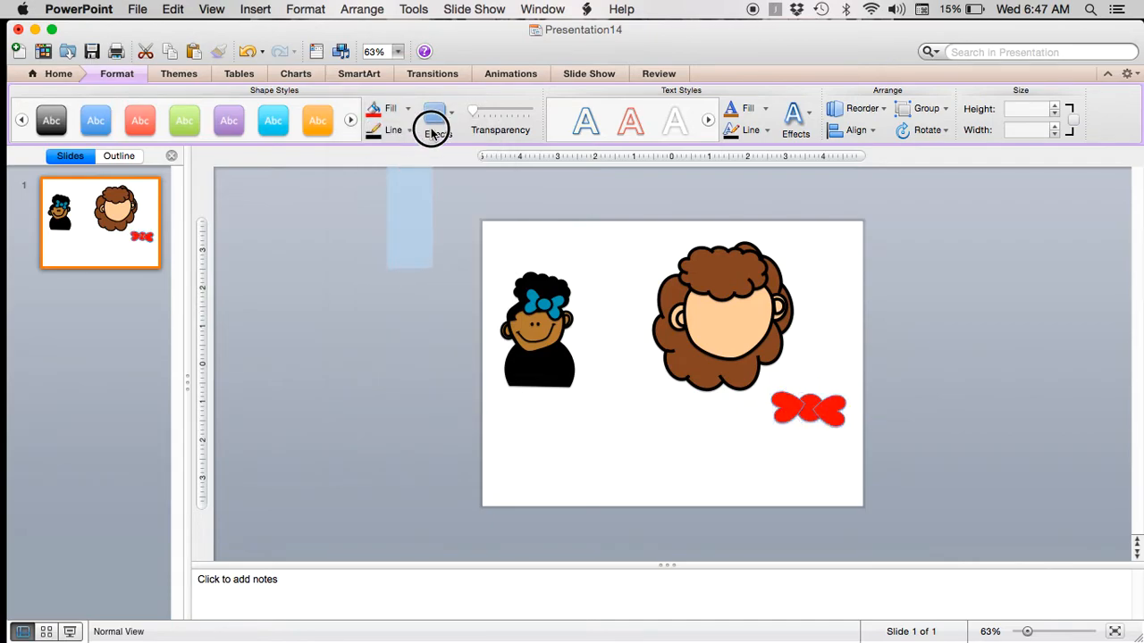
Give all the bow shapes a black outline with a heavier line weight
{"action": "left_click", "coordinate": [411, 130]}
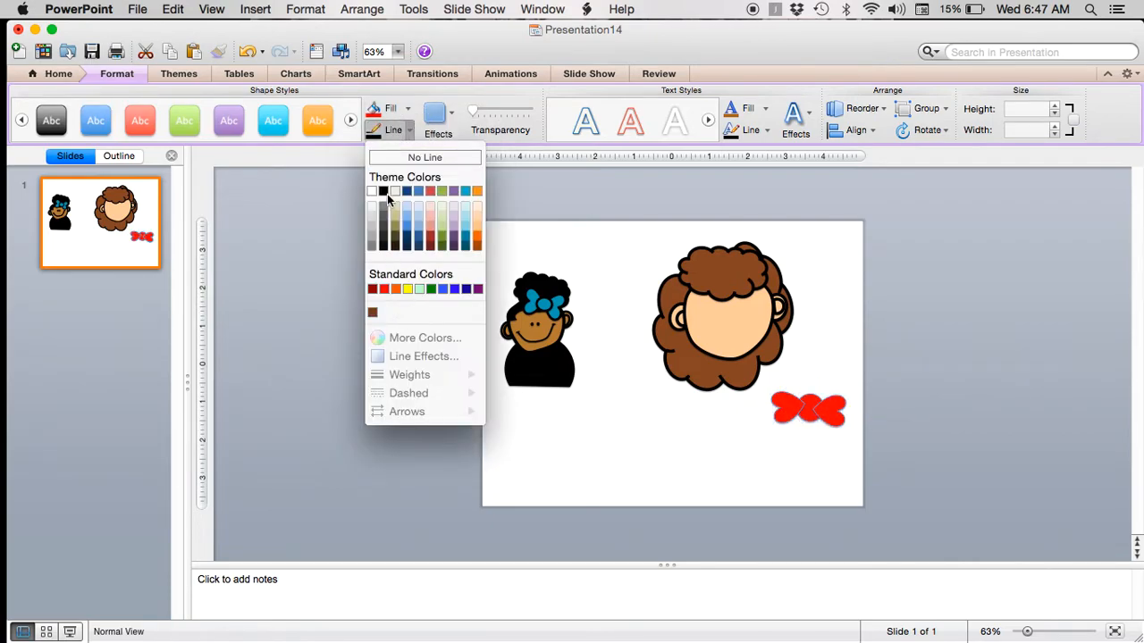
{"action": "left_click", "coordinate": [389, 201]}
{"action": "left_click", "coordinate": [409, 130]}
{"action": "left_click", "coordinate": [792, 444]}
{"action": "left_click_drag", "start_coordinate": [890, 453], "coordinate": [740, 375]}
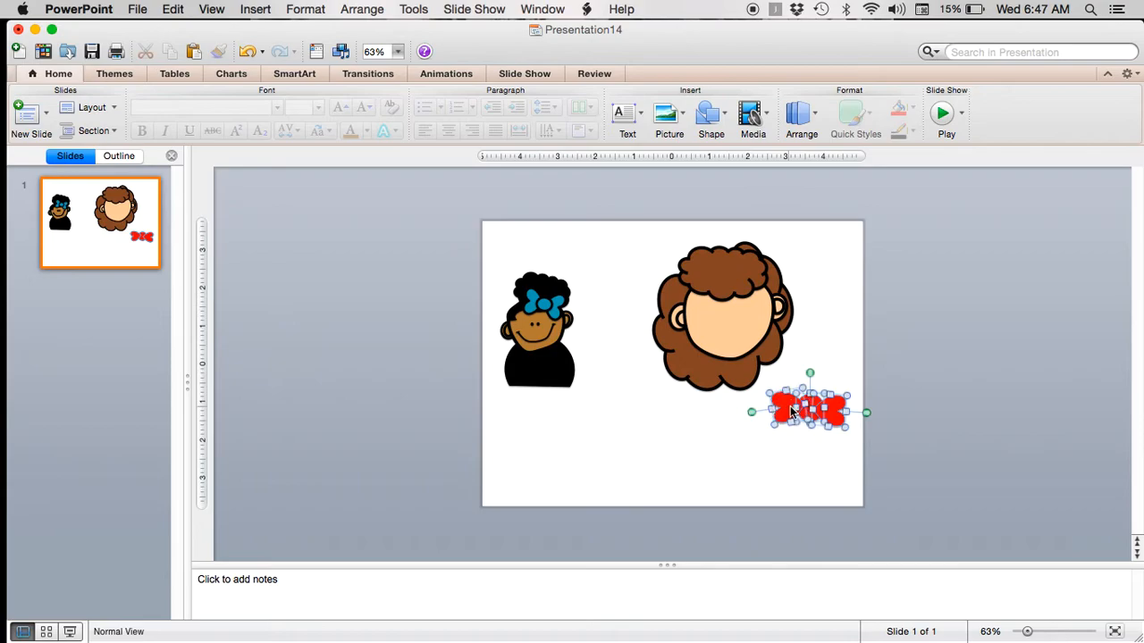
{"action": "left_click", "coordinate": [408, 130]}
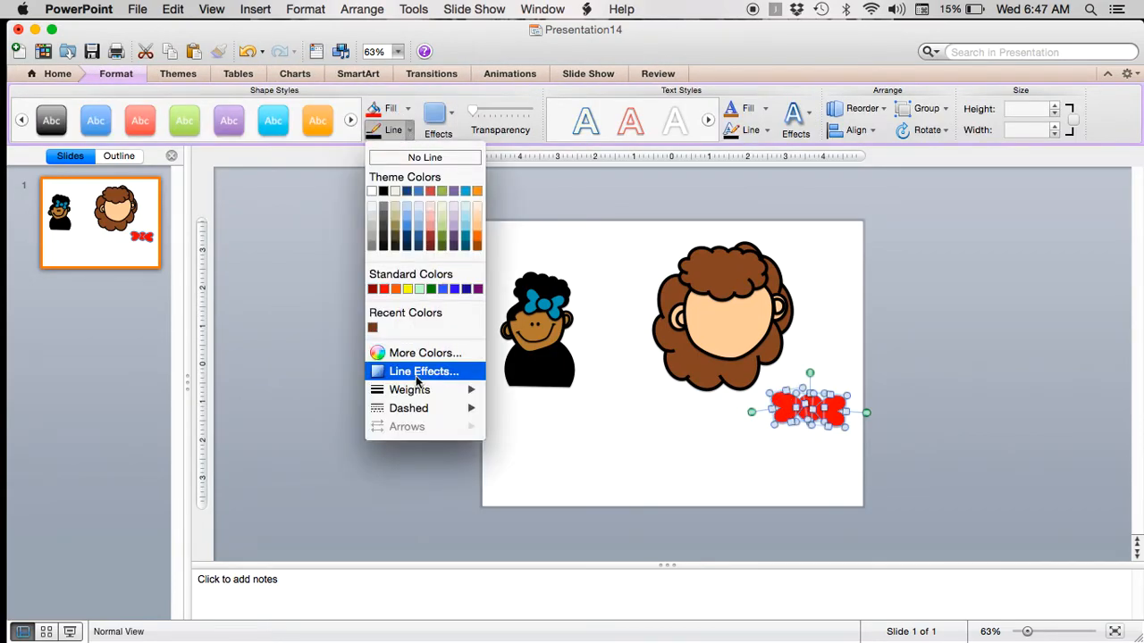
{"action": "mouse_move", "coordinate": [429, 389]}
{"action": "left_click", "coordinate": [549, 511]}
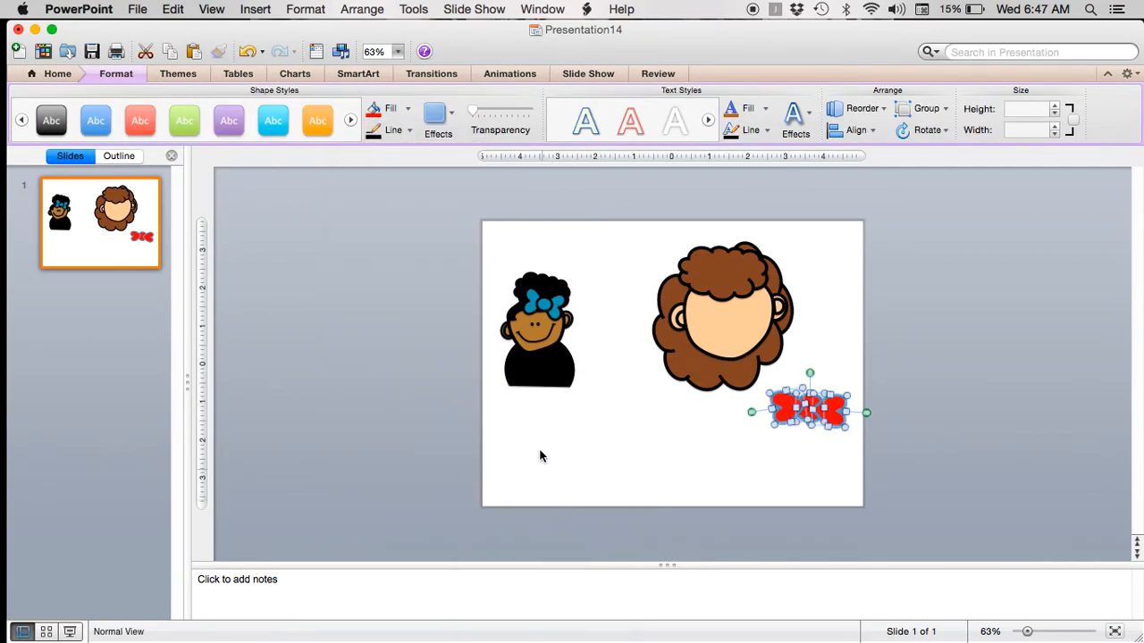
{"action": "left_click", "coordinate": [407, 422]}
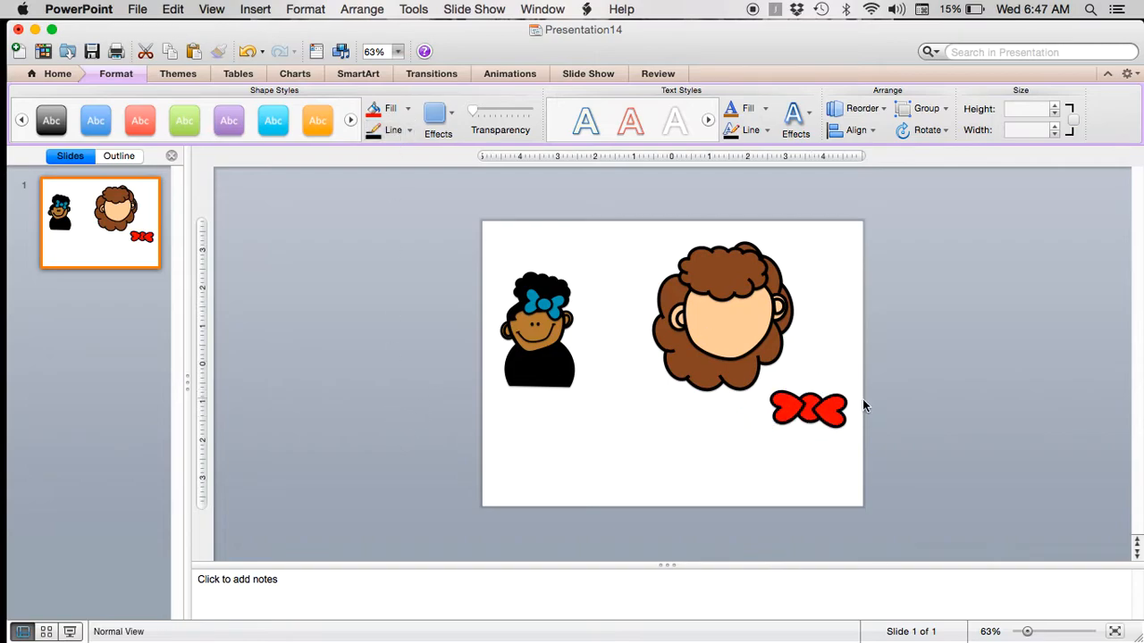
Bring the bow's center circle to the front of both hearts
{"action": "left_click", "coordinate": [812, 420]}
{"action": "right_click", "coordinate": [811, 413]}
{"action": "left_click", "coordinate": [841, 473]}
{"action": "left_click", "coordinate": [815, 471]}
{"action": "left_click", "coordinate": [808, 415]}
{"action": "right_click", "coordinate": [809, 417]}
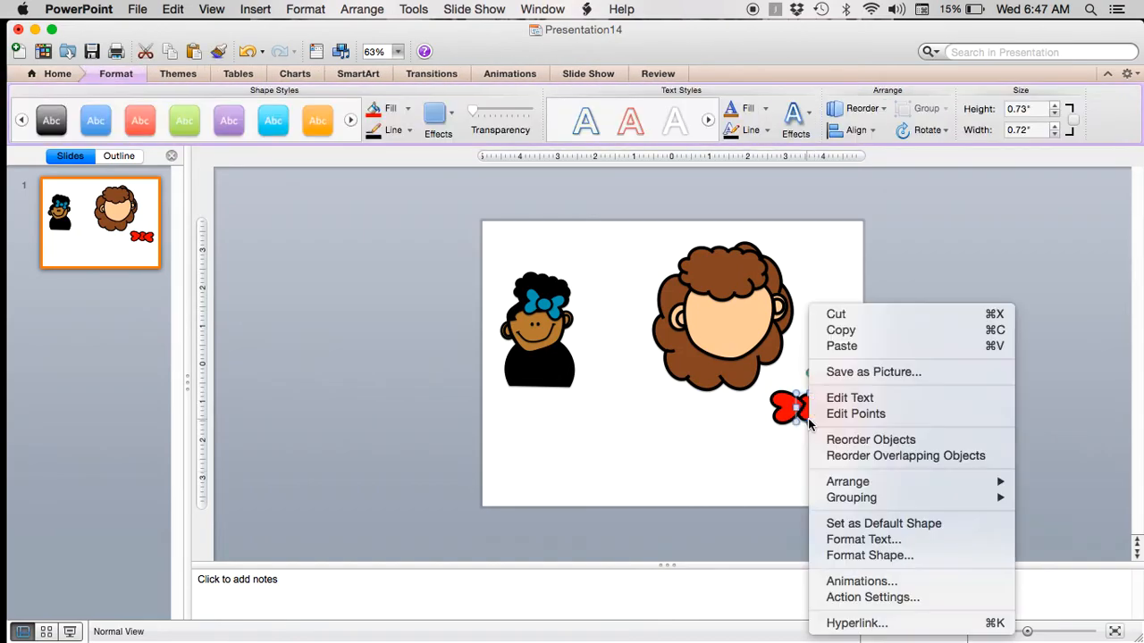
{"action": "mouse_move", "coordinate": [864, 483]}
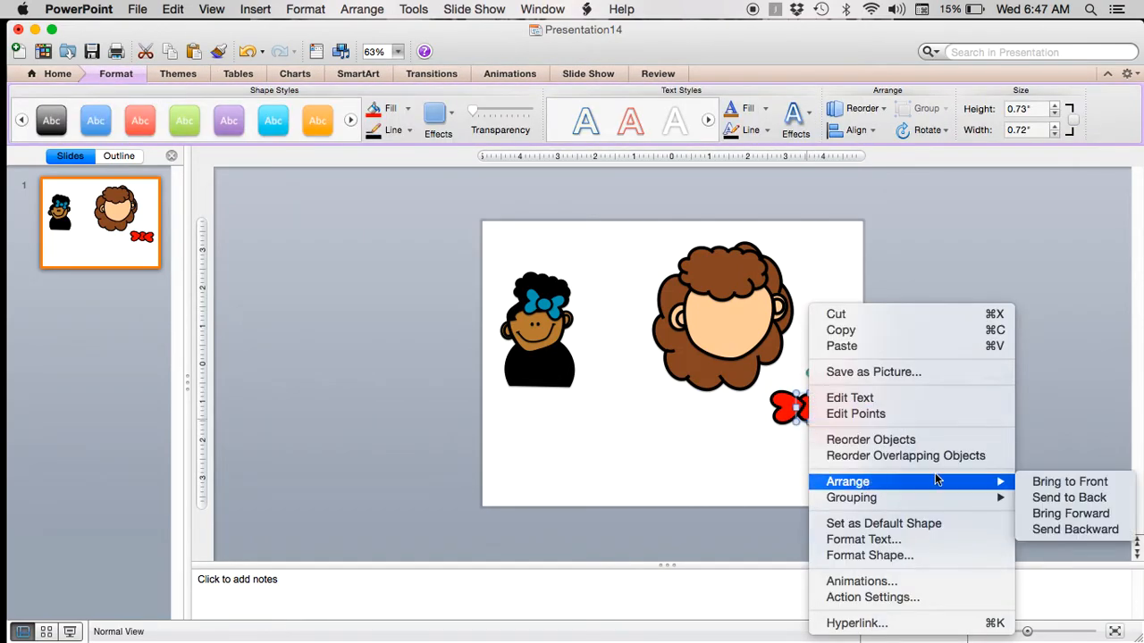
{"action": "left_click", "coordinate": [1065, 481]}
{"action": "left_click", "coordinate": [800, 461]}
Stretch the bow's left and right hearts taller so both loops extend beyond the center circle
{"action": "left_click", "coordinate": [785, 393]}
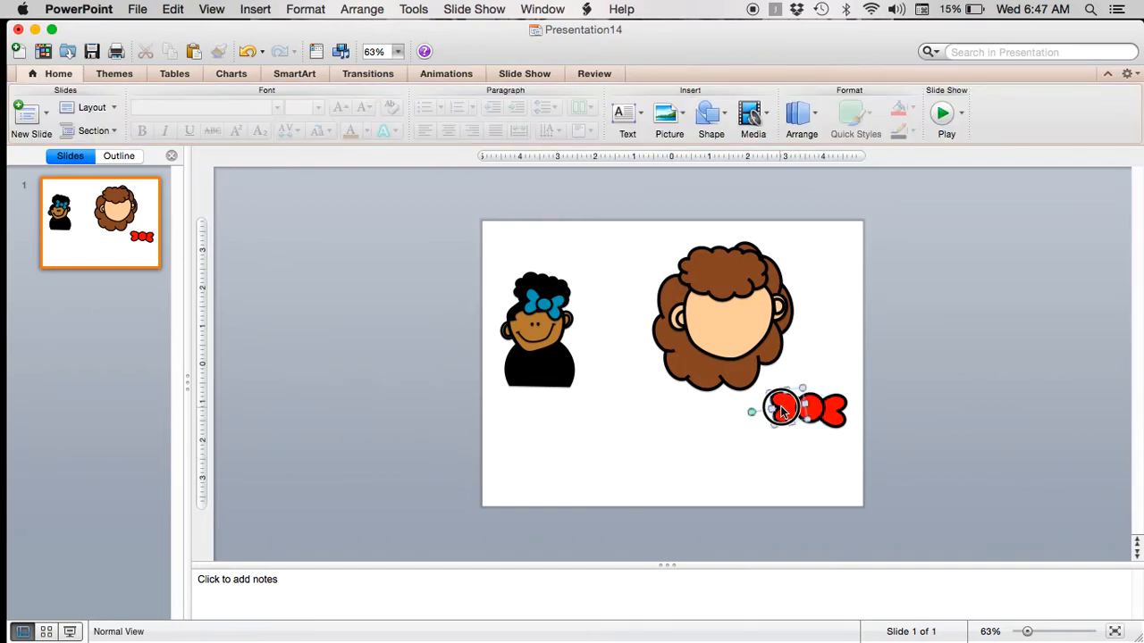
{"action": "left_click_drag", "start_coordinate": [785, 383], "coordinate": [785, 369]}
{"action": "left_click_drag", "start_coordinate": [785, 411], "coordinate": [750, 404]}
{"action": "left_click", "coordinate": [836, 411]}
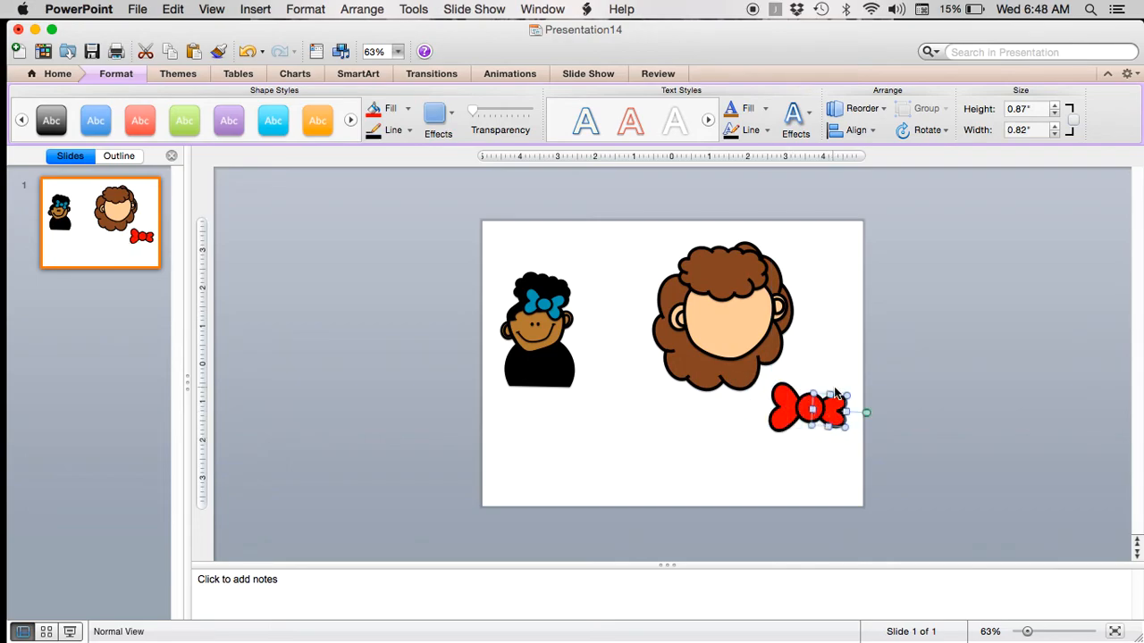
{"action": "left_click_drag", "start_coordinate": [830, 396], "coordinate": [830, 383]}
{"action": "mouse_move", "coordinate": [835, 431]}
{"action": "left_mouse_down"}
{"action": "mouse_move", "coordinate": [863, 403]}
{"action": "mouse_move", "coordinate": [828, 436]}
{"action": "left_mouse_up"}
{"action": "left_click", "coordinate": [838, 457]}
{"action": "left_click", "coordinate": [841, 417]}
{"action": "left_click", "coordinate": [827, 463]}
Group the circle and both hearts into one bow and rotate it clockwise to a diagonal tilt
{"action": "left_click_drag", "start_coordinate": [899, 468], "coordinate": [719, 355]}
{"action": "left_click", "coordinate": [759, 462]}
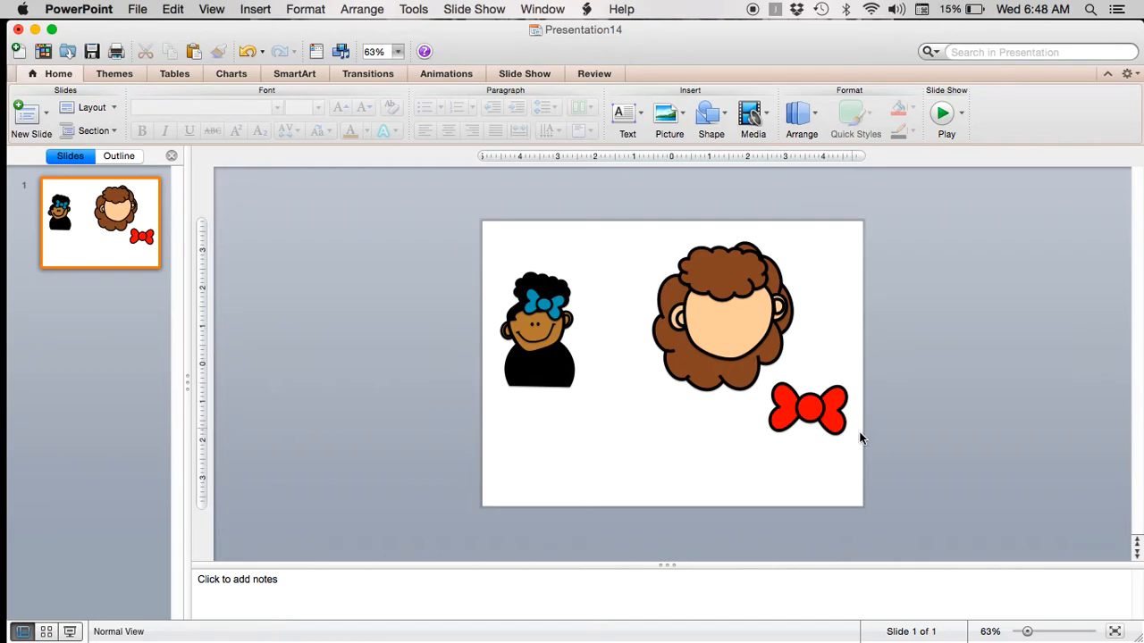
{"action": "left_click_drag", "start_coordinate": [892, 474], "coordinate": [747, 369]}
{"action": "right_click", "coordinate": [811, 393]}
{"action": "mouse_move", "coordinate": [885, 530]}
{"action": "left_click", "coordinate": [790, 519]}
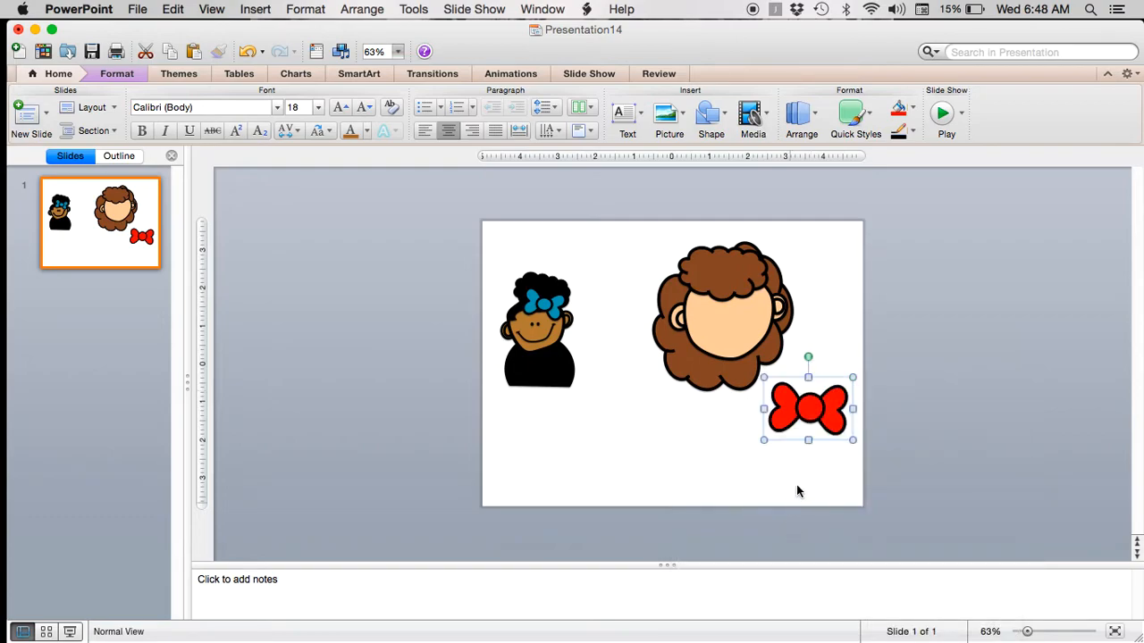
{"action": "left_click_drag", "start_coordinate": [813, 353], "coordinate": [876, 347]}
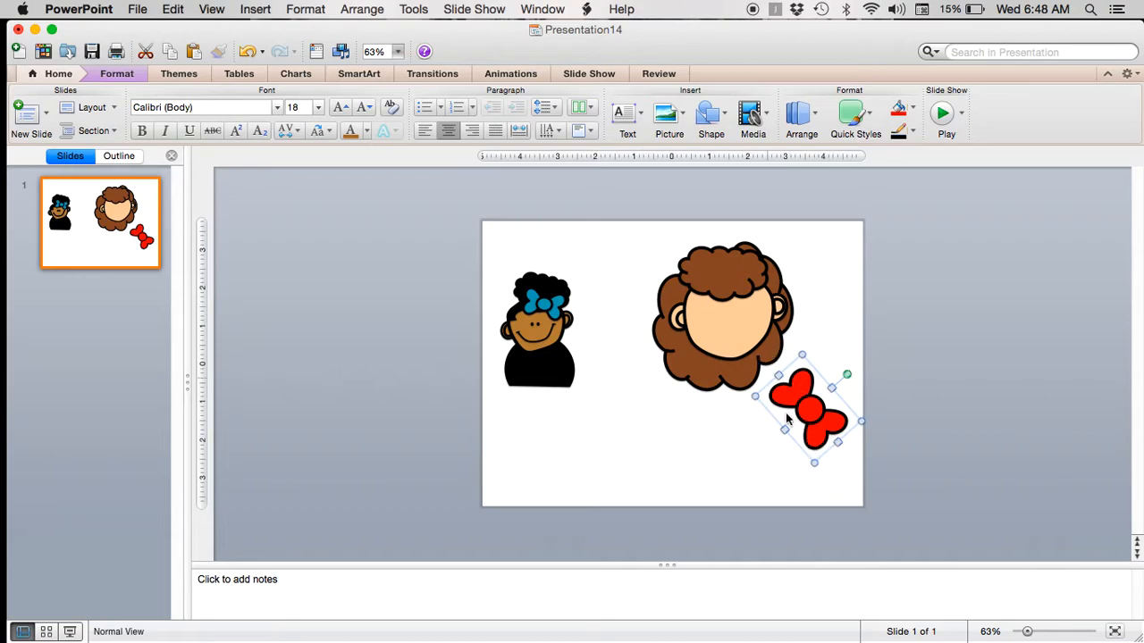
Resize and rotate the red bow to a slight tilt and place it on the upper-left side of the girl's hair
{"action": "left_click_drag", "start_coordinate": [815, 465], "coordinate": [806, 438]}
{"action": "left_click_drag", "start_coordinate": [847, 362], "coordinate": [818, 354]}
{"action": "left_click_drag", "start_coordinate": [819, 416], "coordinate": [702, 272]}
{"action": "left_click_drag", "start_coordinate": [708, 228], "coordinate": [676, 231]}
{"action": "left_click_drag", "start_coordinate": [702, 281], "coordinate": [705, 287]}
{"action": "left_click", "coordinate": [813, 494]}
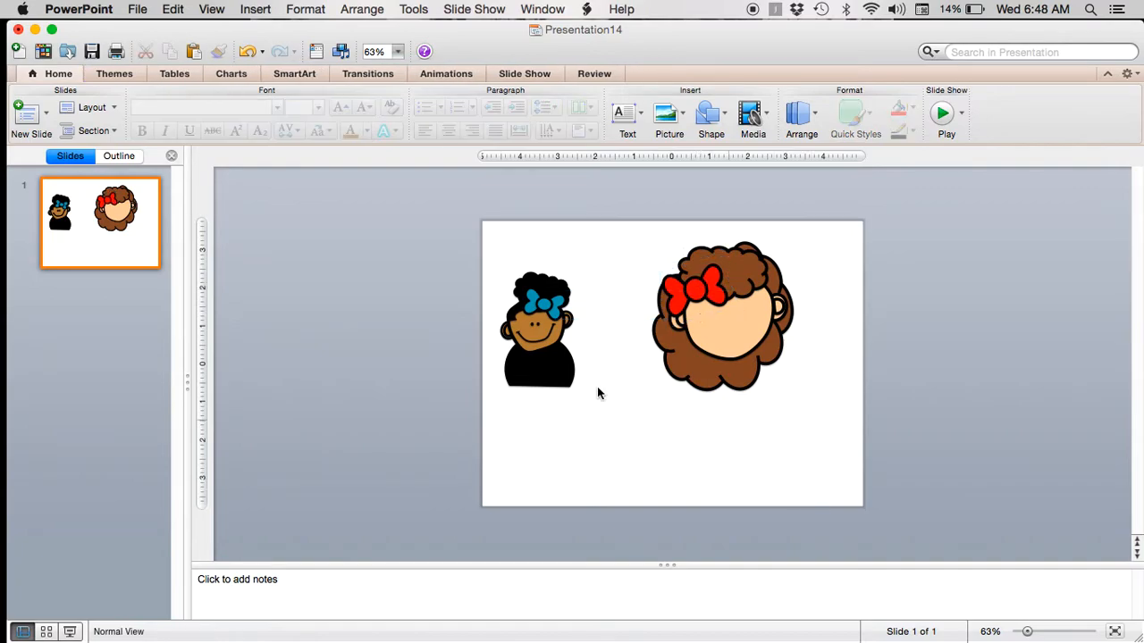
Draw a small oval about 0.14" wide and 0.11" high and place it on the face below the bow as an eye
{"action": "left_click", "coordinate": [721, 120]}
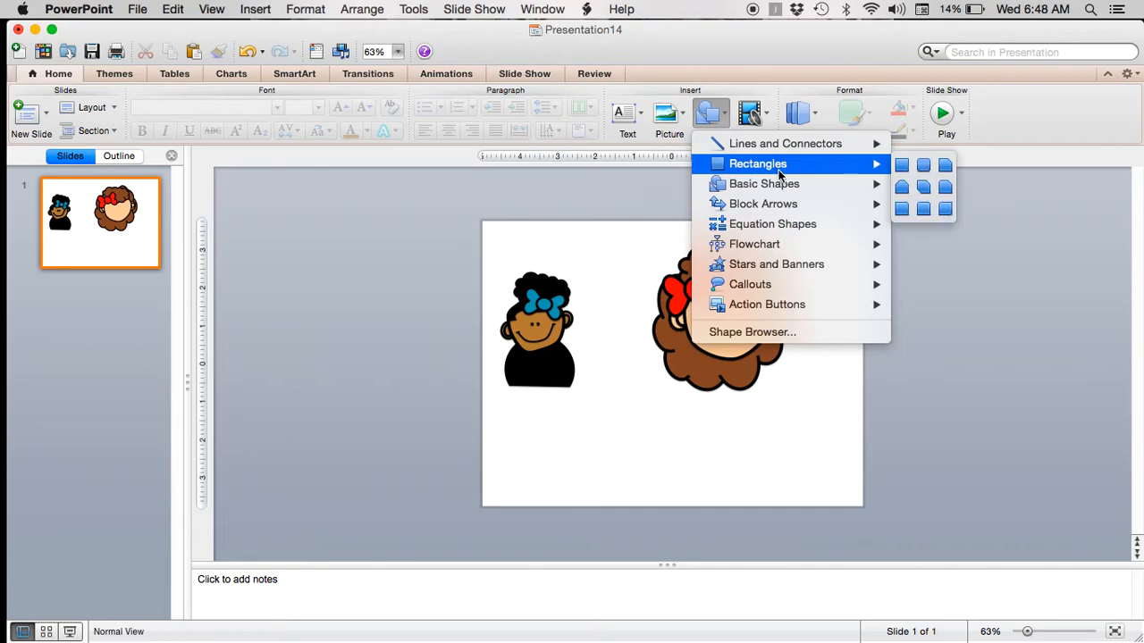
{"action": "mouse_move", "coordinate": [786, 185]}
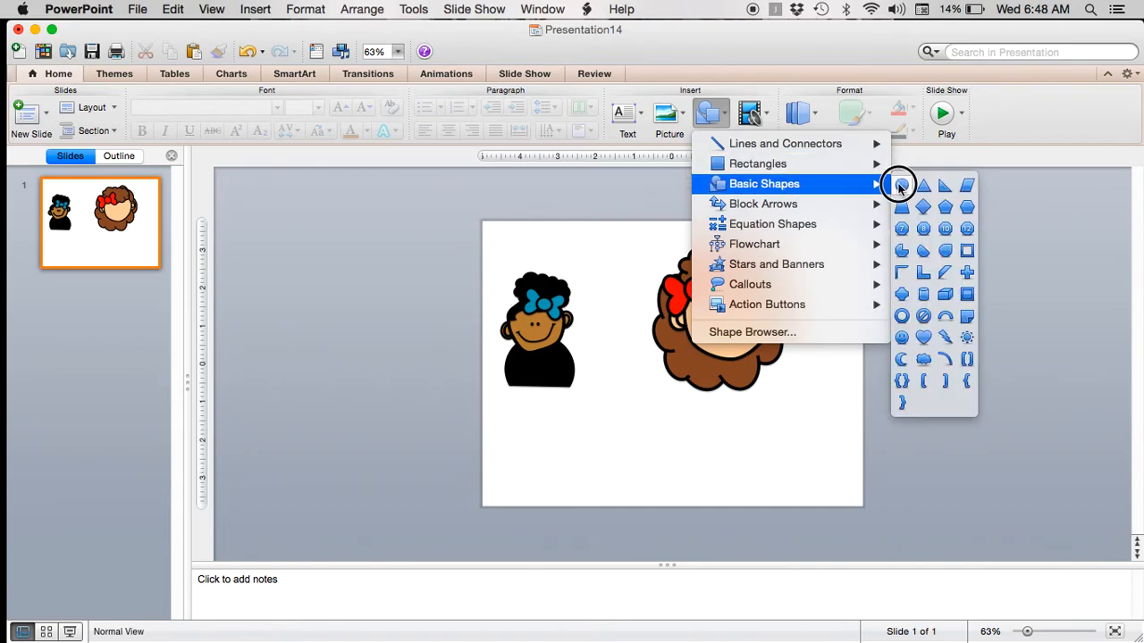
{"action": "left_click", "coordinate": [901, 186]}
{"action": "left_click_drag", "start_coordinate": [737, 408], "coordinate": [743, 416]}
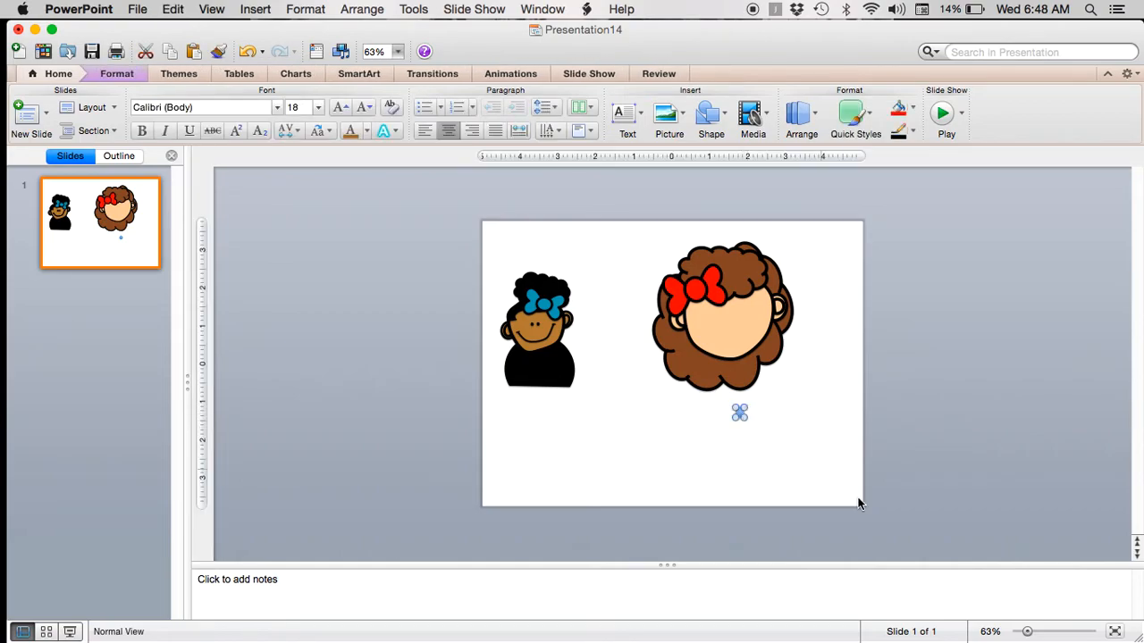
{"action": "left_click", "coordinate": [1059, 632]}
{"action": "scroll", "coordinate": [729, 344], "scroll_direction": "up", "scroll_amount": 2}
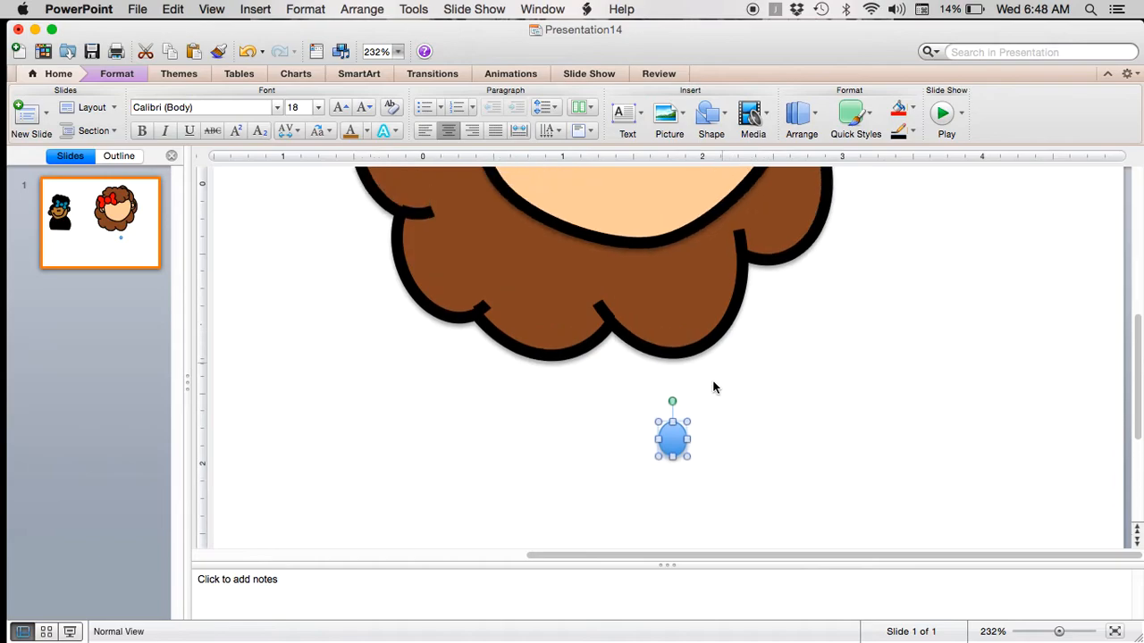
{"action": "left_click_drag", "start_coordinate": [685, 434], "coordinate": [640, 212]}
{"action": "scroll", "coordinate": [640, 212], "scroll_direction": "up", "scroll_amount": 3}
{"action": "left_click_drag", "start_coordinate": [645, 435], "coordinate": [596, 272]}
Fill the eye oval with black
{"action": "double_click", "coordinate": [588, 264]}
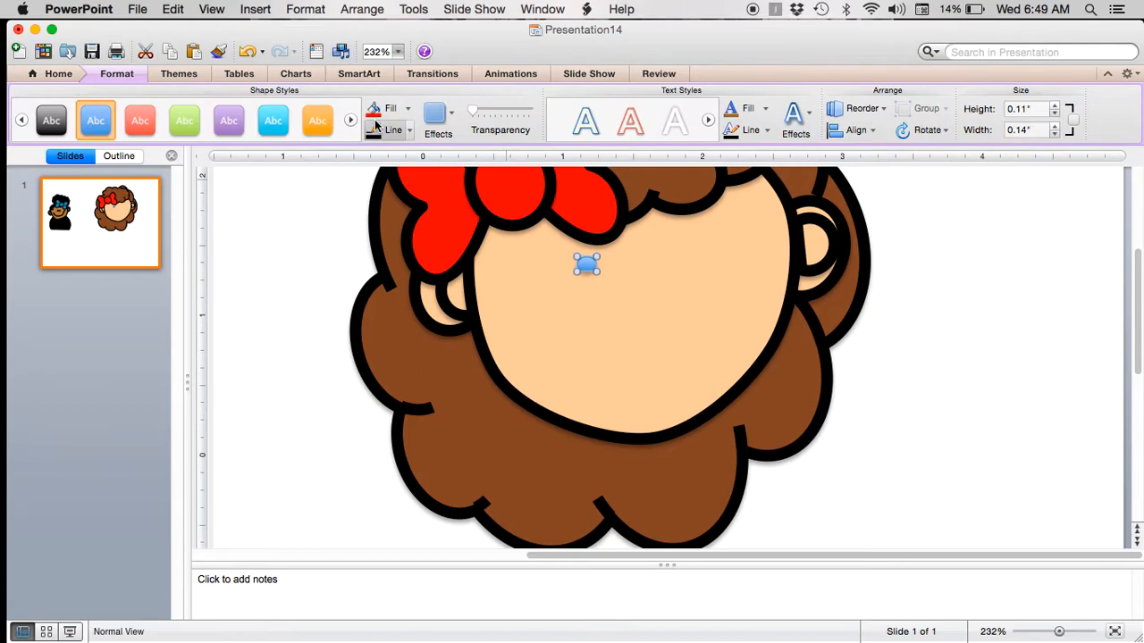
{"action": "left_click", "coordinate": [395, 108]}
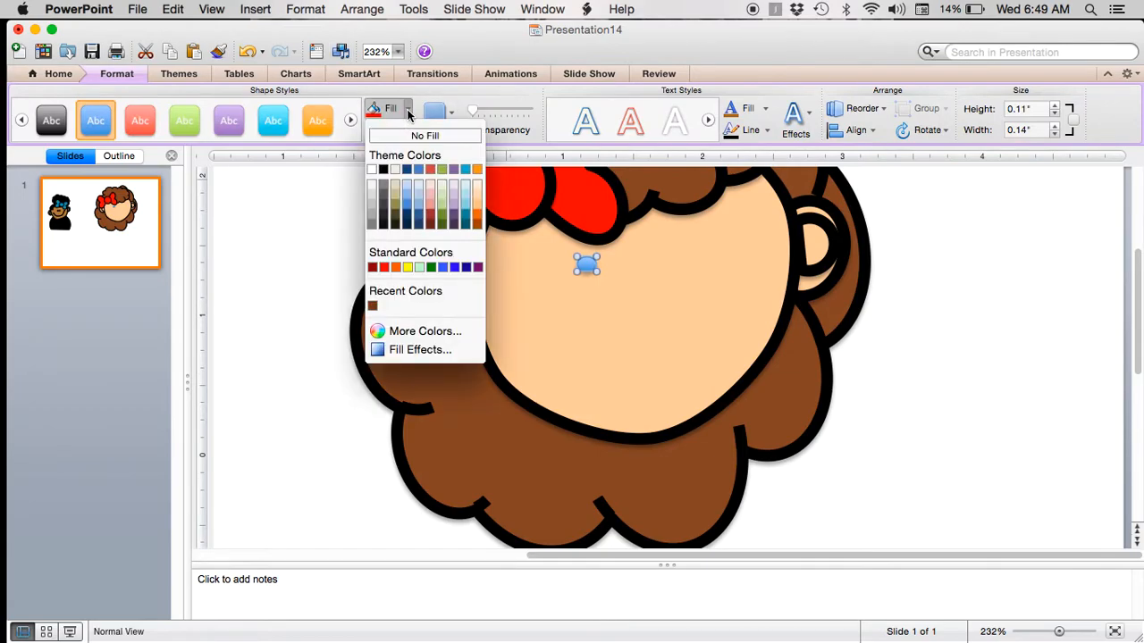
{"action": "left_click", "coordinate": [385, 176]}
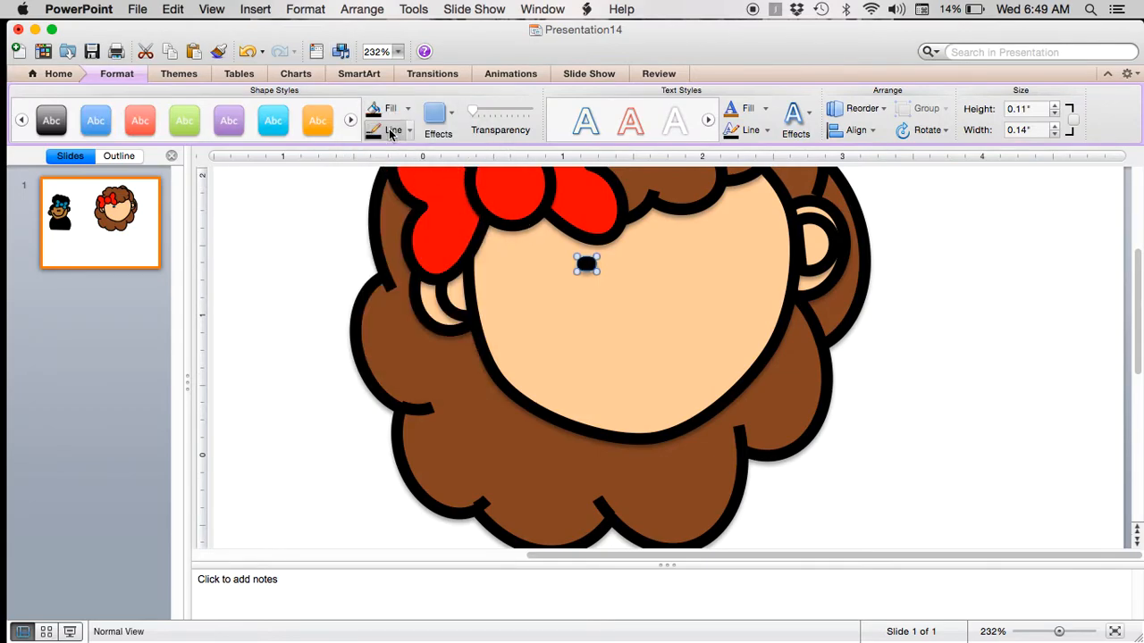
Duplicate the black eye and arrange the two eyes level and close together near the middle of the face
{"action": "key", "text": "super+d"}
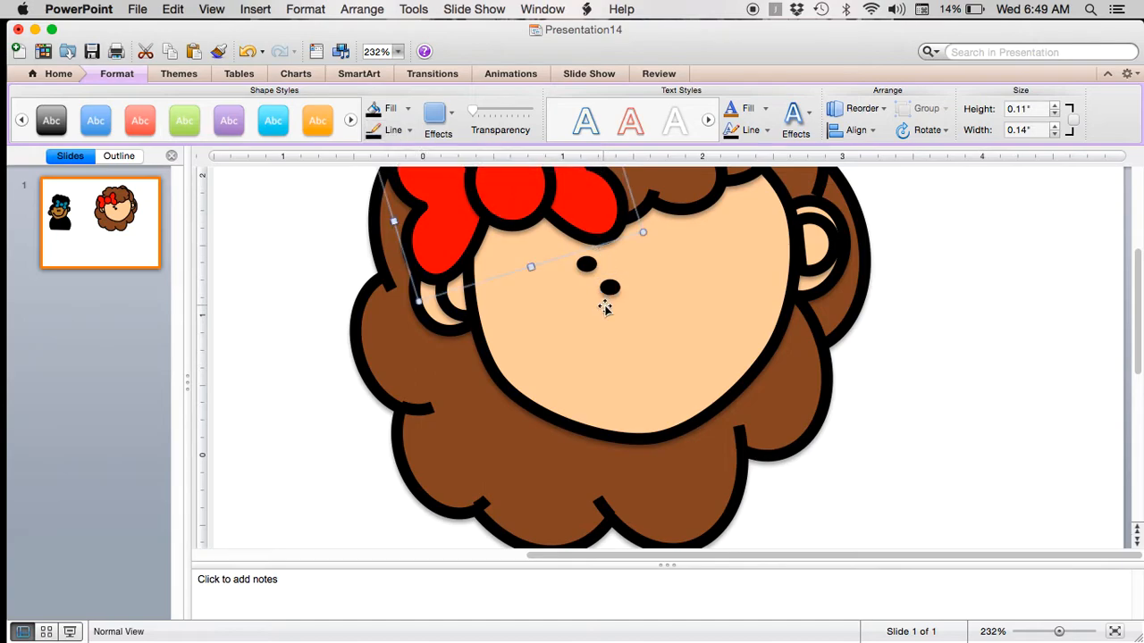
{"action": "left_click_drag", "start_coordinate": [611, 287], "coordinate": [662, 264]}
{"action": "left_click", "coordinate": [730, 278]}
{"action": "mouse_move", "coordinate": [588, 264]}
{"action": "left_mouse_down"}
{"action": "mouse_move", "coordinate": [605, 271]}
{"action": "mouse_move", "coordinate": [597, 266]}
{"action": "left_mouse_up"}
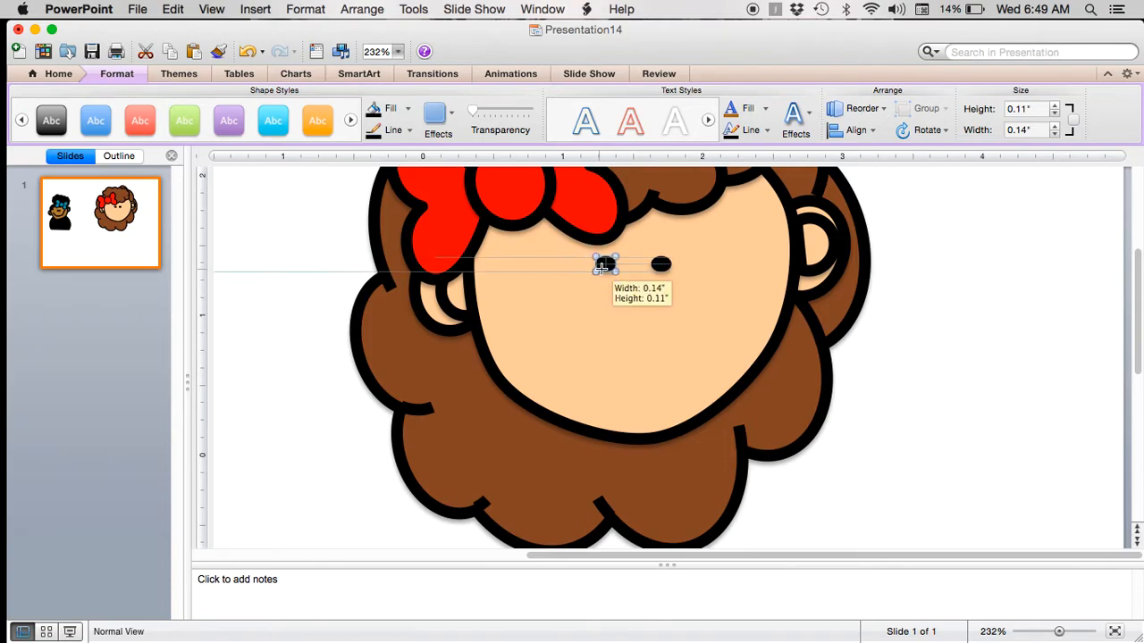
{"action": "left_click", "coordinate": [659, 265]}
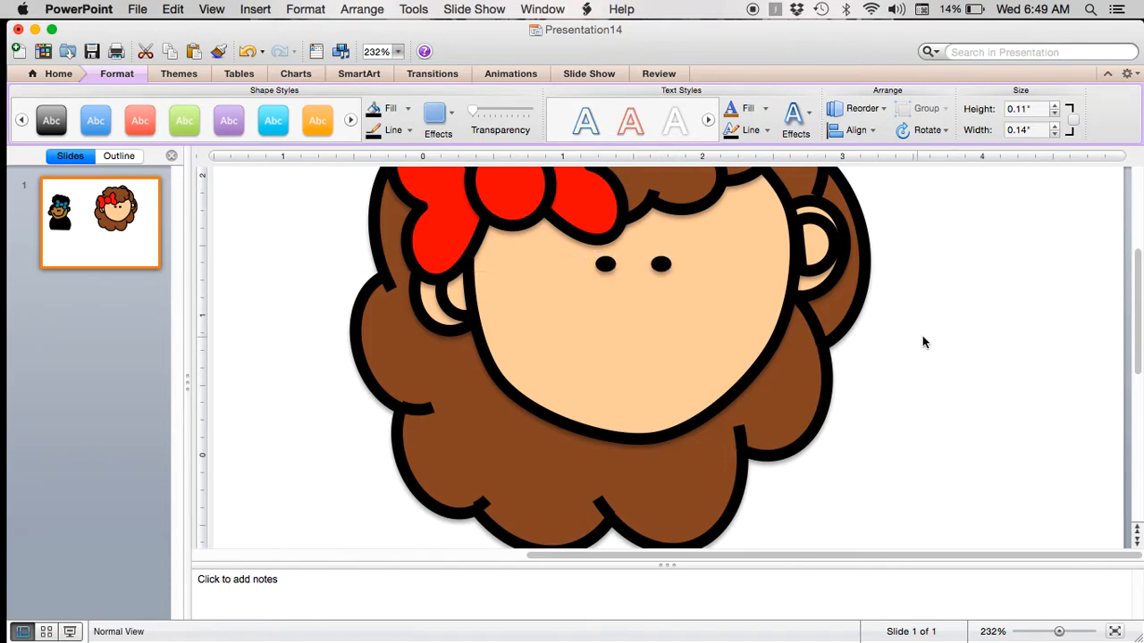
{"action": "left_click", "coordinate": [1046, 307]}
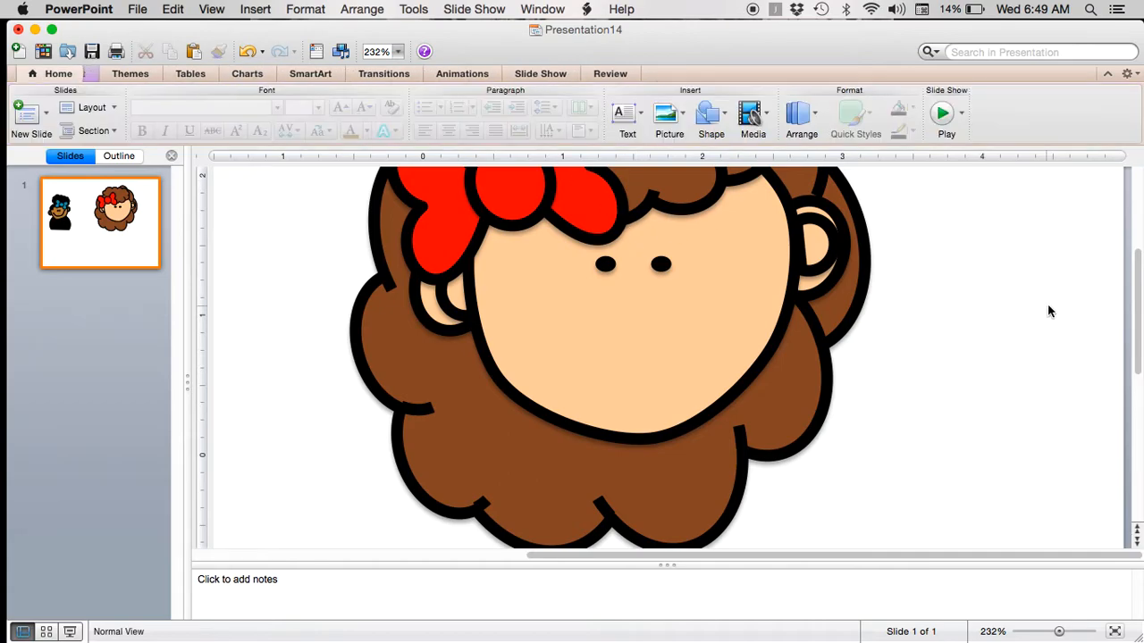
{"action": "left_click", "coordinate": [719, 123]}
{"action": "mouse_move", "coordinate": [738, 148]}
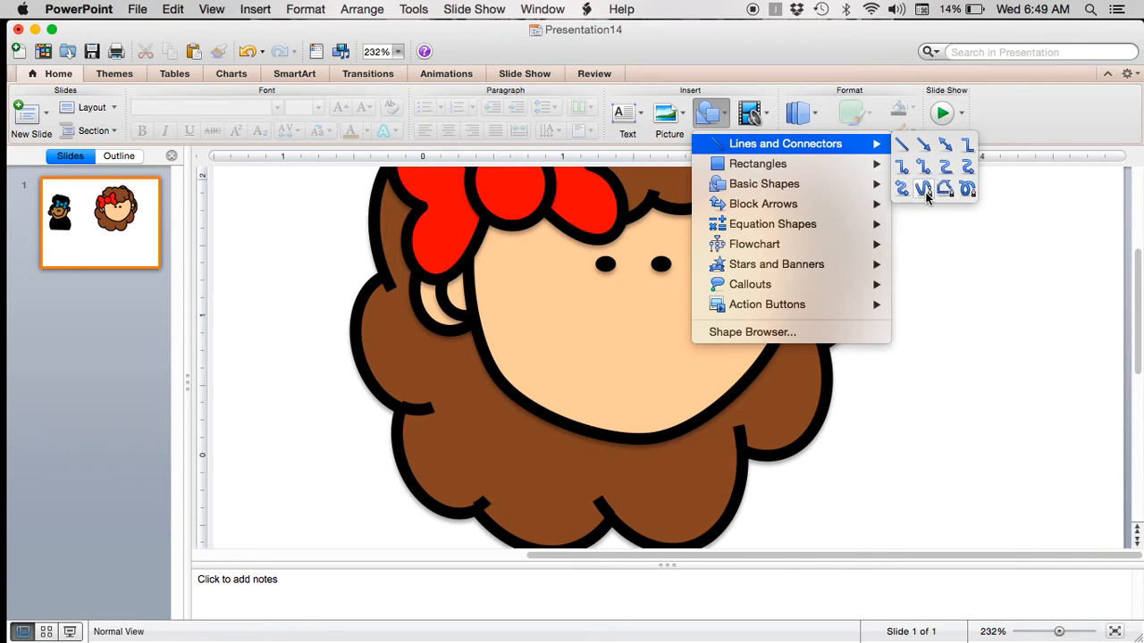
{"action": "left_click", "coordinate": [925, 191]}
{"action": "left_click", "coordinate": [712, 112]}
{"action": "mouse_move", "coordinate": [751, 168]}
{"action": "left_click", "coordinate": [925, 191]}
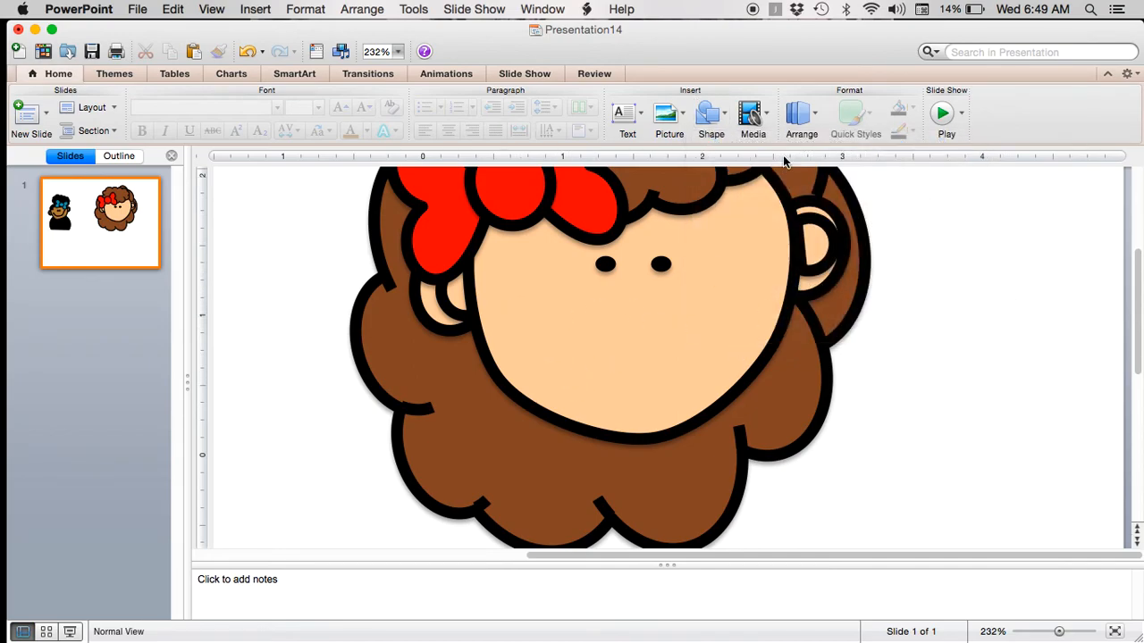
{"action": "left_click", "coordinate": [795, 128]}
{"action": "left_click", "coordinate": [810, 113]}
Draw a wide curved smile about 1.81" wide and 0.9" high across the lower face with the Curve tool
{"action": "left_click", "coordinate": [699, 115]}
{"action": "mouse_move", "coordinate": [753, 150]}
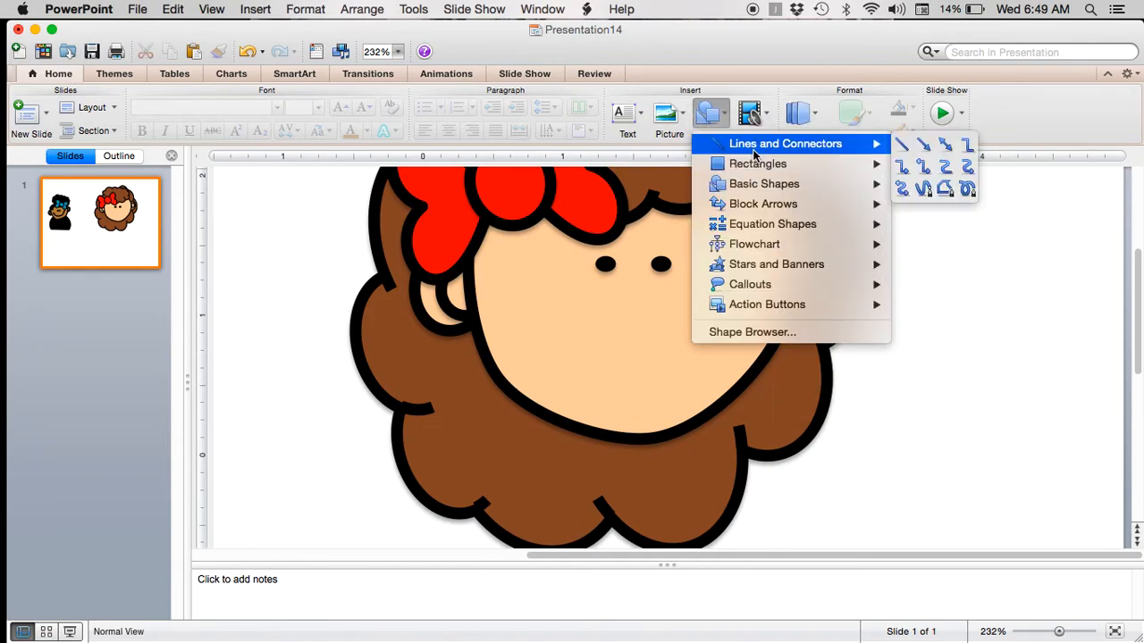
{"action": "left_click", "coordinate": [924, 189]}
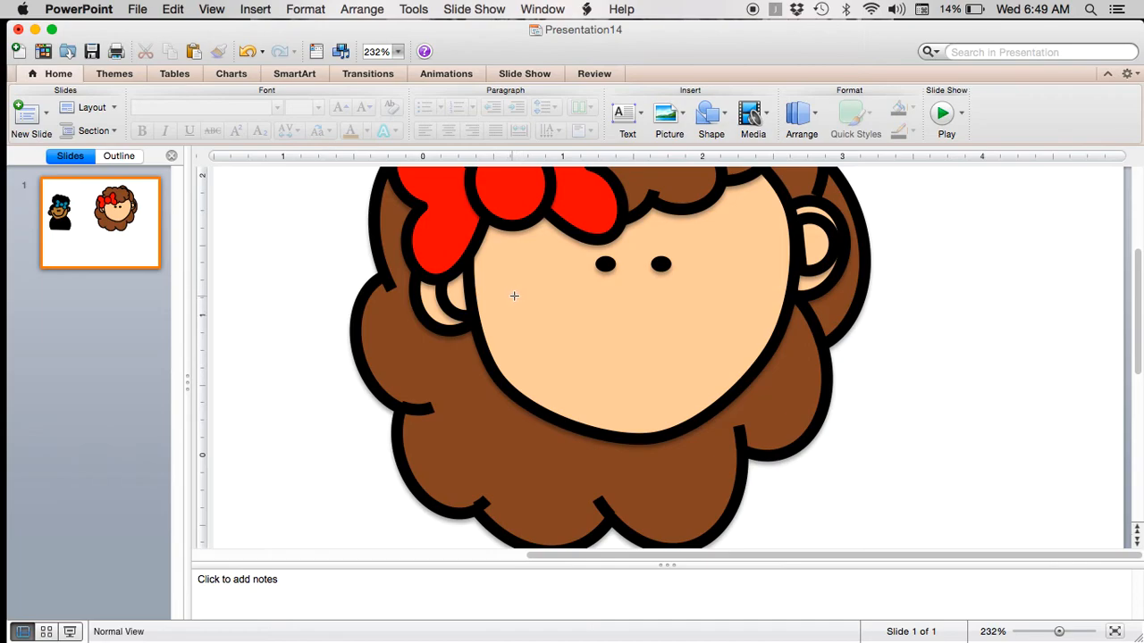
{"action": "left_click_drag", "start_coordinate": [533, 344], "coordinate": [566, 368]}
{"action": "left_click", "coordinate": [576, 380]}
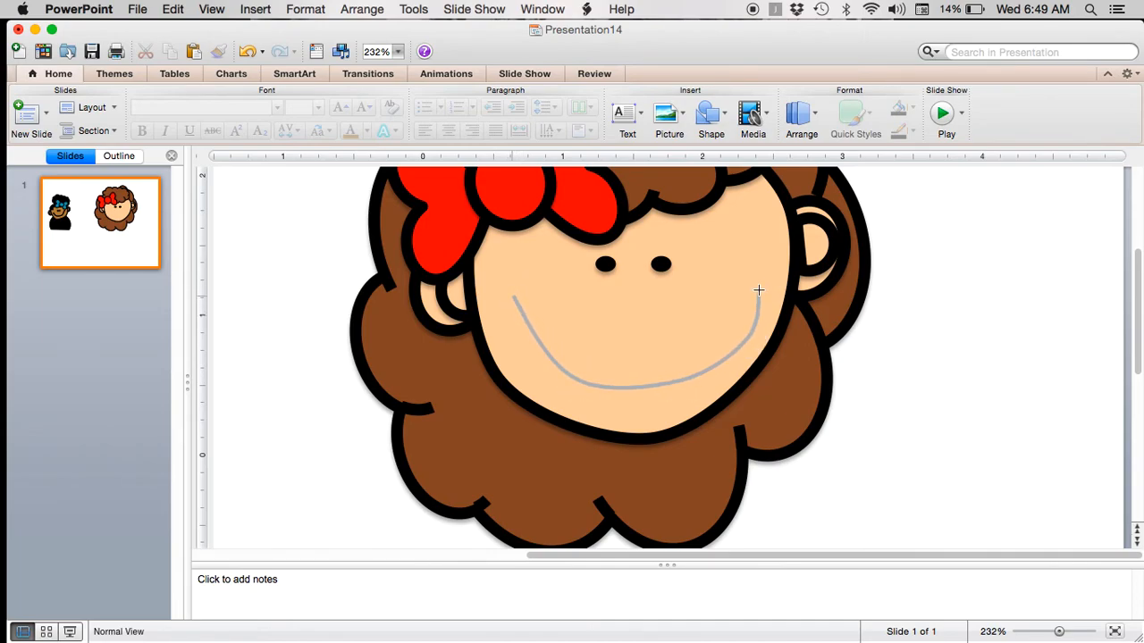
{"action": "double_click", "coordinate": [765, 261]}
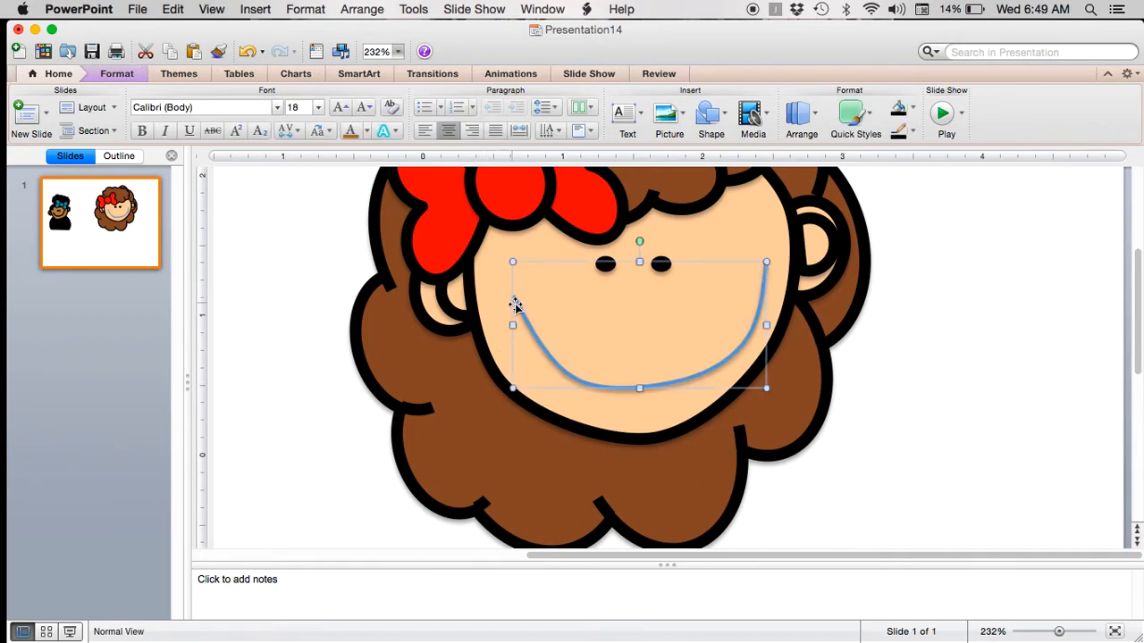
Make the smile line black and narrow it slightly from its right side
{"action": "double_click", "coordinate": [533, 335]}
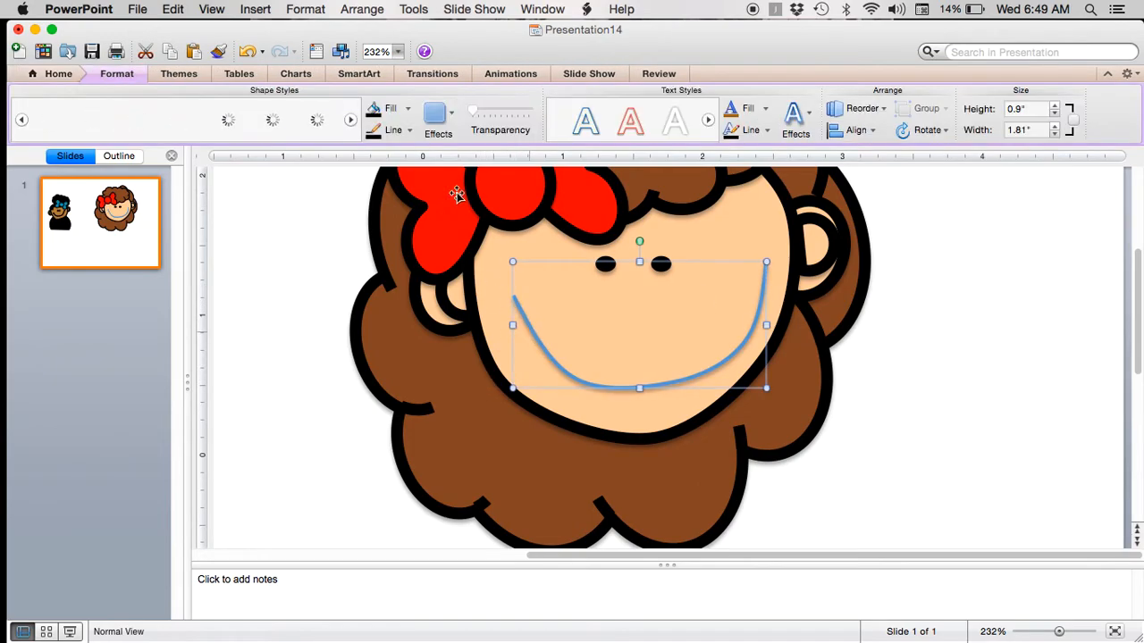
{"action": "left_click", "coordinate": [387, 130]}
{"action": "left_click_drag", "start_coordinate": [767, 325], "coordinate": [746, 324]}
{"action": "left_click", "coordinate": [962, 393]}
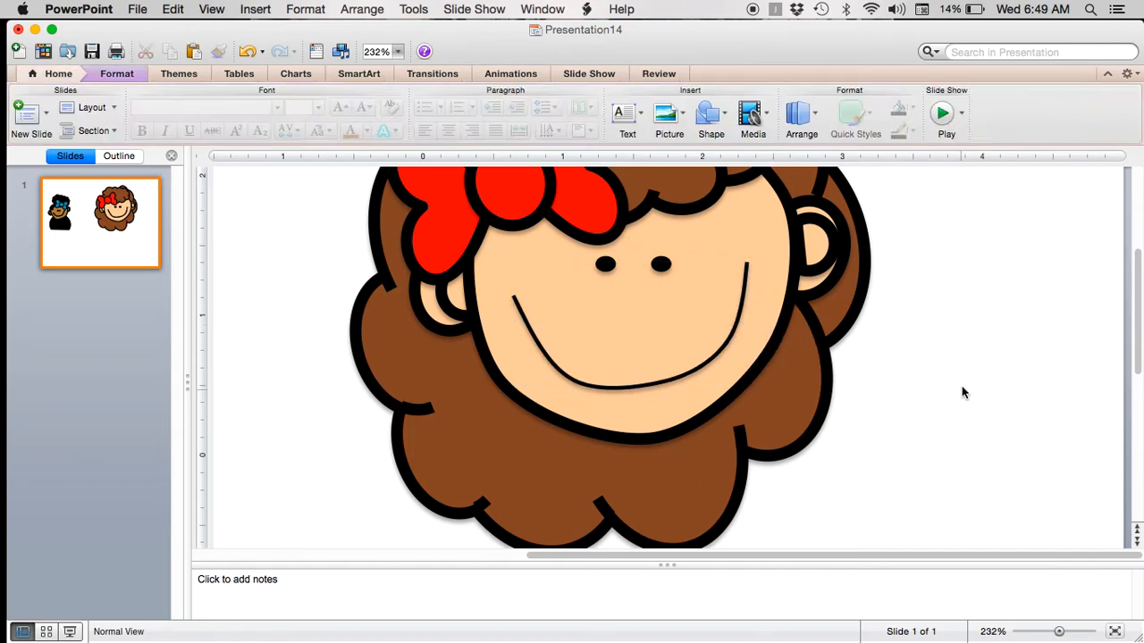
Draw a short horizontal line about 0.13" wide across the right end of the smile as a mouth corner
{"action": "left_click", "coordinate": [708, 115]}
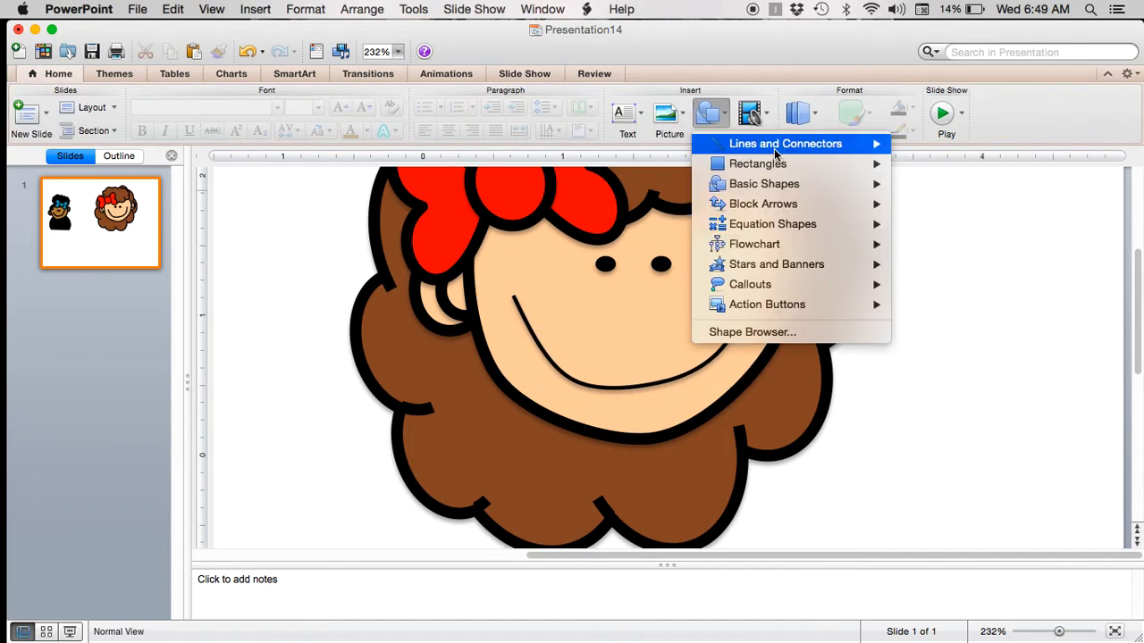
{"action": "mouse_move", "coordinate": [777, 152]}
{"action": "left_click", "coordinate": [901, 146]}
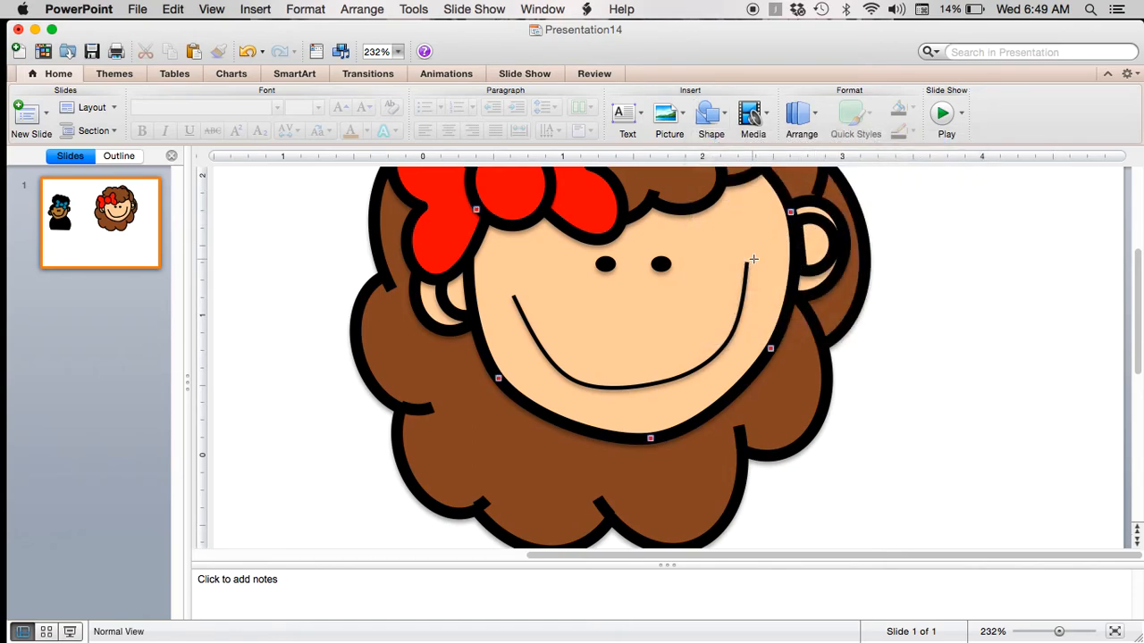
{"action": "left_click_drag", "start_coordinate": [735, 263], "coordinate": [756, 263]}
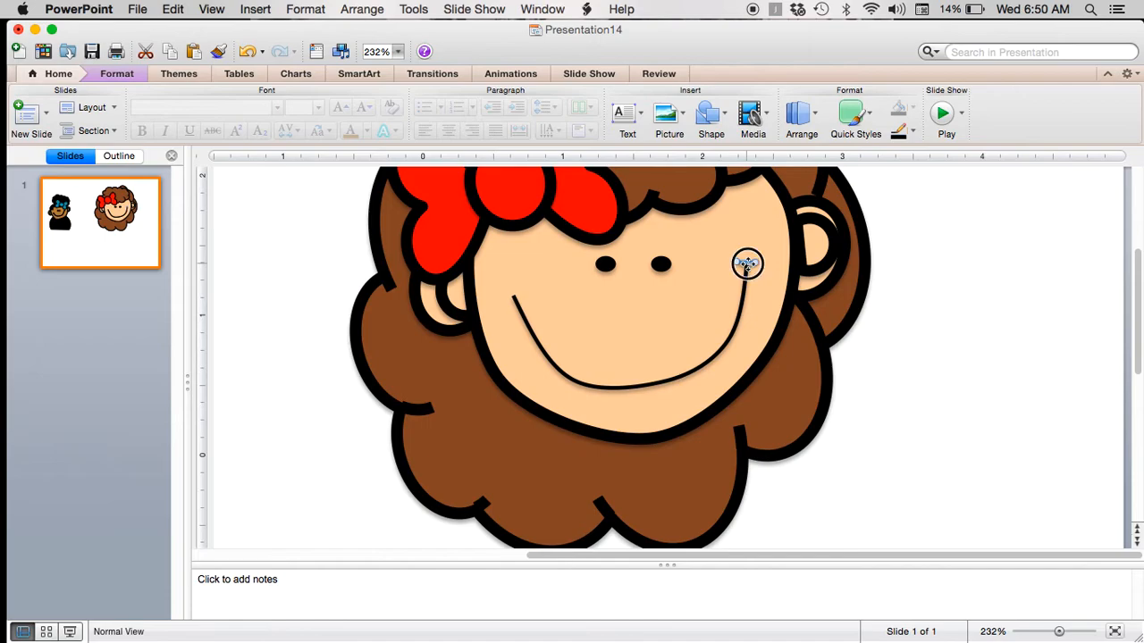
Duplicate the mouth-corner line and center the copy over the left end of the smile
{"action": "key", "text": "super+d"}
{"action": "left_click_drag", "start_coordinate": [769, 285], "coordinate": [514, 298]}
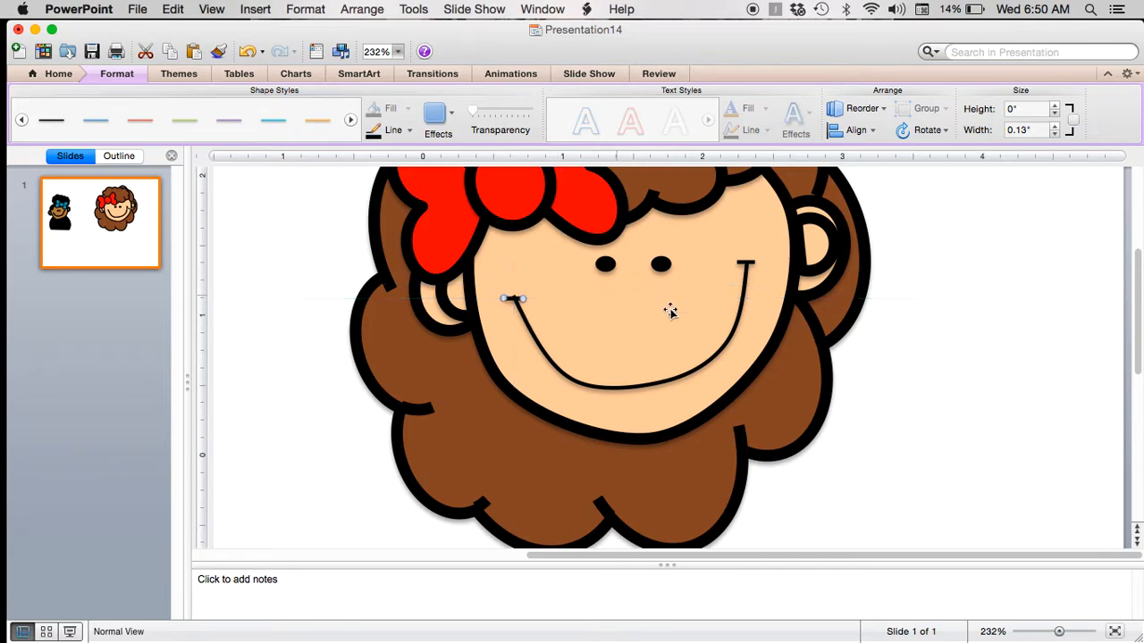
{"action": "left_click", "coordinate": [966, 349]}
{"action": "left_click", "coordinate": [519, 298]}
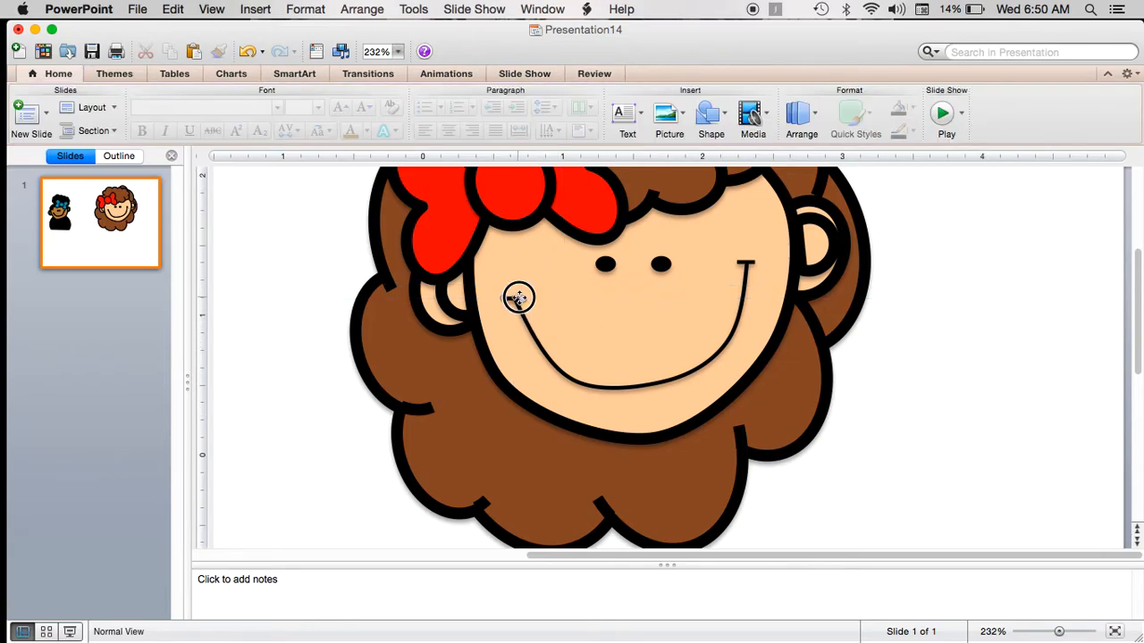
{"action": "left_click", "coordinate": [519, 297]}
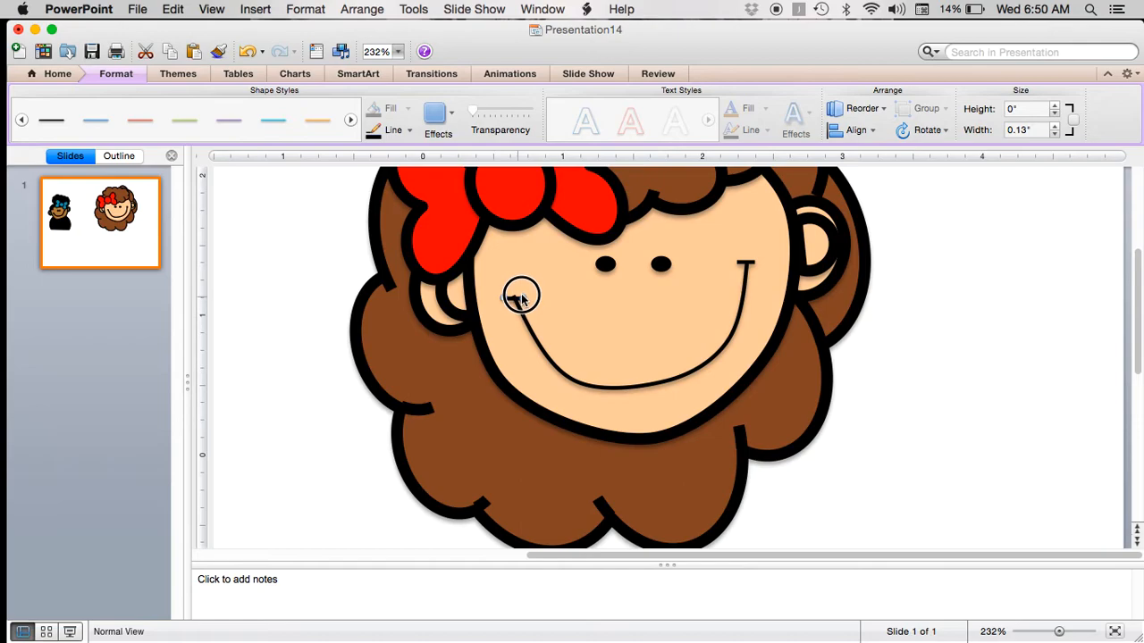
{"action": "left_click_drag", "start_coordinate": [512, 299], "coordinate": [516, 299]}
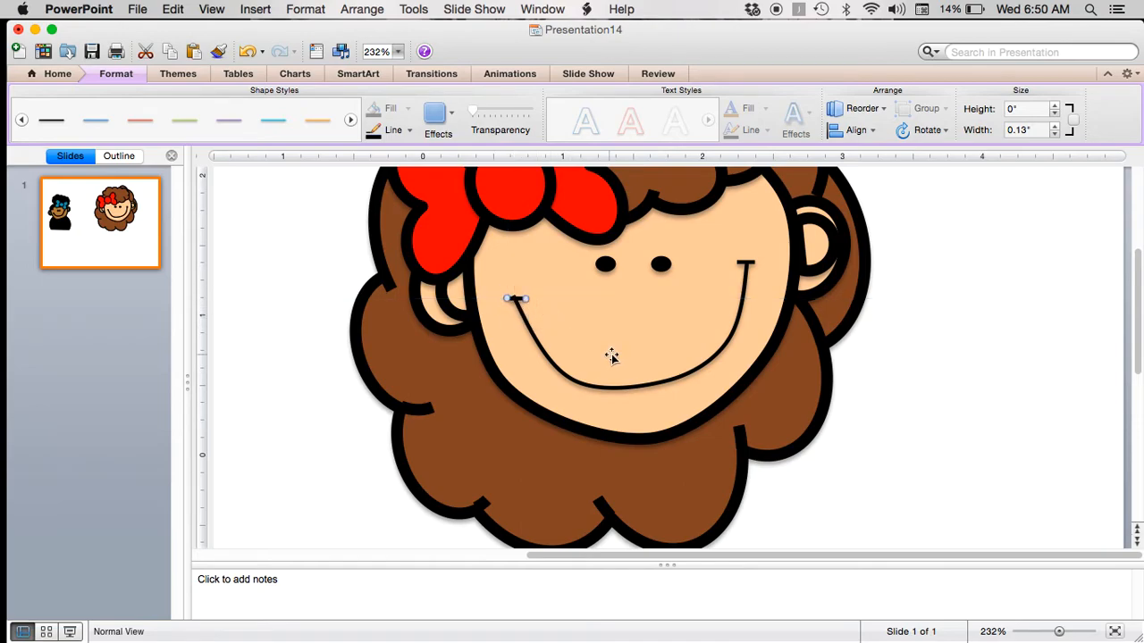
Tilt the left mouth-corner line so its right end sits slightly higher
{"action": "left_click", "coordinate": [1090, 631]}
{"action": "mouse_move", "coordinate": [684, 358]}
{"action": "left_mouse_down"}
{"action": "mouse_move", "coordinate": [666, 356]}
{"action": "mouse_move", "coordinate": [681, 351]}
{"action": "left_mouse_up"}
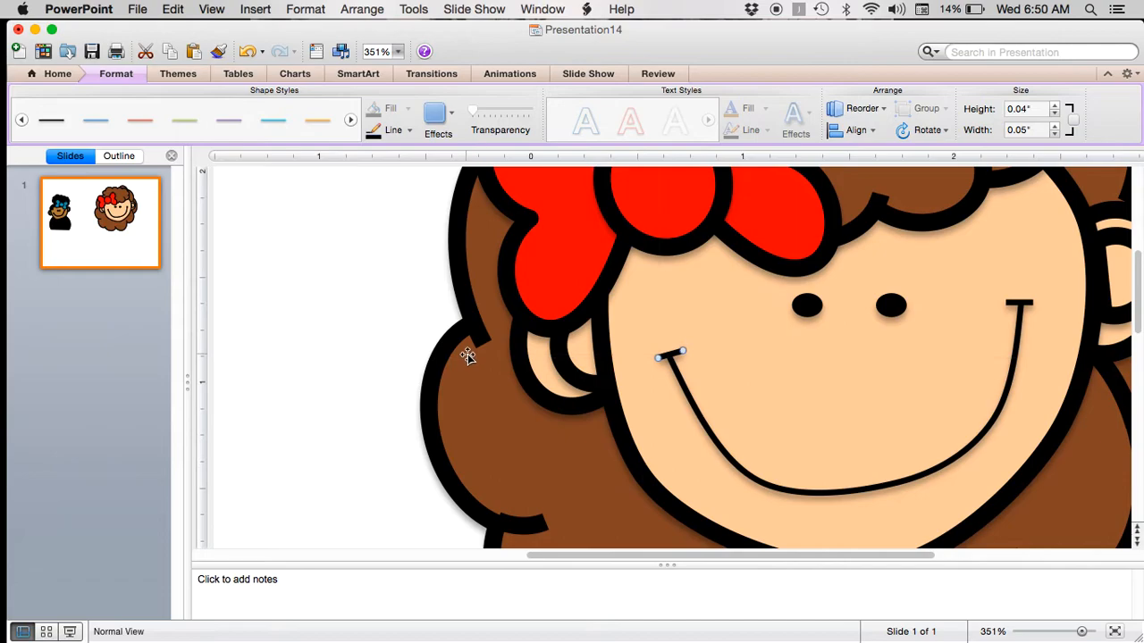
{"action": "left_click", "coordinate": [388, 319]}
Stretch the brown curly hair behind the head further down below the chin
{"action": "left_click", "coordinate": [1050, 633]}
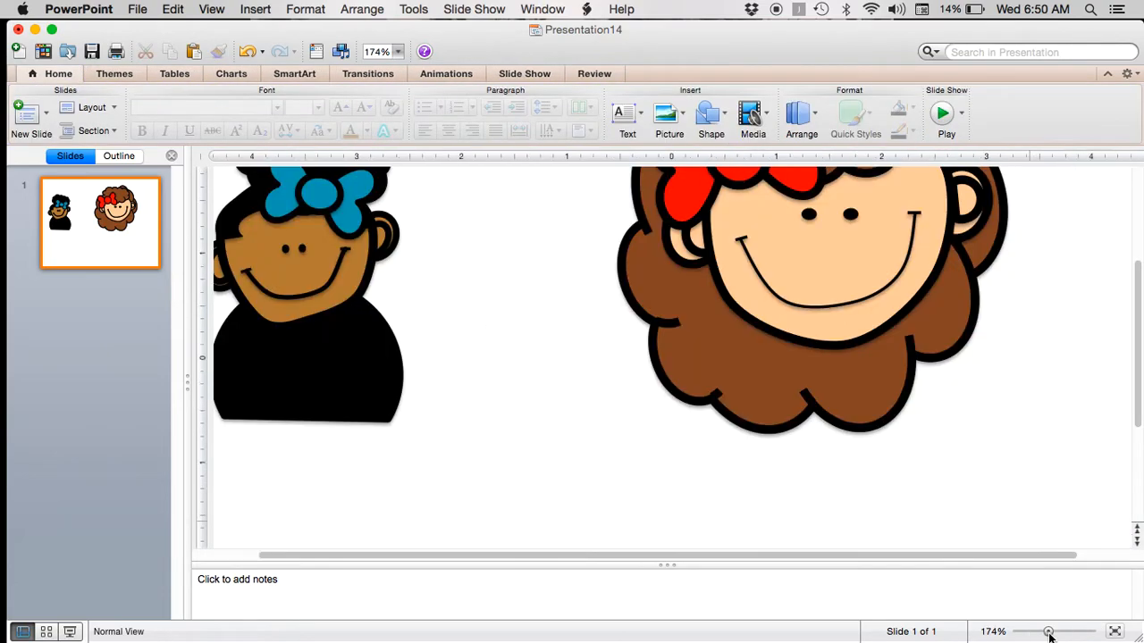
{"action": "scroll", "coordinate": [1132, 353], "scroll_direction": "down", "scroll_amount": 5}
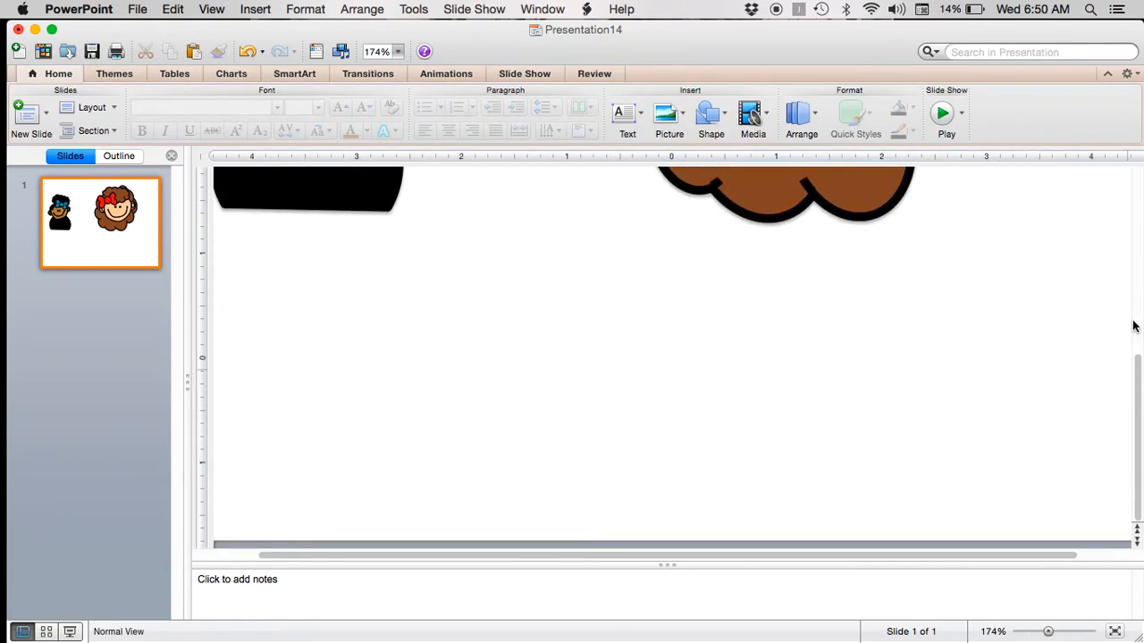
{"action": "left_click", "coordinate": [1031, 632]}
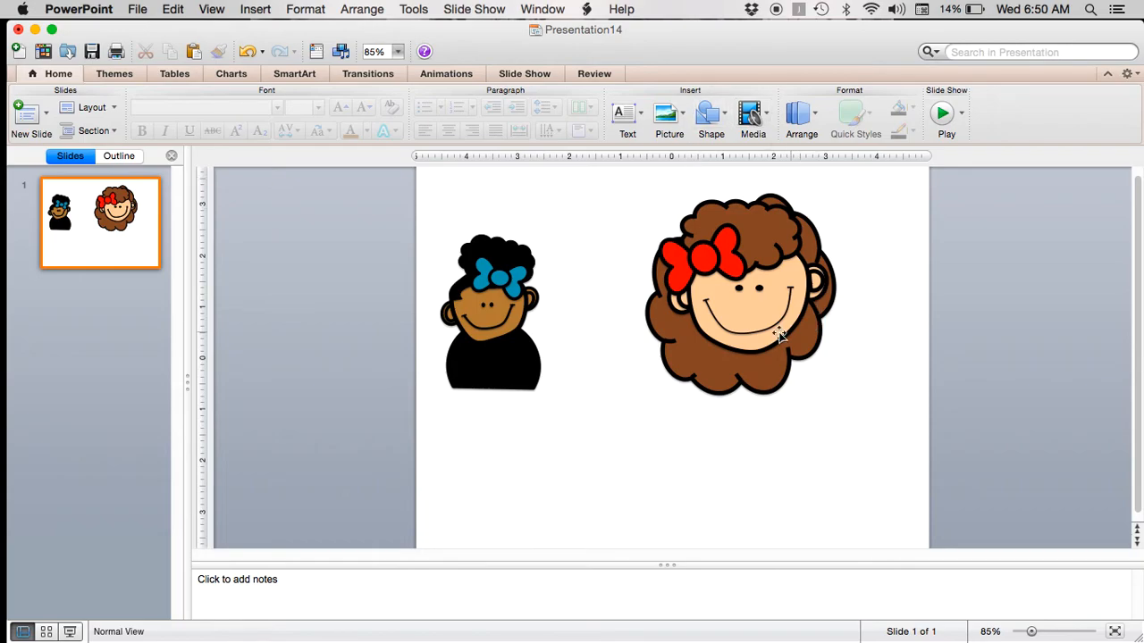
{"action": "left_click", "coordinate": [700, 381]}
{"action": "mouse_move", "coordinate": [676, 418]}
{"action": "left_mouse_down"}
{"action": "mouse_move", "coordinate": [694, 400]}
{"action": "mouse_move", "coordinate": [664, 421]}
{"action": "mouse_move", "coordinate": [676, 433]}
{"action": "left_mouse_up"}
{"action": "left_click", "coordinate": [651, 230]}
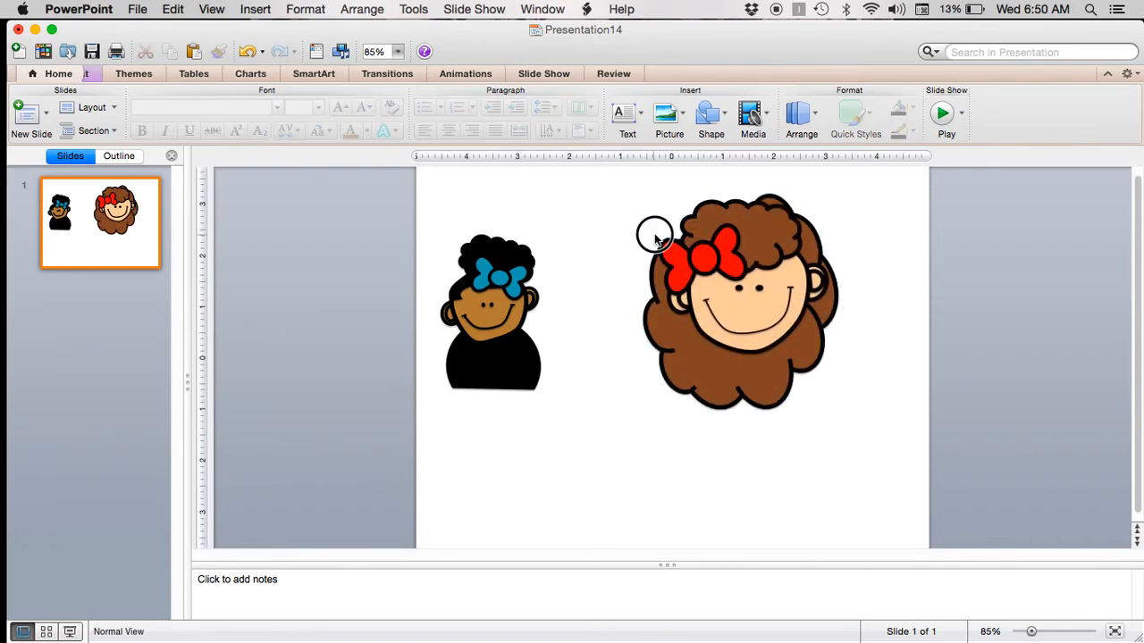
{"action": "left_click", "coordinate": [669, 301]}
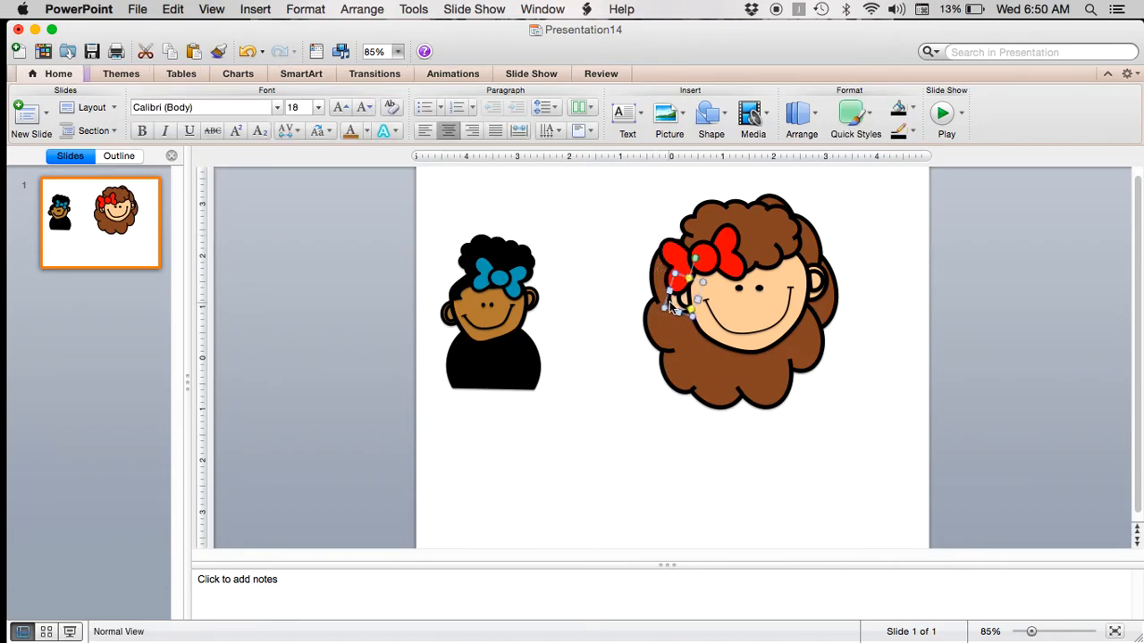
{"action": "left_click", "coordinate": [931, 189]}
Draw a chord shape on the empty slide area and move it up under the girl's chin as her body
{"action": "left_click", "coordinate": [708, 117]}
{"action": "mouse_move", "coordinate": [758, 169]}
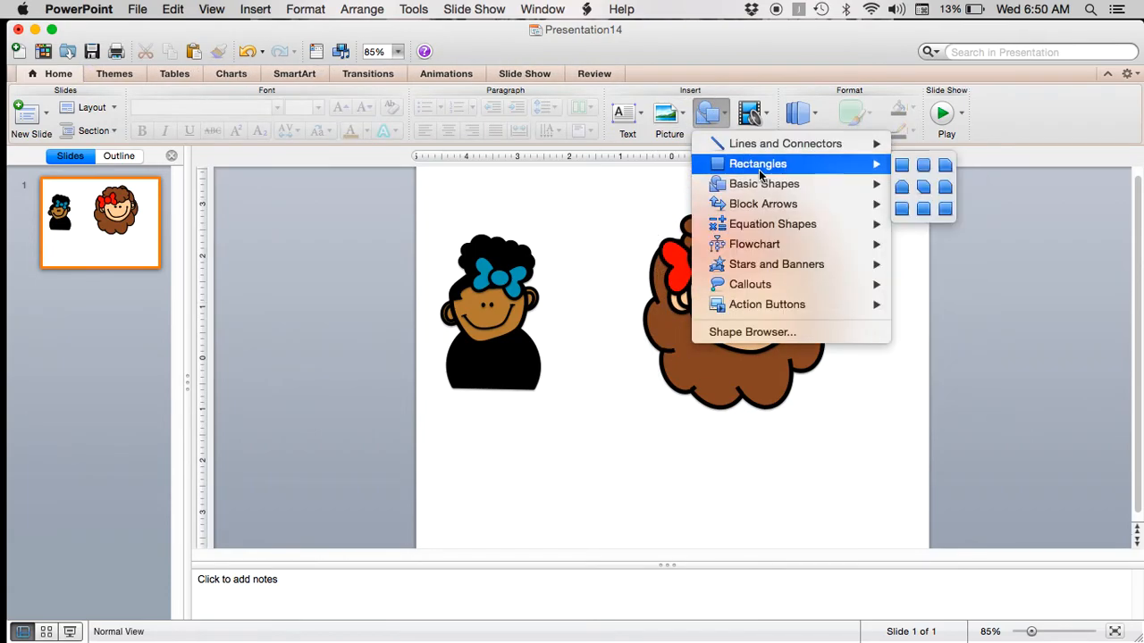
{"action": "mouse_move", "coordinate": [825, 192]}
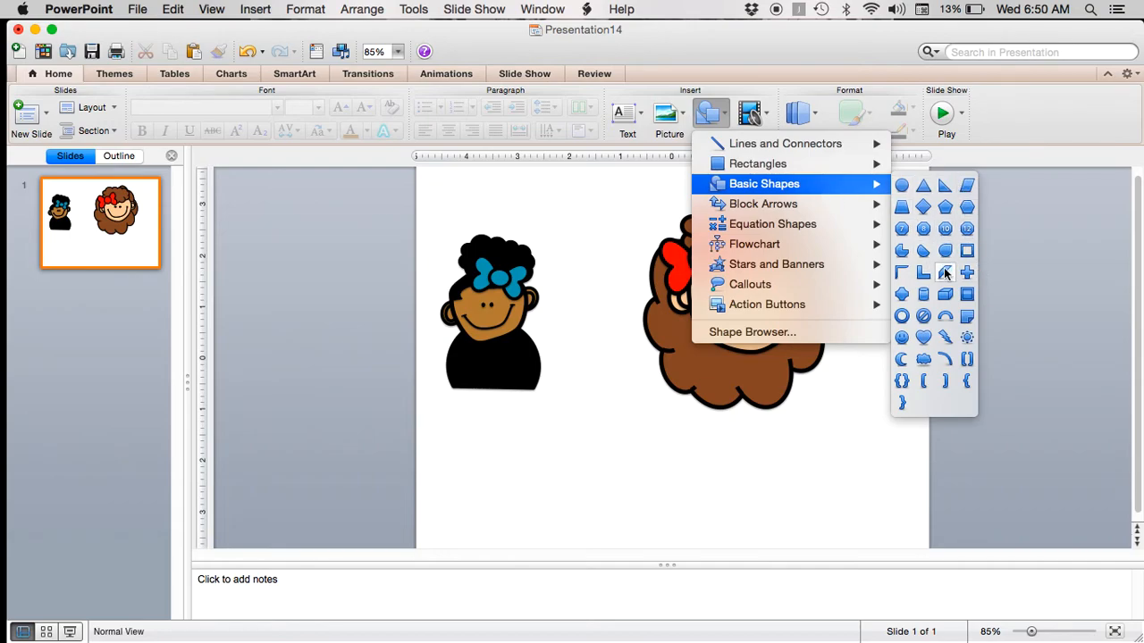
{"action": "left_click", "coordinate": [926, 258]}
{"action": "mouse_move", "coordinate": [643, 445]}
{"action": "left_mouse_down"}
{"action": "mouse_move", "coordinate": [674, 511]}
{"action": "mouse_move", "coordinate": [756, 531]}
{"action": "mouse_move", "coordinate": [808, 512]}
{"action": "mouse_move", "coordinate": [784, 565]}
{"action": "left_mouse_up"}
{"action": "mouse_move", "coordinate": [724, 487]}
{"action": "left_mouse_down"}
{"action": "mouse_move", "coordinate": [756, 427]}
{"action": "mouse_move", "coordinate": [817, 388]}
{"action": "left_mouse_up"}
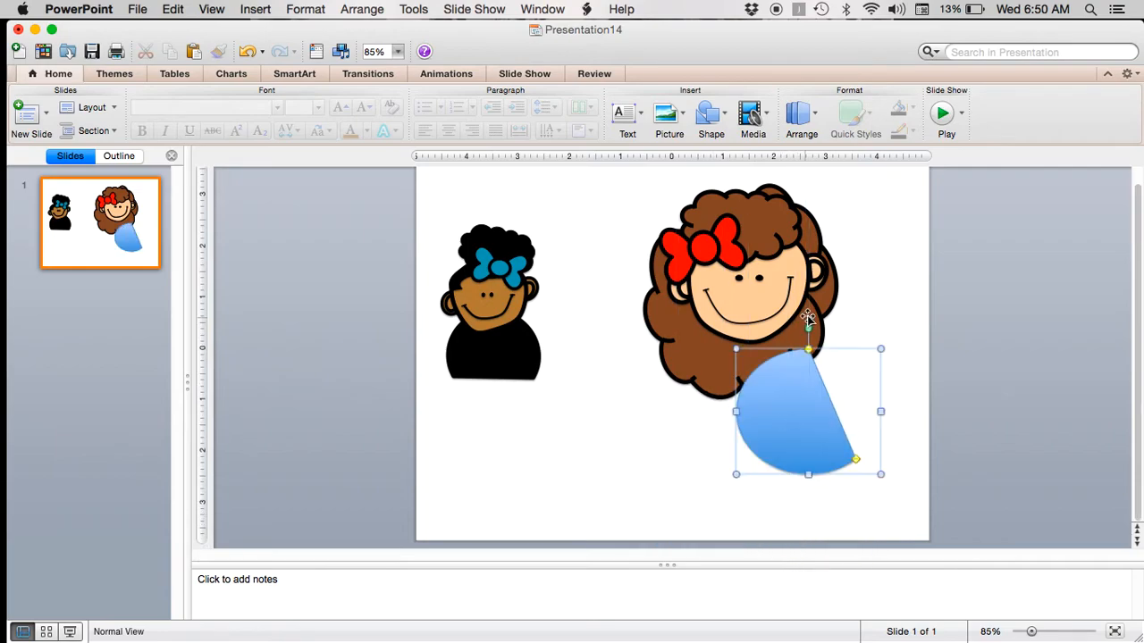
Rotate the chord flat side down, enlarge it to about 3.28" by 3.61", and center it beneath the head
{"action": "left_click_drag", "start_coordinate": [811, 319], "coordinate": [912, 465]}
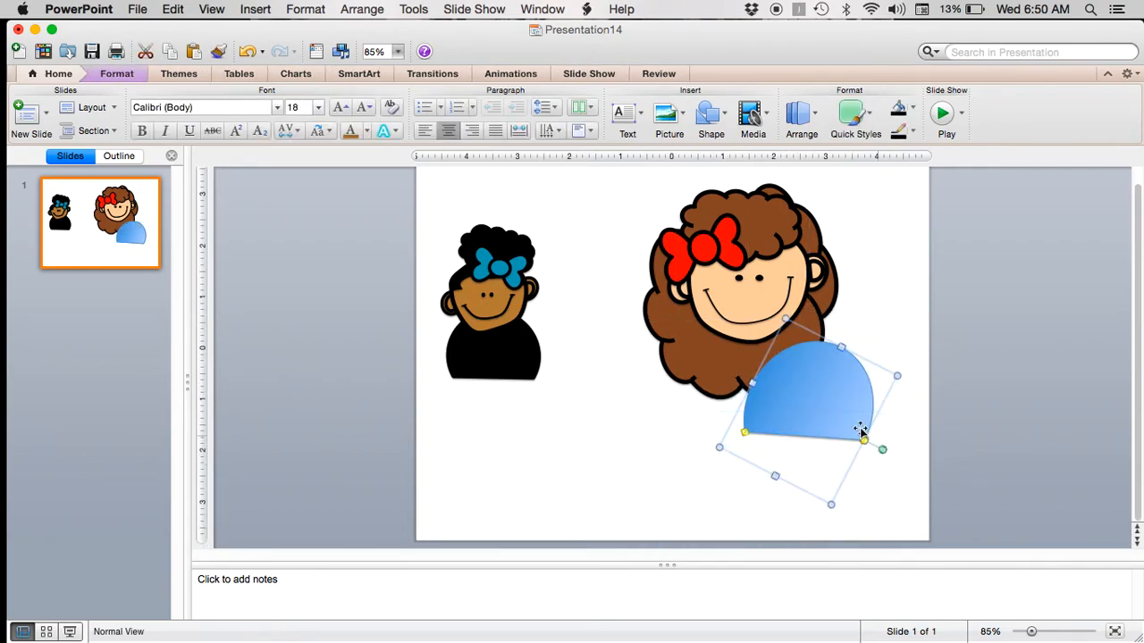
{"action": "left_click_drag", "start_coordinate": [820, 390], "coordinate": [747, 362]}
{"action": "left_click_drag", "start_coordinate": [791, 409], "coordinate": [833, 421]}
{"action": "left_click_drag", "start_coordinate": [759, 475], "coordinate": [778, 533]}
{"action": "left_click_drag", "start_coordinate": [794, 426], "coordinate": [749, 406]}
{"action": "mouse_move", "coordinate": [843, 460]}
{"action": "left_mouse_down"}
{"action": "mouse_move", "coordinate": [845, 447]}
{"action": "mouse_move", "coordinate": [831, 458]}
{"action": "left_mouse_up"}
Fill the body shape with the standard red color
{"action": "double_click", "coordinate": [771, 422]}
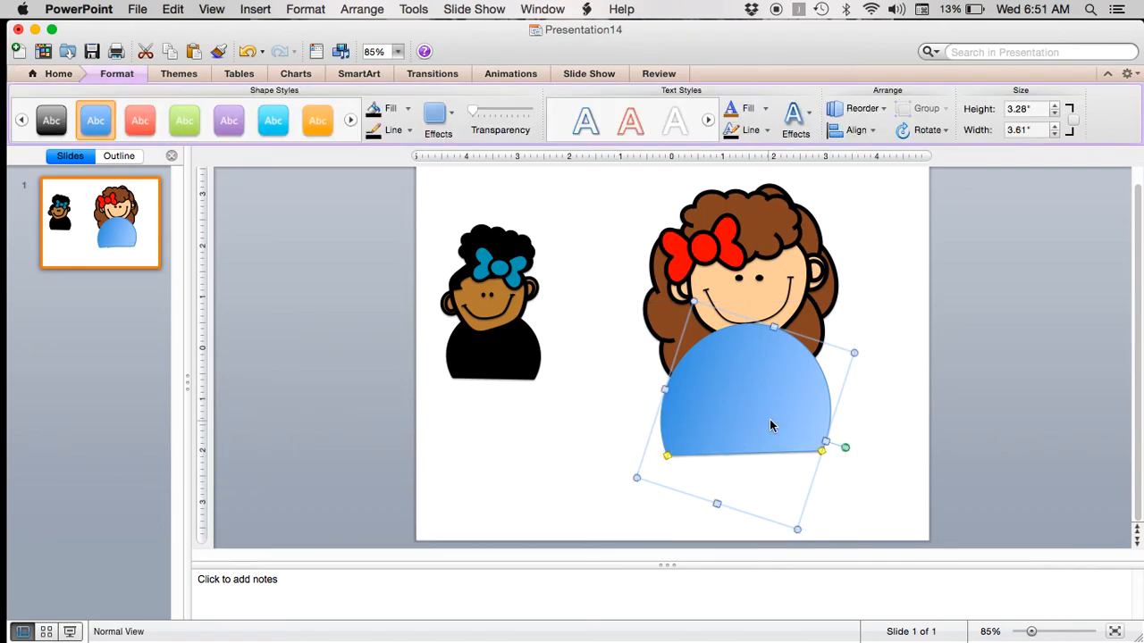
{"action": "left_click", "coordinate": [407, 108]}
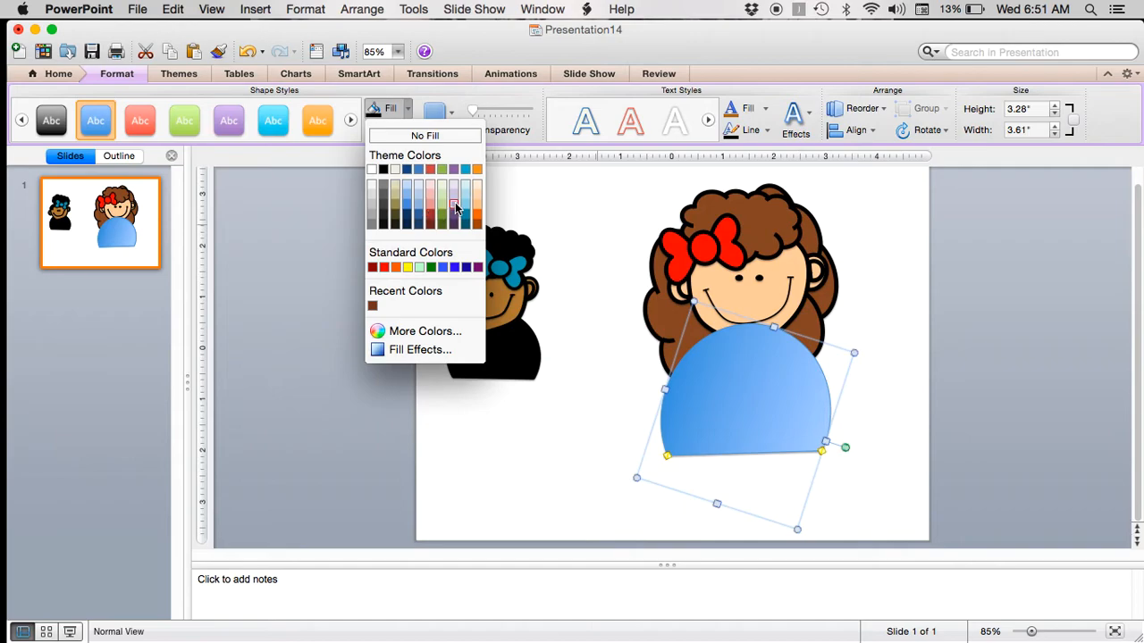
{"action": "left_click", "coordinate": [384, 267]}
Give the body shape a thick black outline matching the rest of the character
{"action": "left_click", "coordinate": [755, 368]}
{"action": "left_click", "coordinate": [408, 131]}
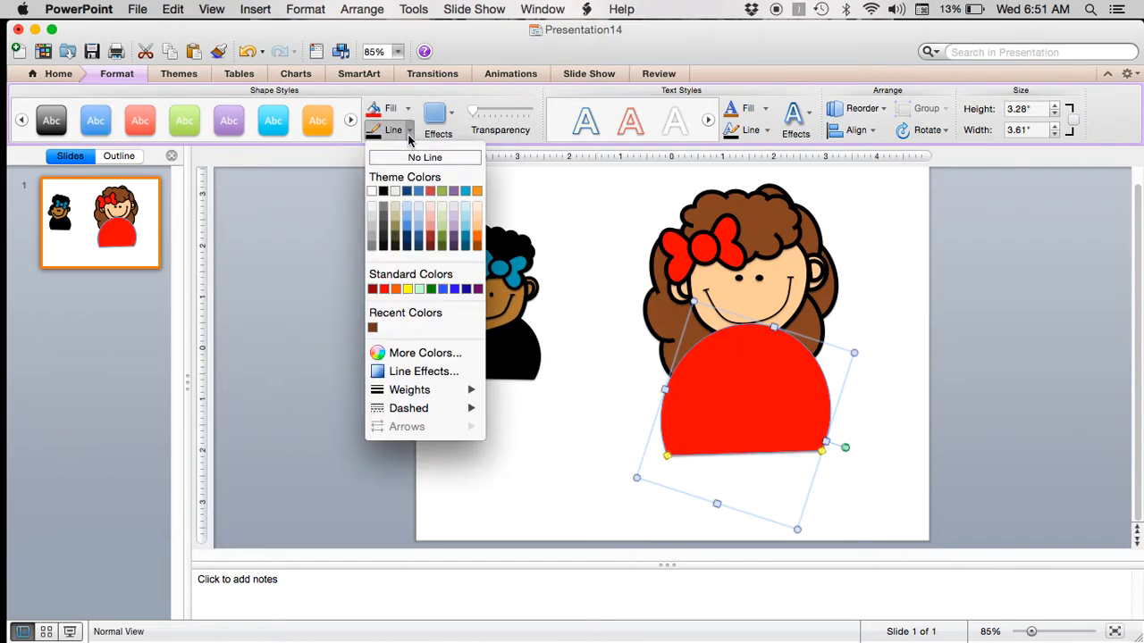
{"action": "mouse_move", "coordinate": [429, 388]}
{"action": "left_click", "coordinate": [562, 511]}
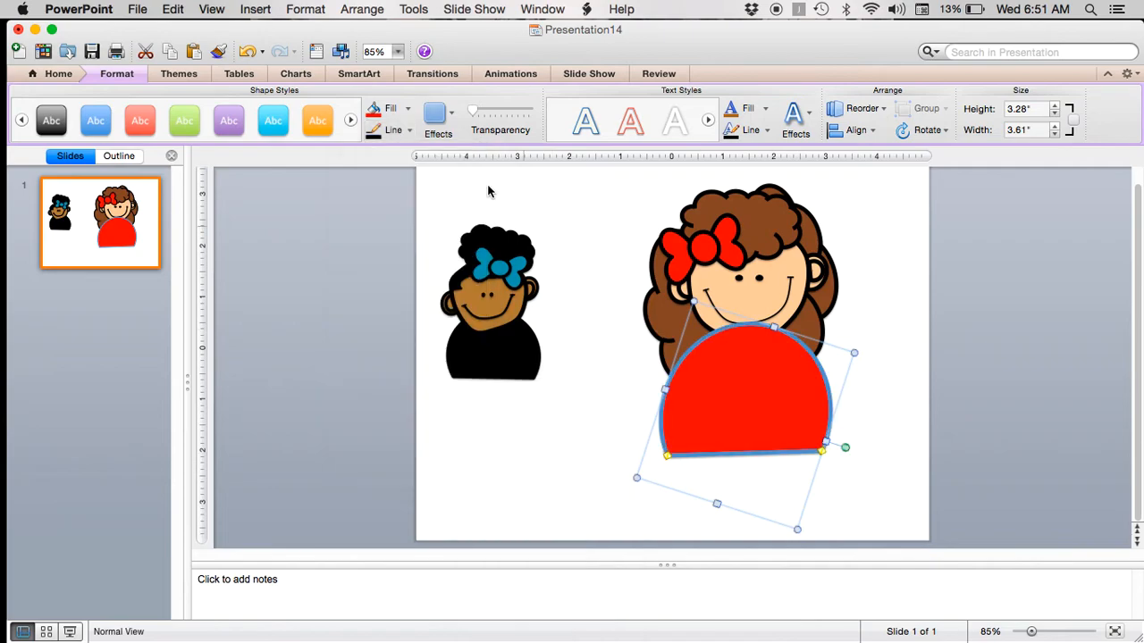
{"action": "left_click", "coordinate": [394, 131]}
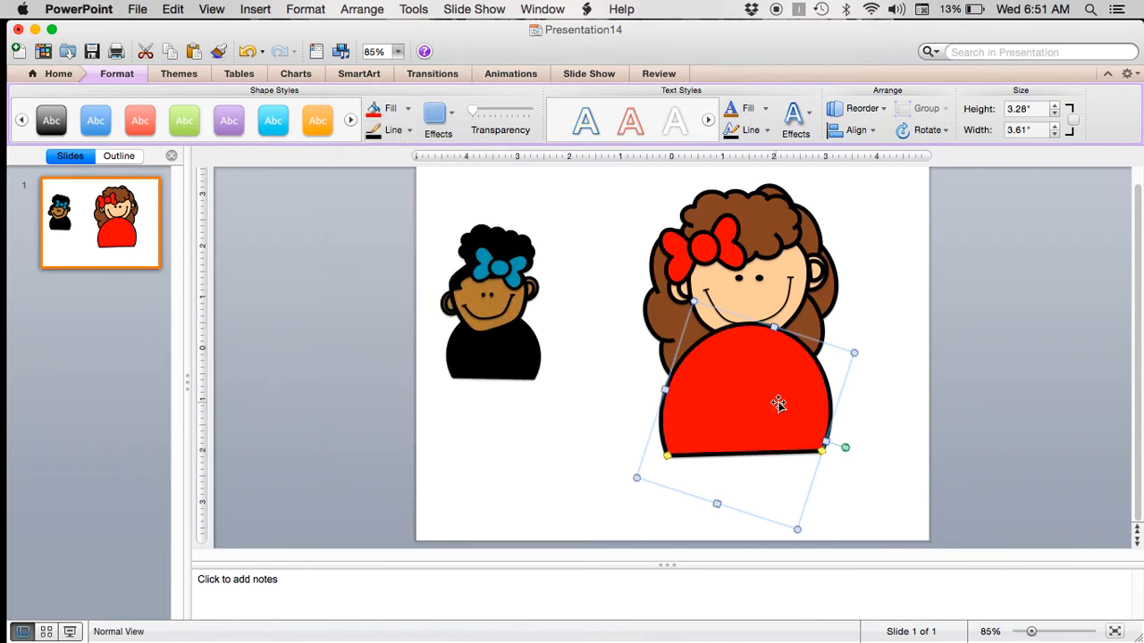
Try the Denim texture as the fill of the body shape
{"action": "left_click", "coordinate": [407, 108]}
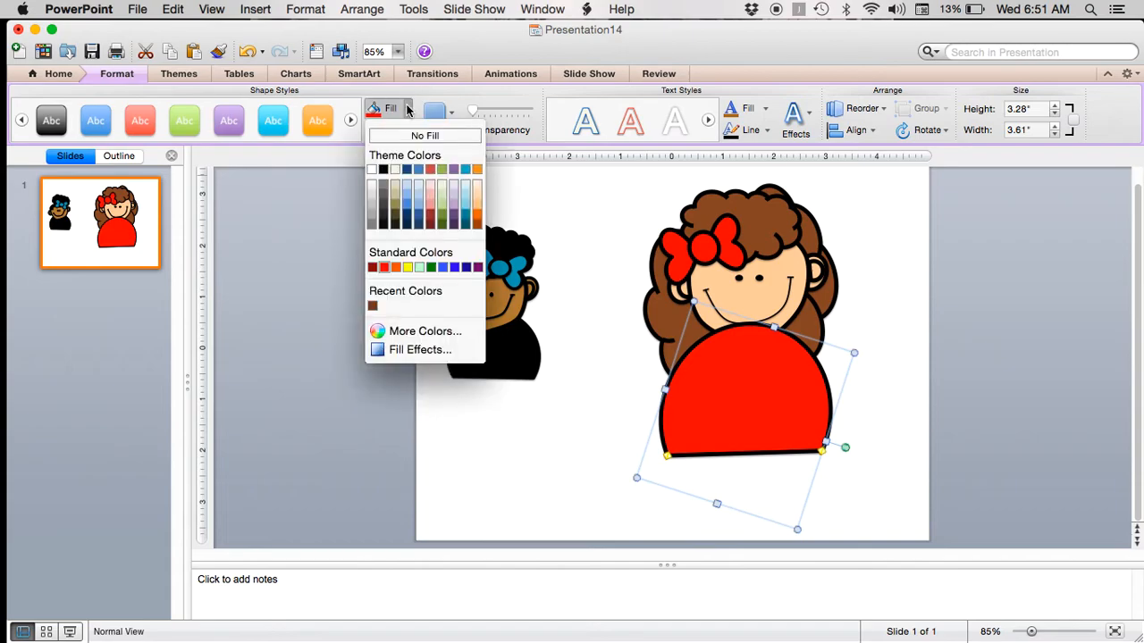
{"action": "left_click", "coordinate": [437, 349]}
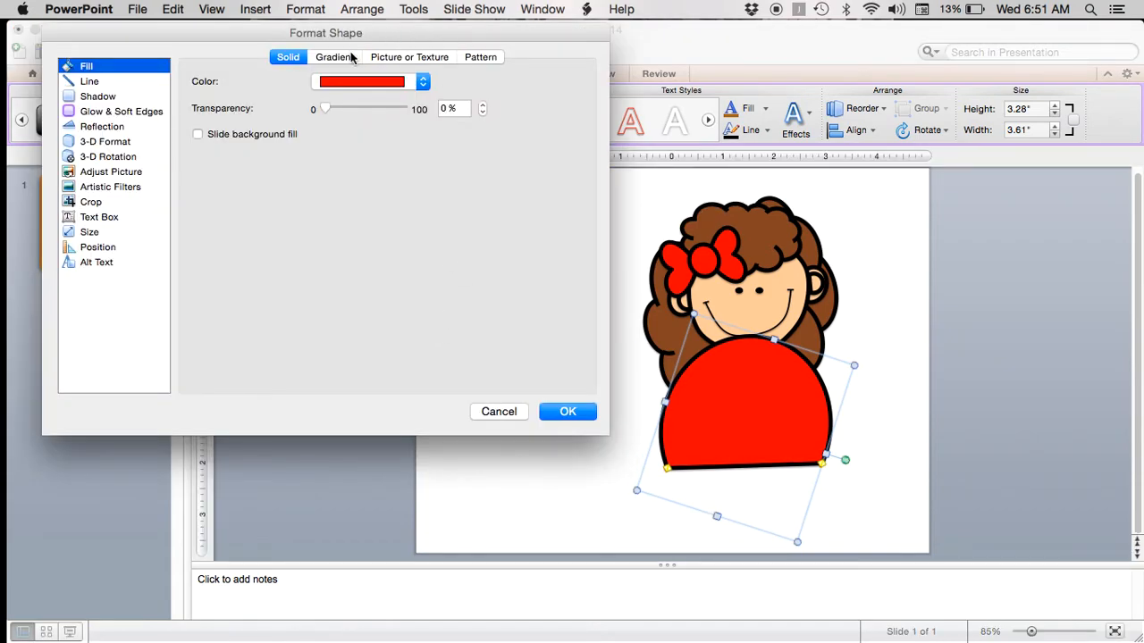
{"action": "left_click", "coordinate": [348, 56]}
{"action": "left_click", "coordinate": [405, 56]}
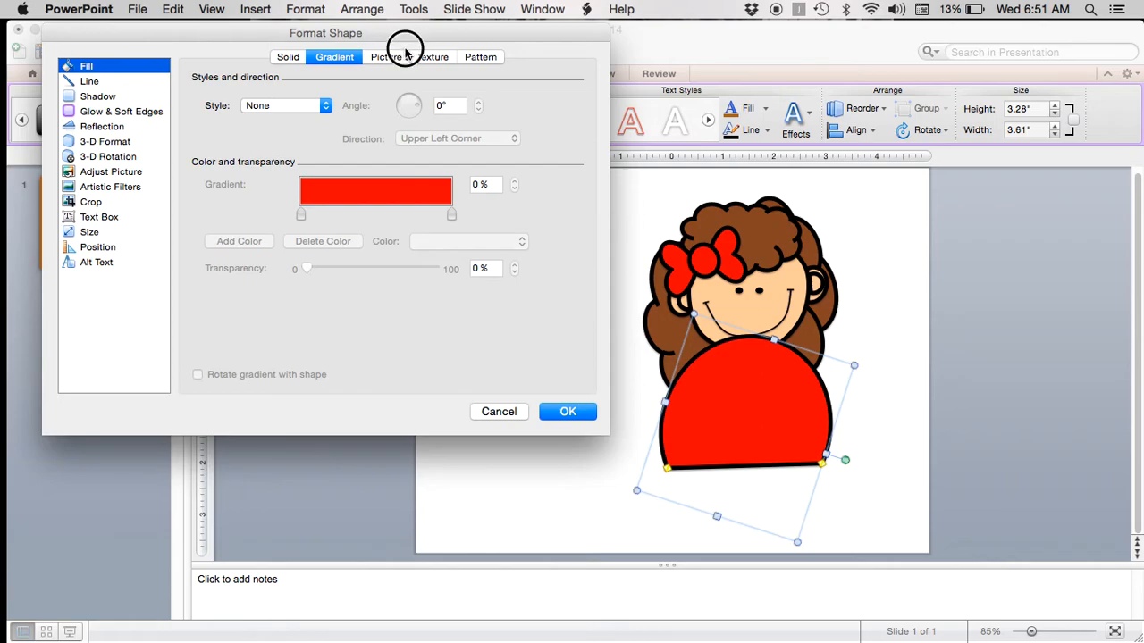
{"action": "left_click", "coordinate": [344, 111]}
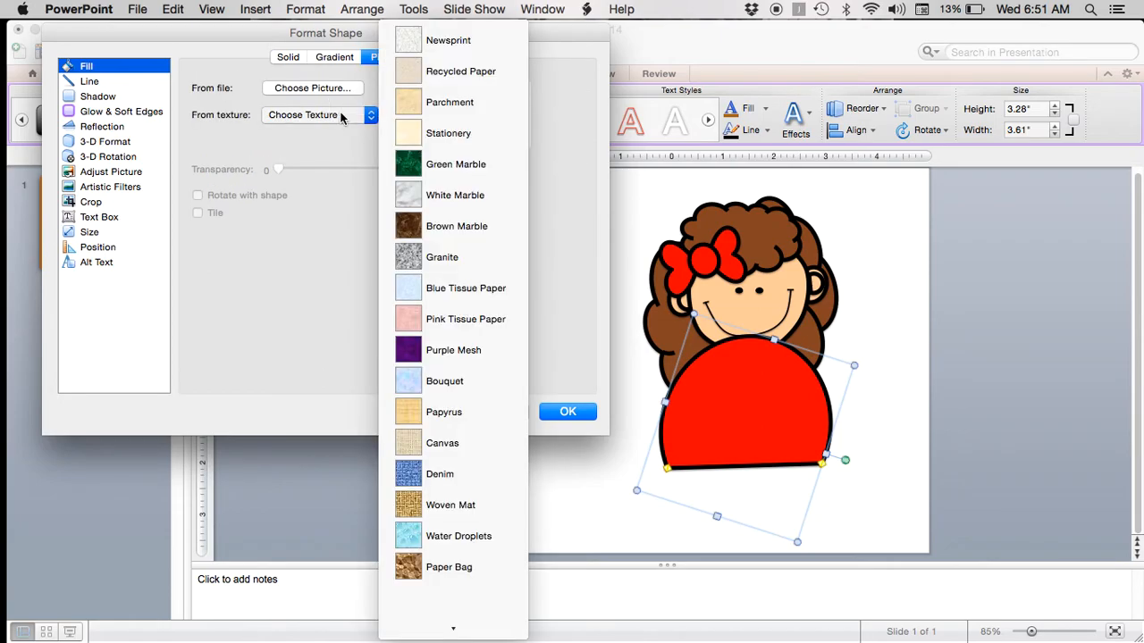
{"action": "left_click", "coordinate": [340, 112]}
{"action": "left_click", "coordinate": [340, 116]}
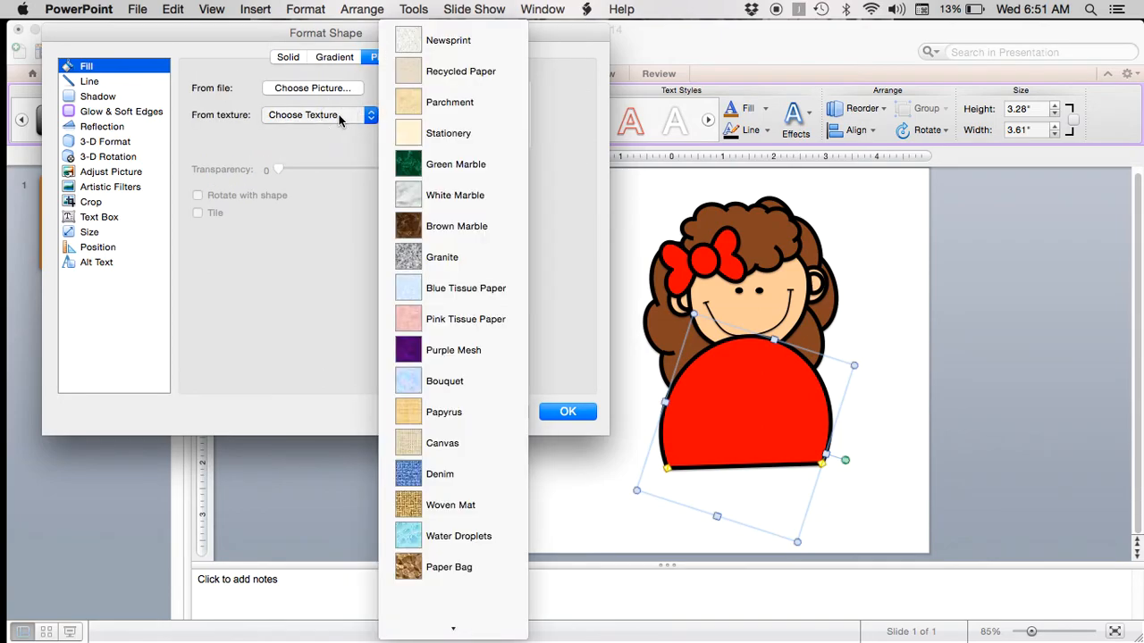
{"action": "left_click", "coordinate": [423, 473]}
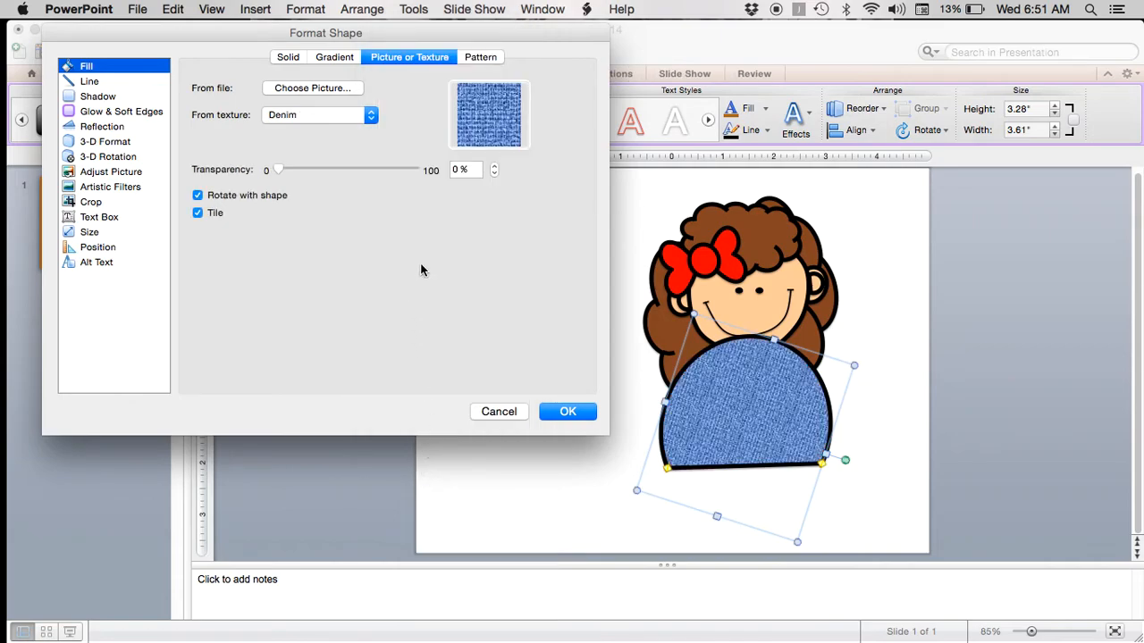
{"action": "left_click", "coordinate": [313, 121]}
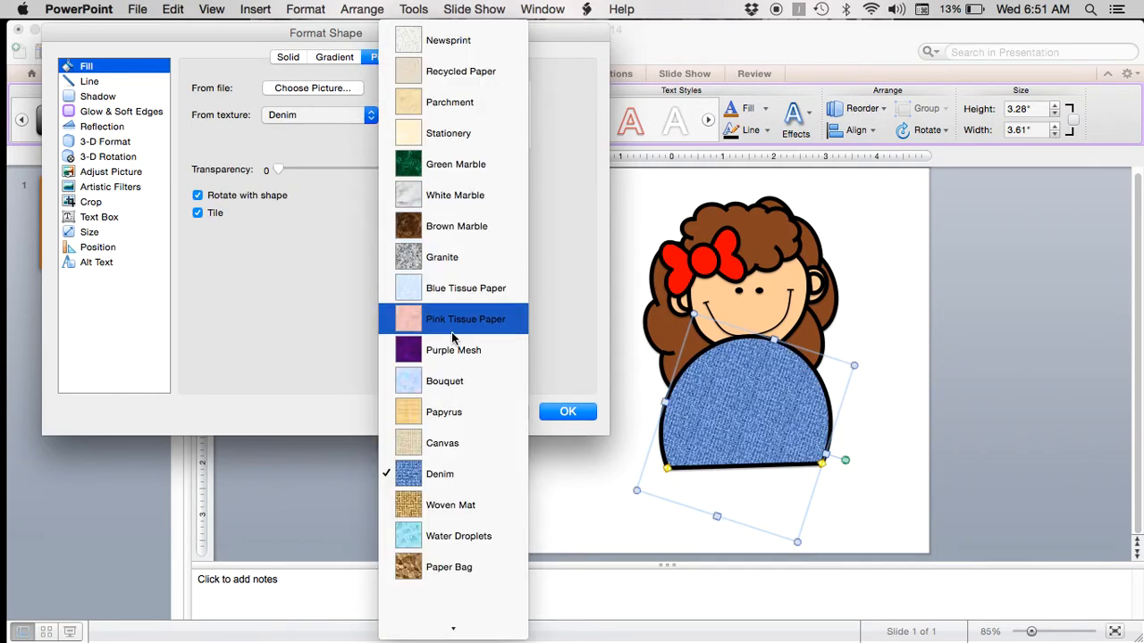
{"action": "left_click", "coordinate": [323, 225]}
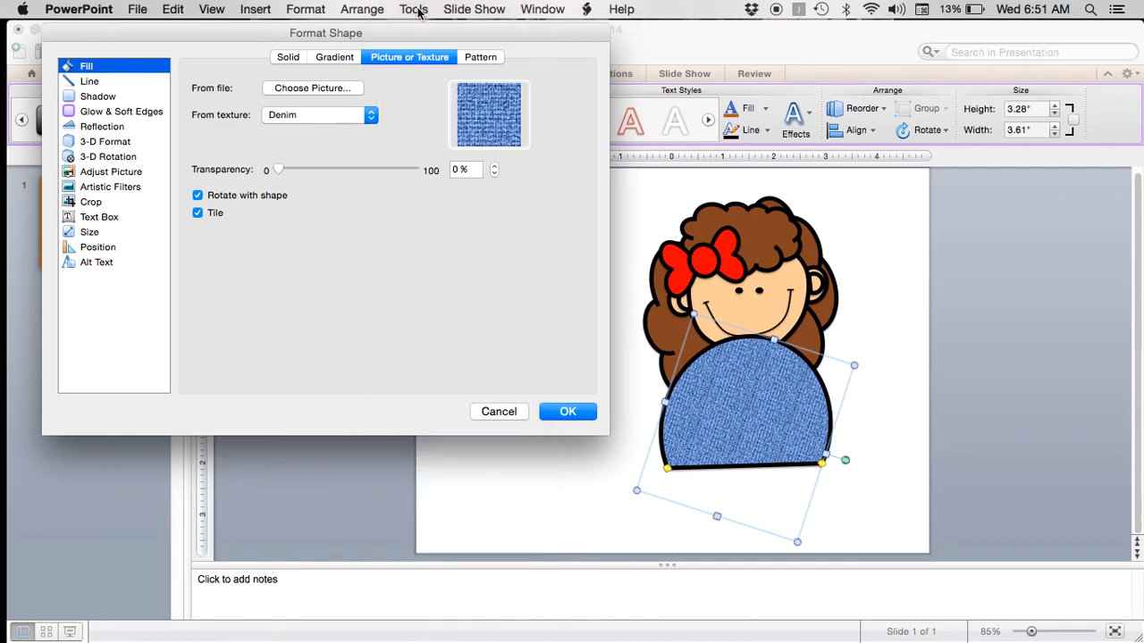
Fill the body with the Wide upward diagonal pattern in purple on white
{"action": "left_click", "coordinate": [483, 58]}
{"action": "left_click", "coordinate": [314, 258]}
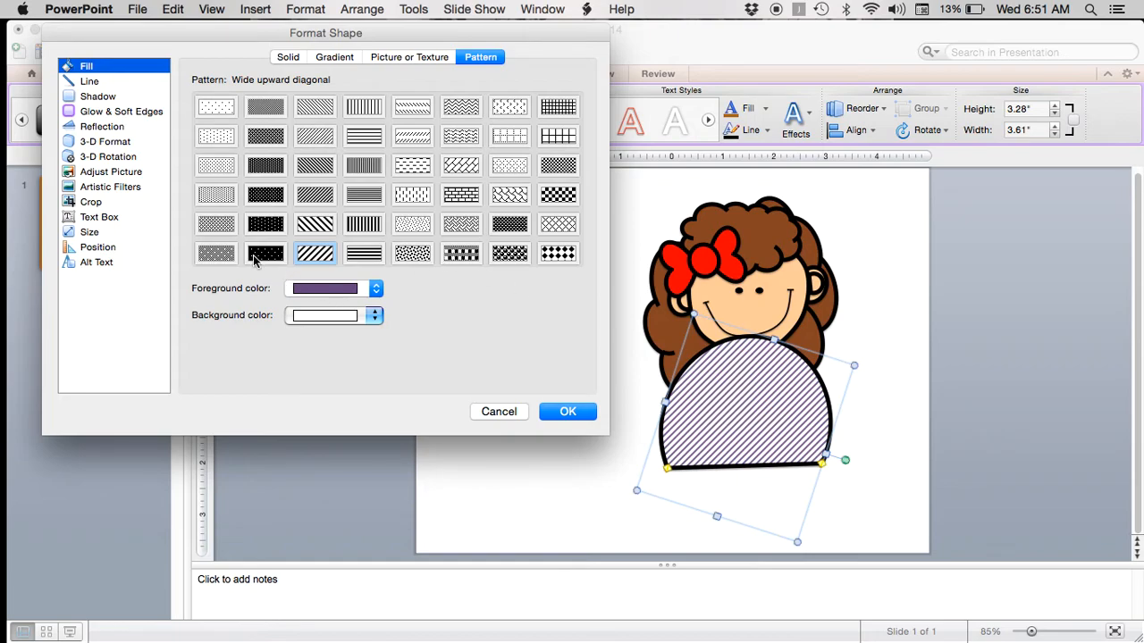
{"action": "left_click", "coordinate": [569, 412]}
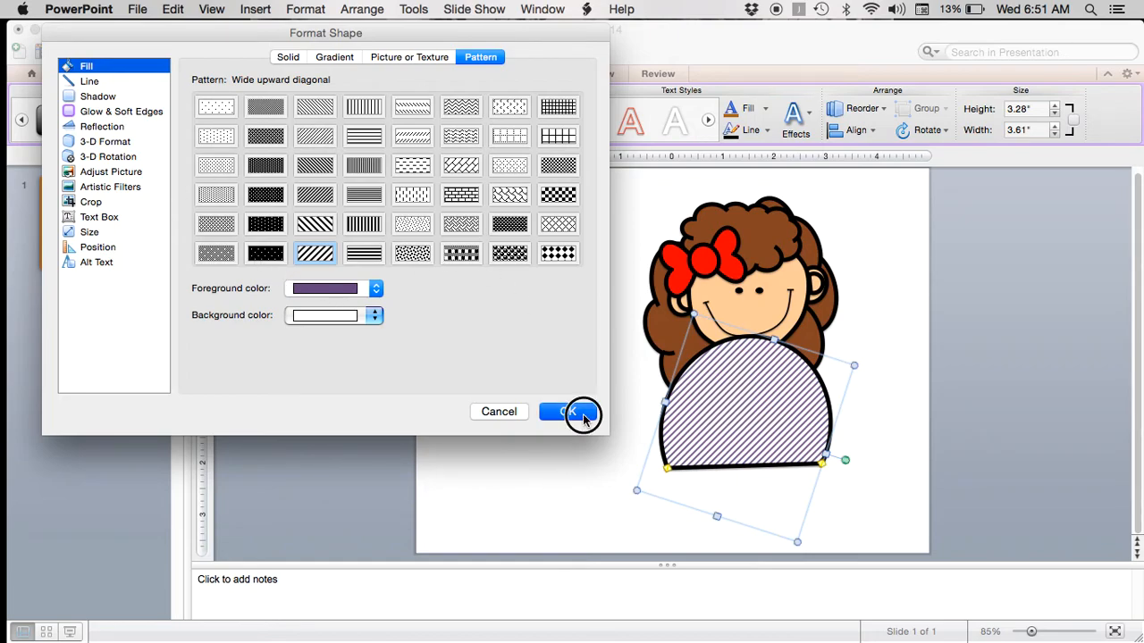
Send the striped body shape to the back, behind the head and hair
{"action": "right_click", "coordinate": [735, 447]}
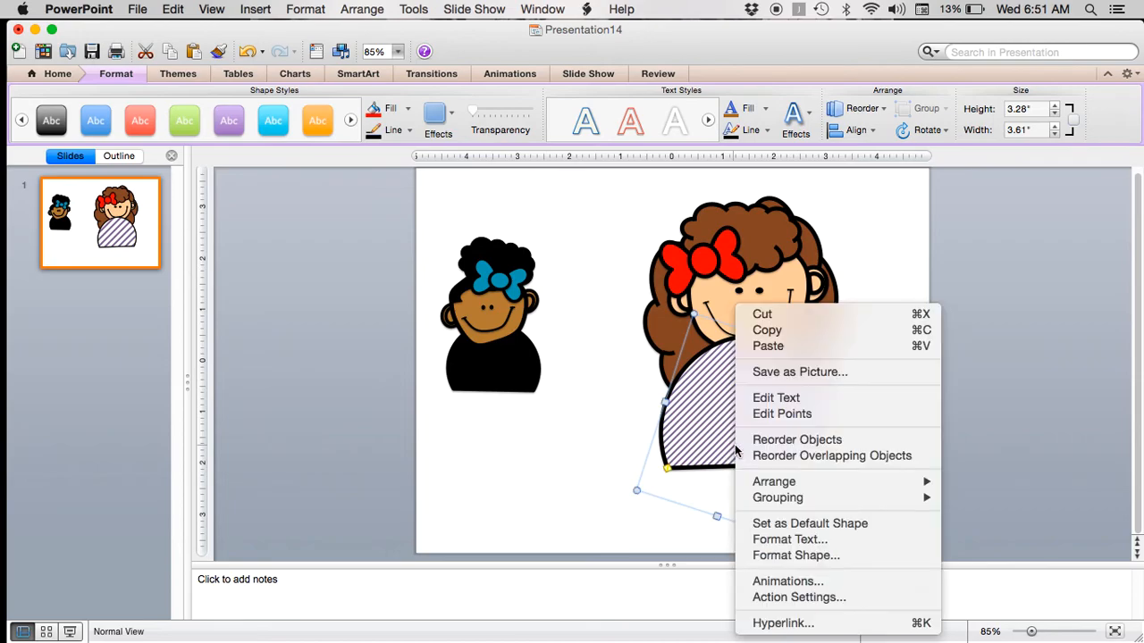
{"action": "mouse_move", "coordinate": [797, 488]}
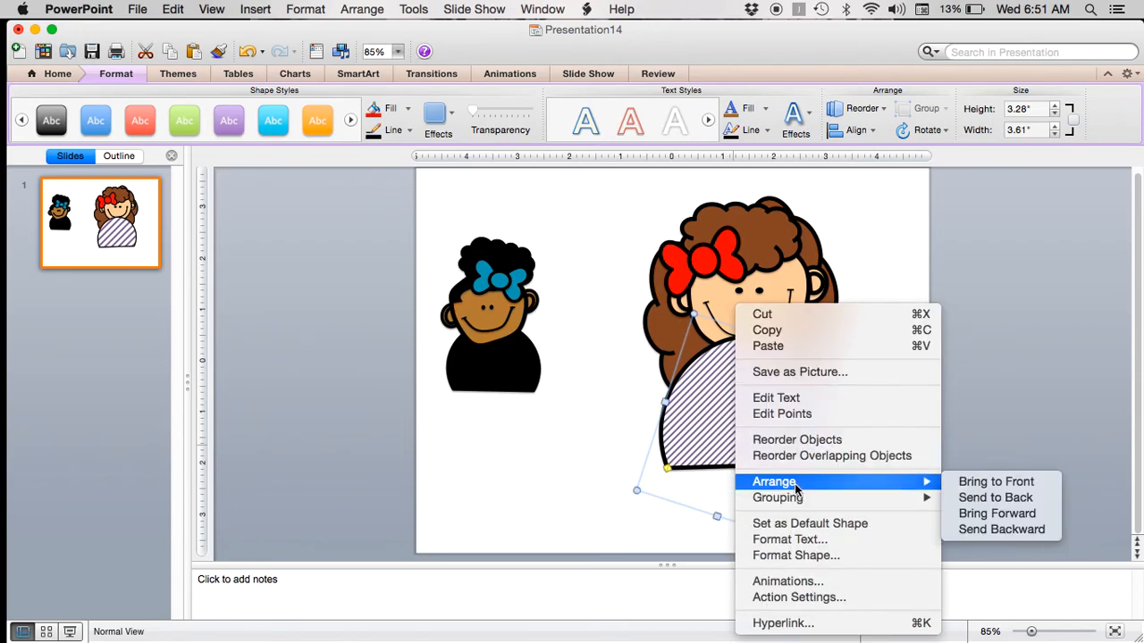
{"action": "left_click", "coordinate": [1016, 506]}
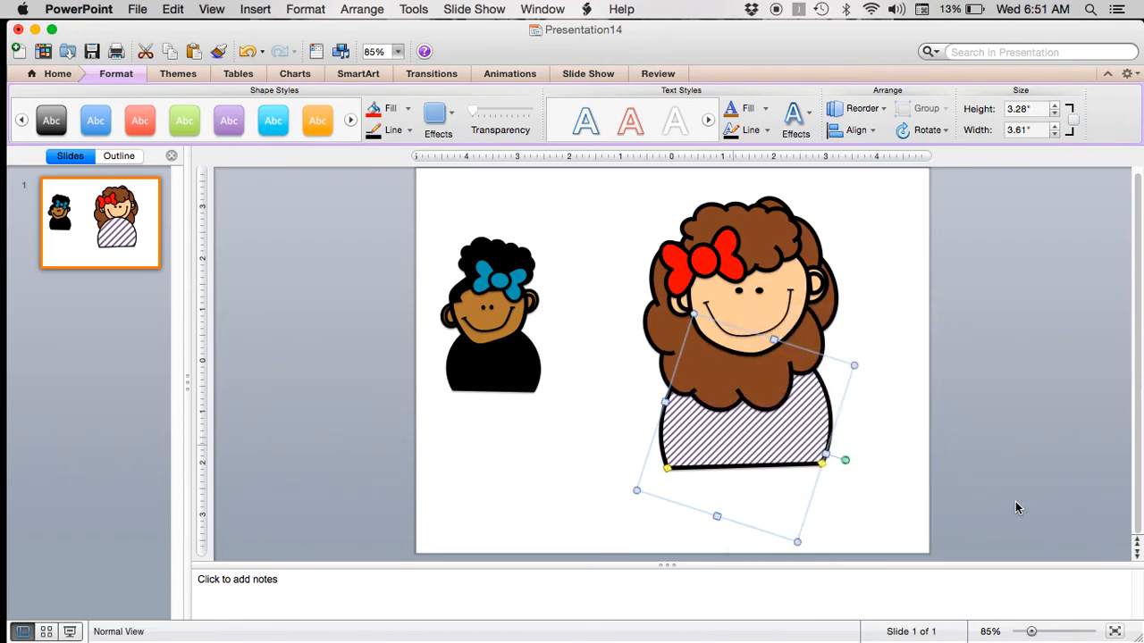
Send the long curly hair to the back so the striped body overlaps it
{"action": "left_click", "coordinate": [668, 356]}
{"action": "right_click", "coordinate": [671, 342]}
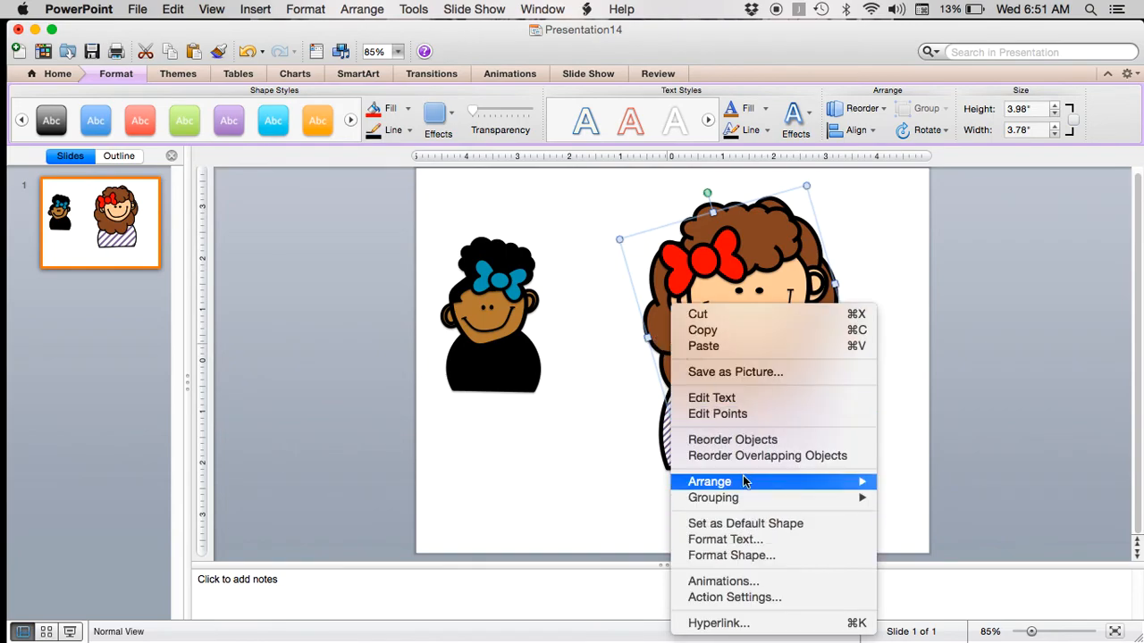
{"action": "mouse_move", "coordinate": [874, 482]}
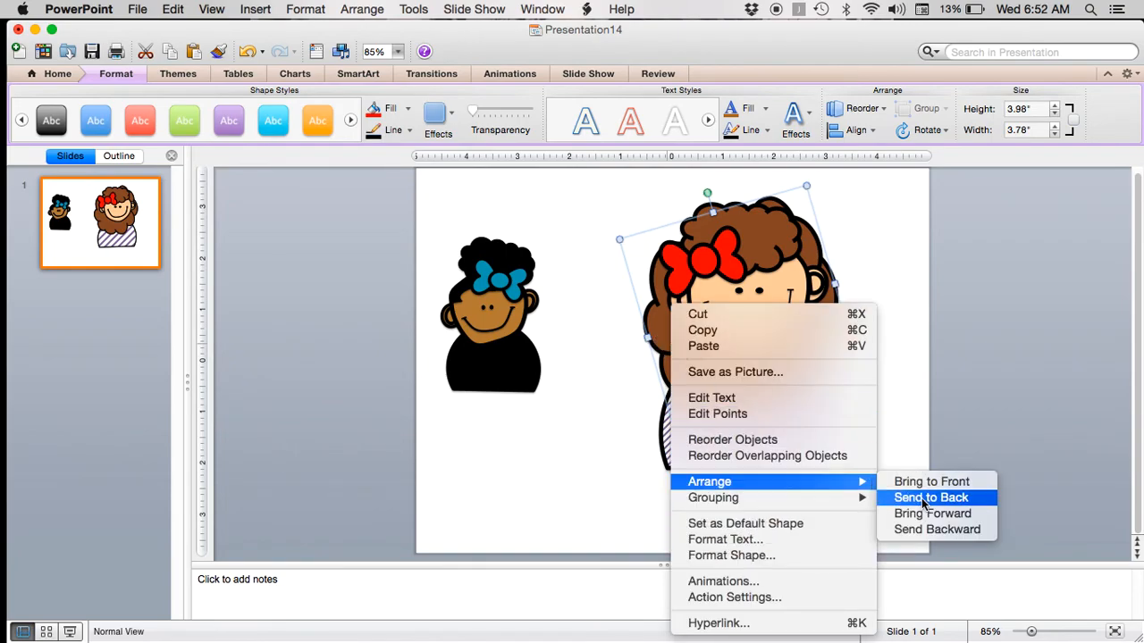
{"action": "left_click", "coordinate": [923, 499]}
{"action": "left_click", "coordinate": [882, 473]}
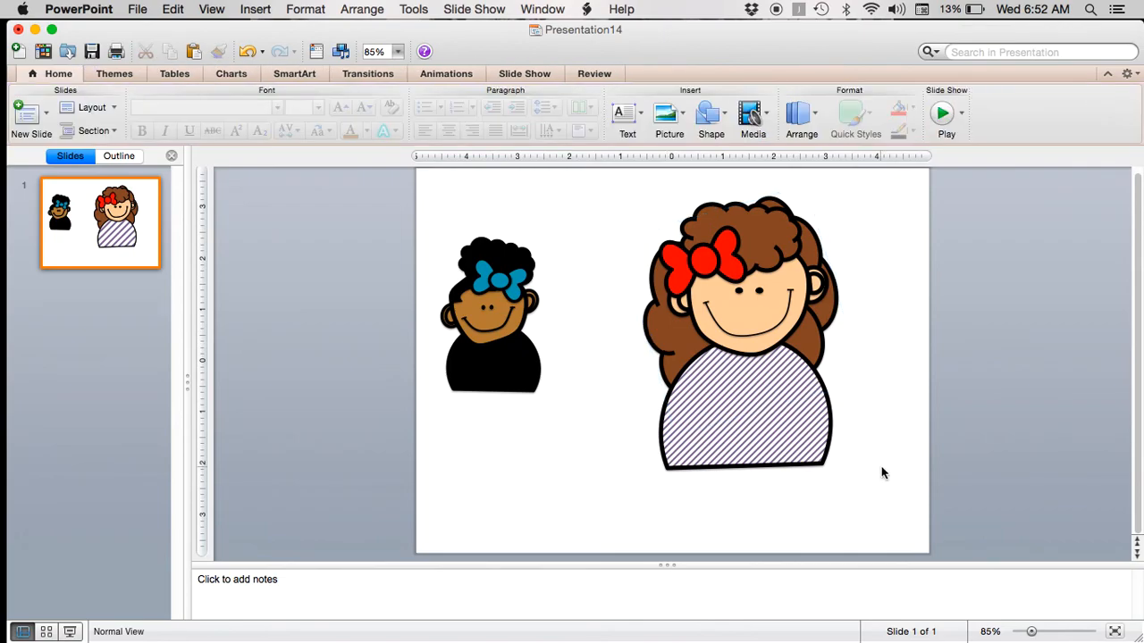
Select every shape of the brown-haired girl, including the body, and group them into one object
{"action": "left_click_drag", "start_coordinate": [854, 511], "coordinate": [590, 166]}
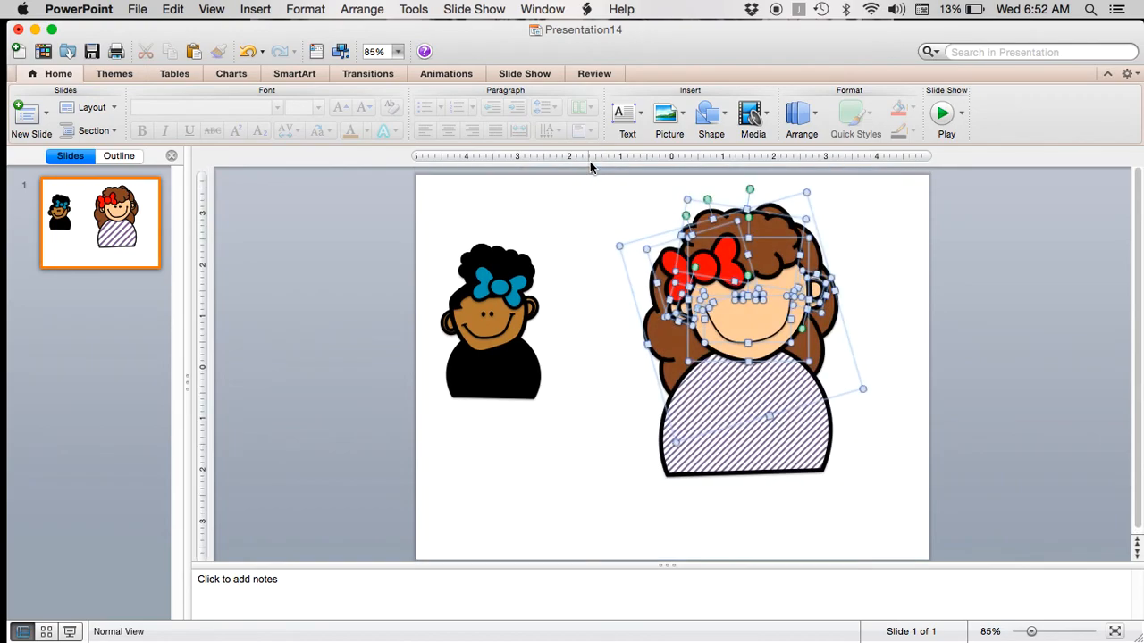
{"action": "left_click", "coordinate": [565, 219]}
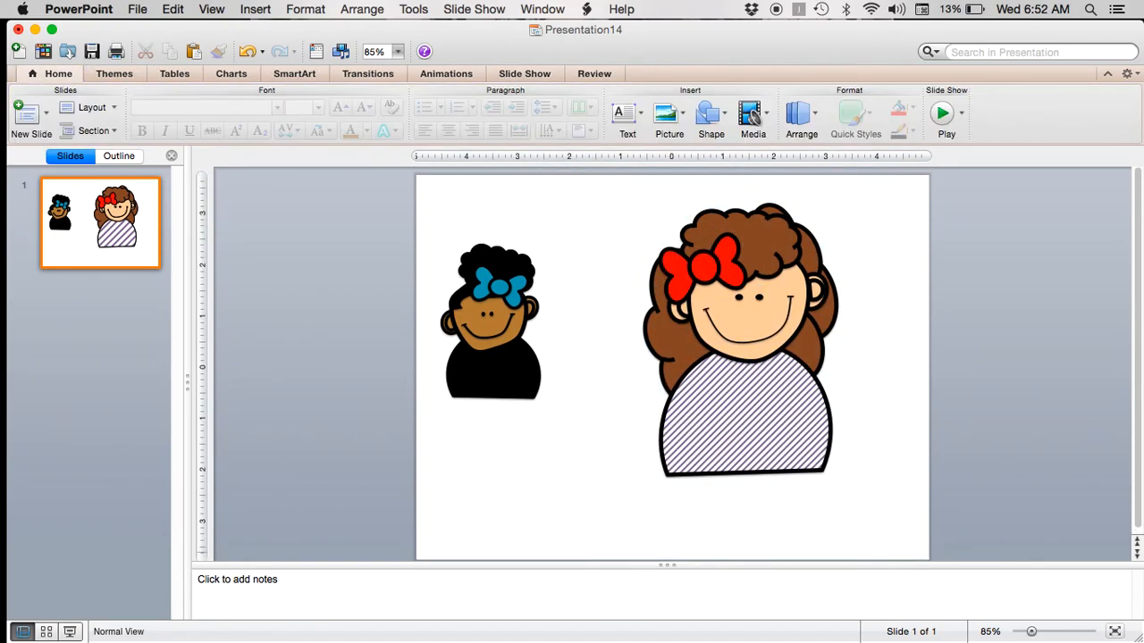
{"action": "left_click_drag", "start_coordinate": [1032, 632], "coordinate": [1027, 632]}
{"action": "left_click_drag", "start_coordinate": [573, 178], "coordinate": [980, 611]}
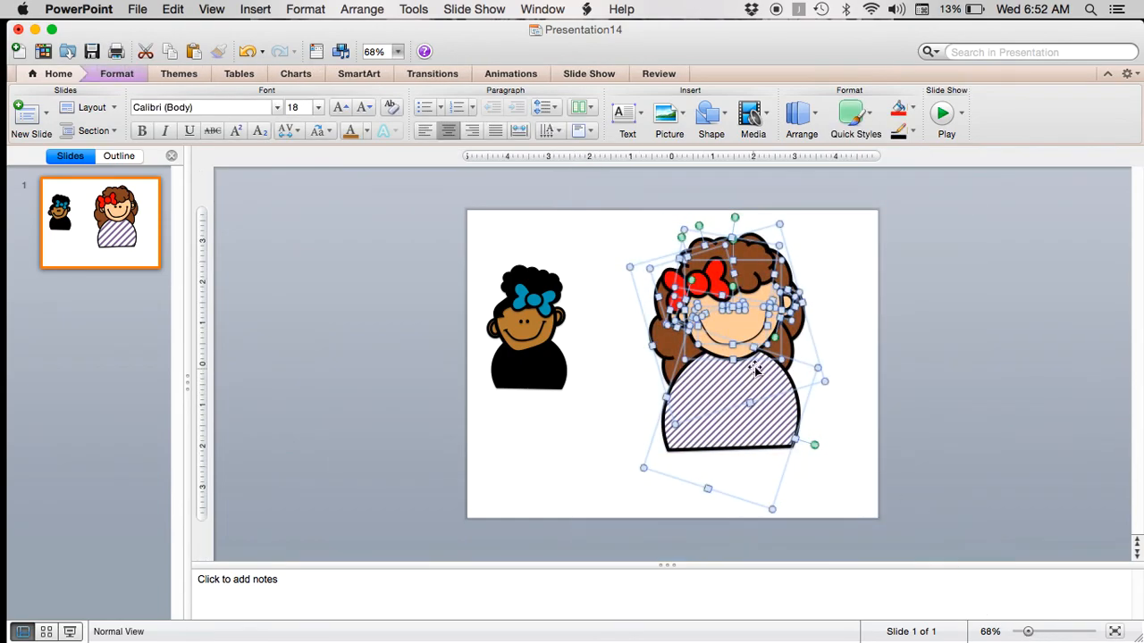
{"action": "right_click", "coordinate": [753, 364]}
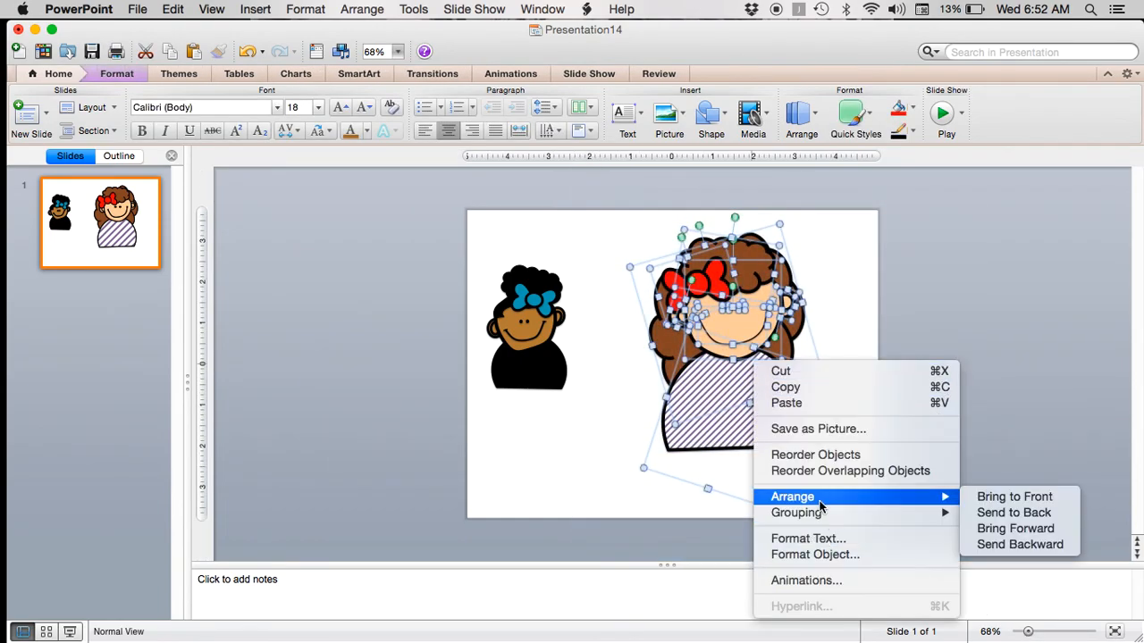
{"action": "mouse_move", "coordinate": [825, 513]}
{"action": "left_click", "coordinate": [994, 513]}
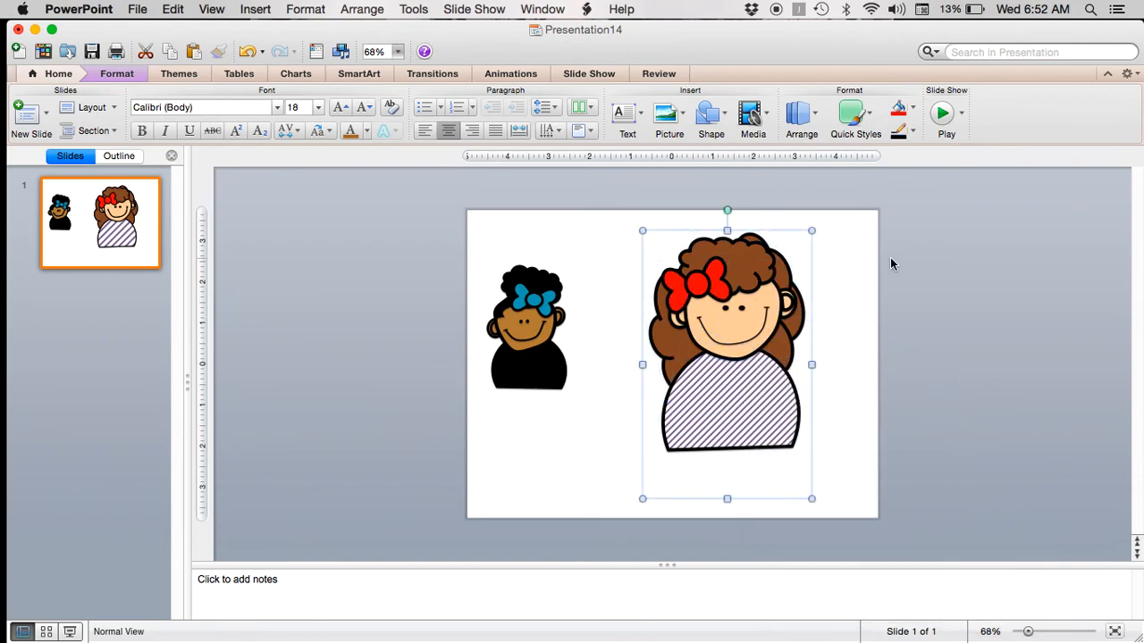
Scale the grouped girl down proportionally and move her up on the slide
{"action": "left_click_drag", "start_coordinate": [813, 229], "coordinate": [770, 303]}
{"action": "left_click_drag", "start_coordinate": [727, 402], "coordinate": [734, 335]}
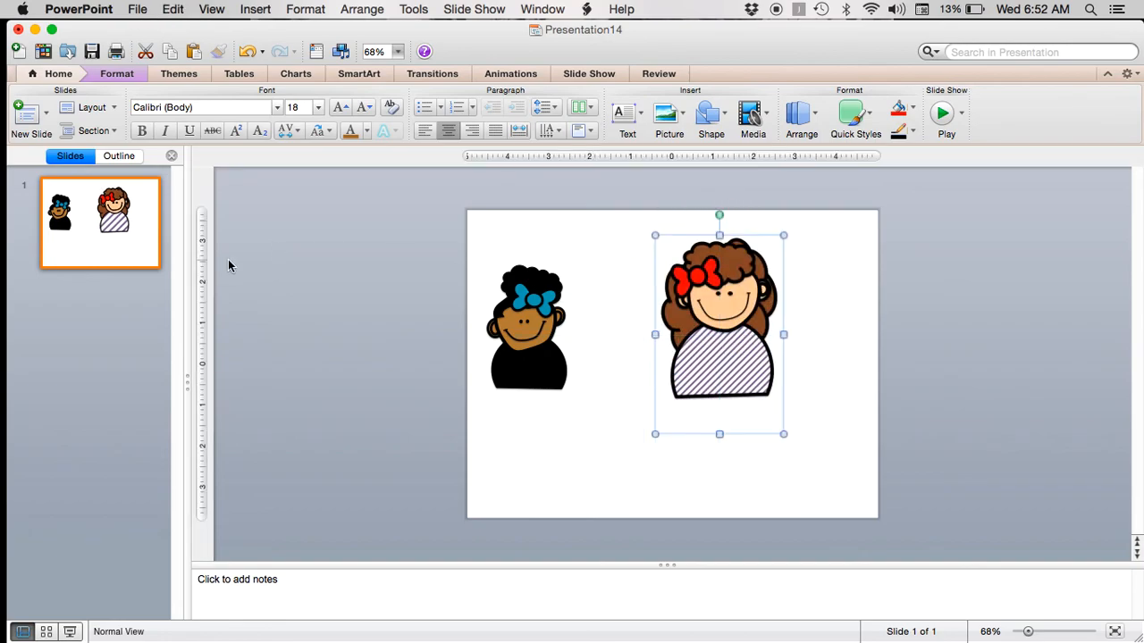
{"action": "left_click", "coordinate": [363, 301]}
Switch to the play clip art.pptx presentation and paste the grouped girl onto its first slide
{"action": "left_click", "coordinate": [35, 30]}
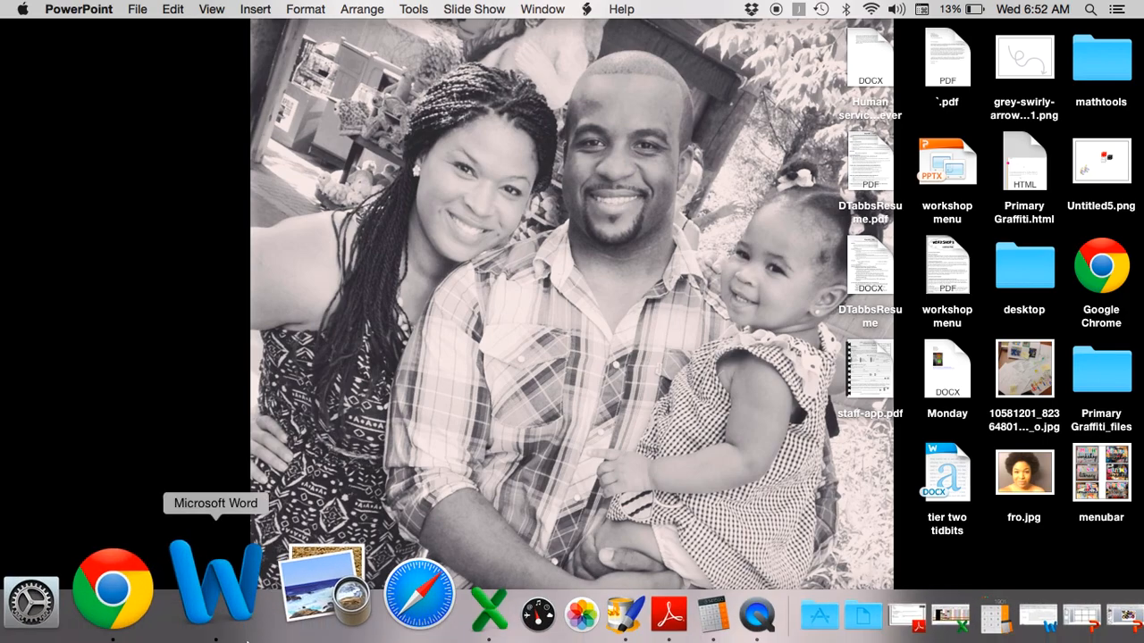
{"action": "left_click", "coordinate": [100, 585]}
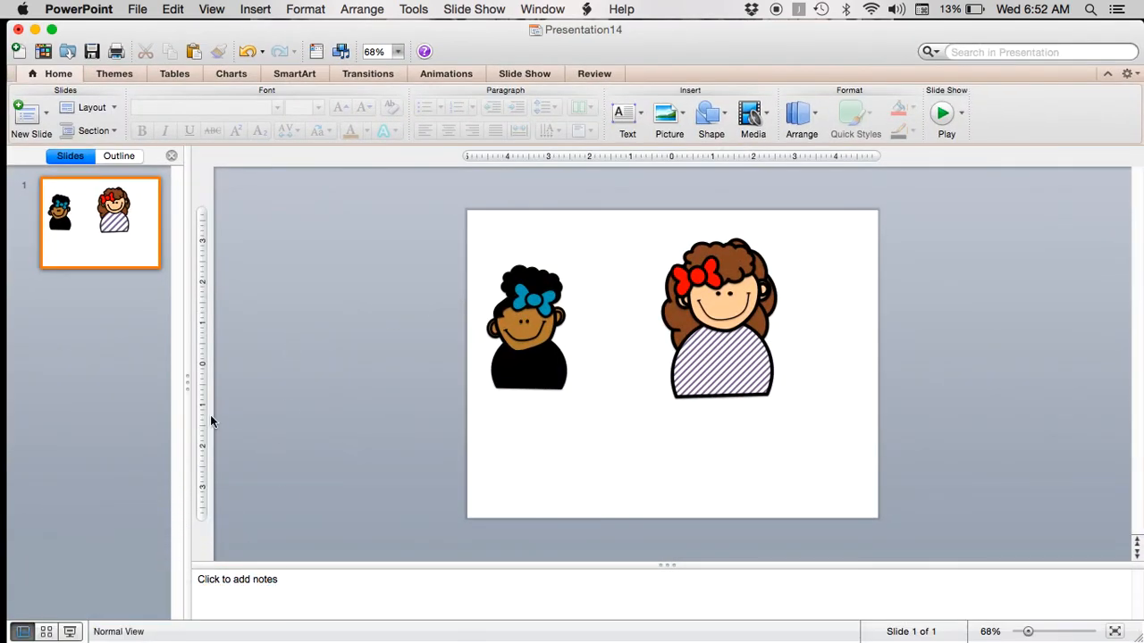
{"action": "left_click", "coordinate": [139, 9]}
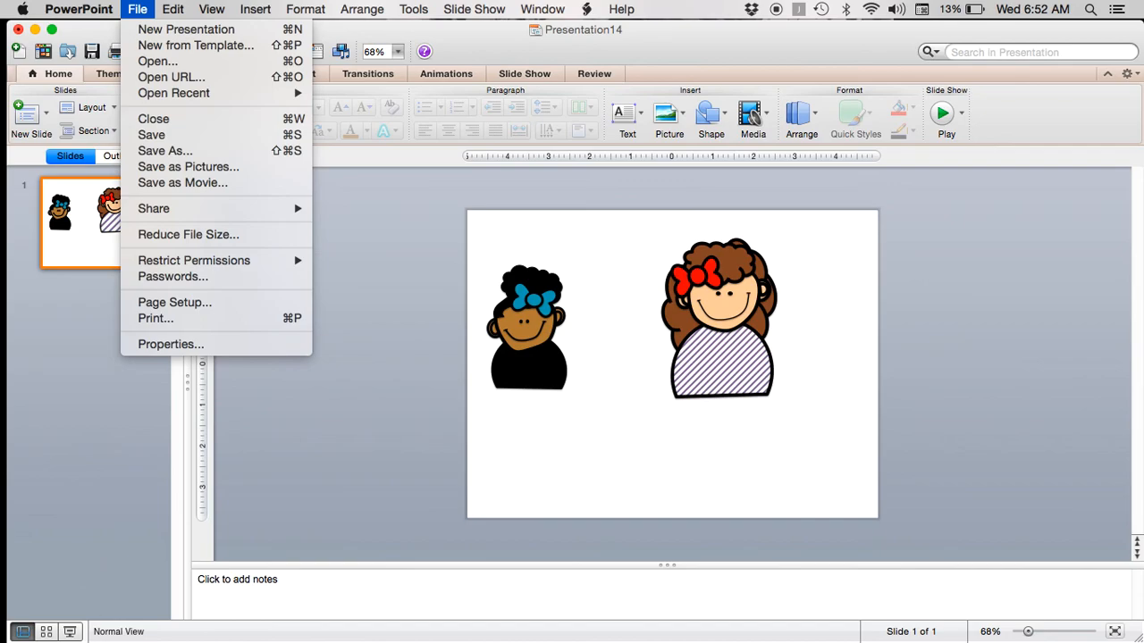
{"action": "left_click", "coordinate": [86, 507]}
{"action": "right_click", "coordinate": [106, 629]}
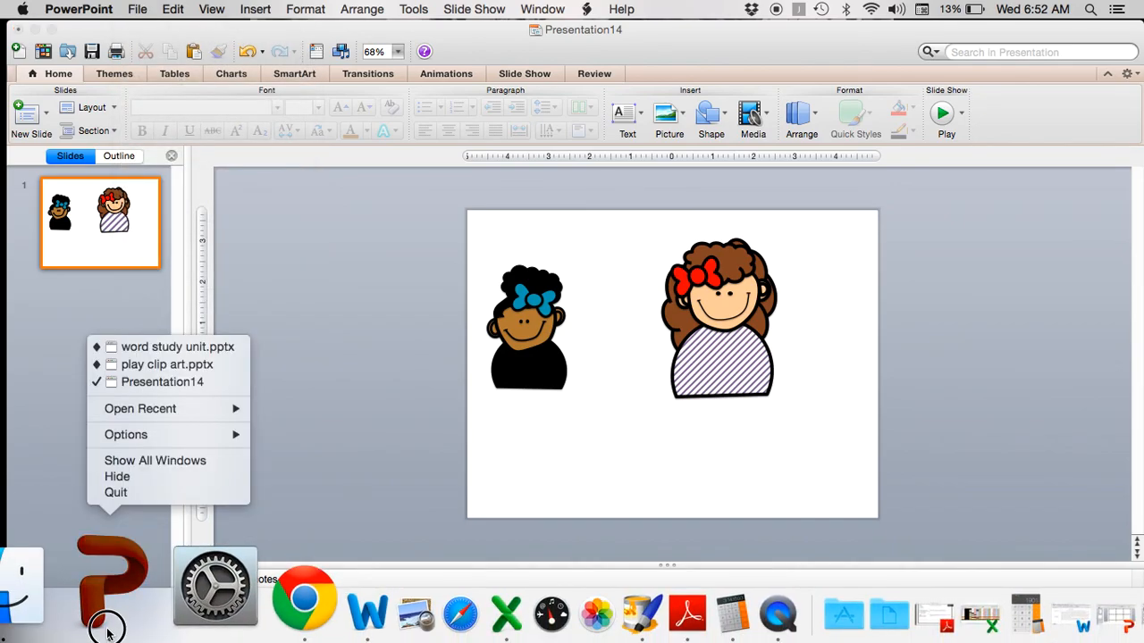
{"action": "left_click", "coordinate": [142, 365]}
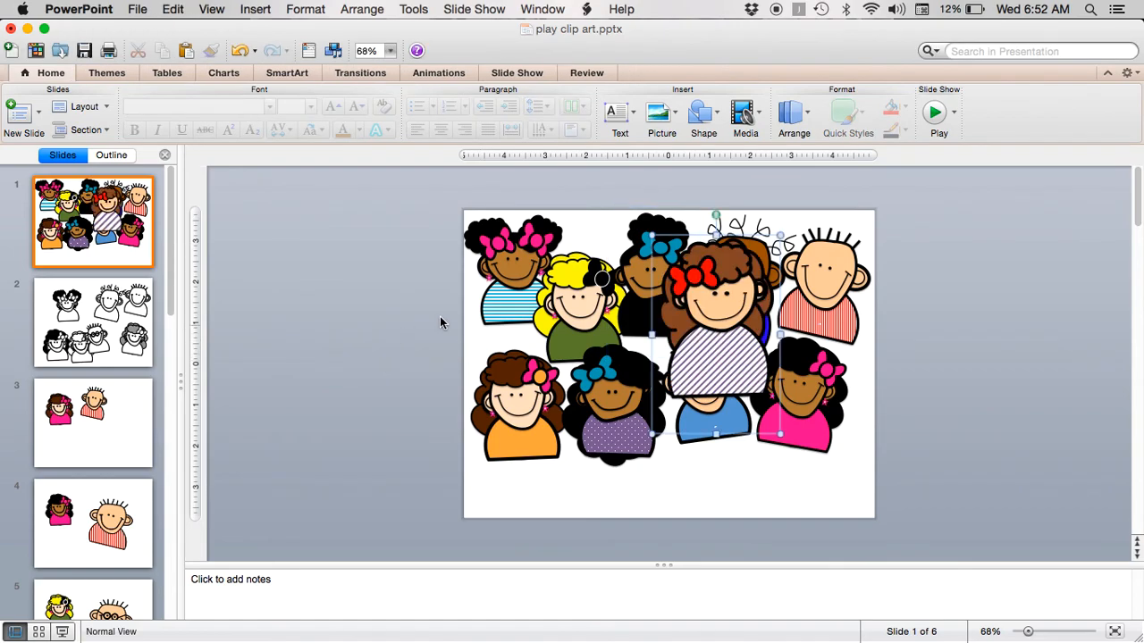
Shrink the pasted girl to match the other children and place her in front, below the boy with glasses
{"action": "left_click_drag", "start_coordinate": [657, 235], "coordinate": [788, 369]}
{"action": "left_click_drag", "start_coordinate": [822, 431], "coordinate": [724, 453]}
{"action": "left_click", "coordinate": [815, 444]}
{"action": "left_click", "coordinate": [933, 405]}
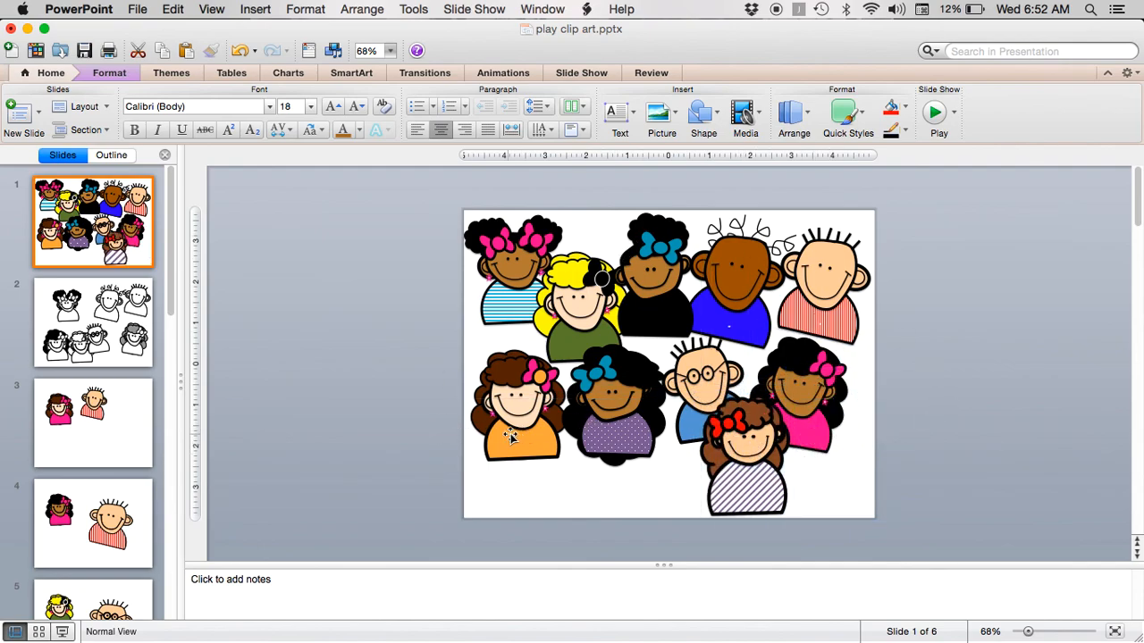
{"action": "left_click", "coordinate": [411, 369]}
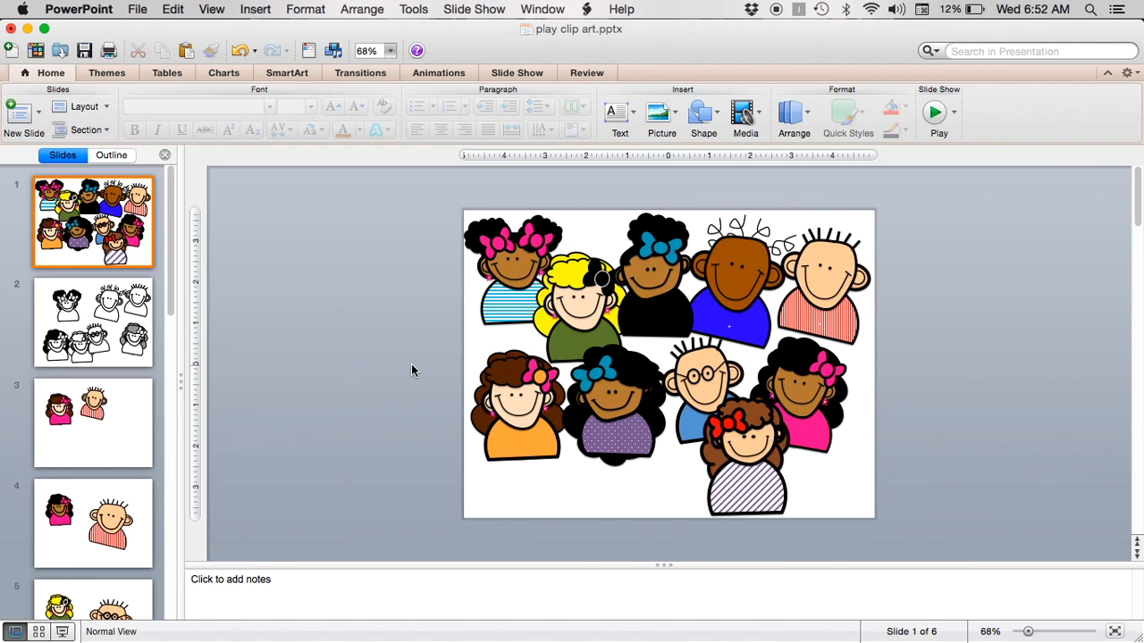